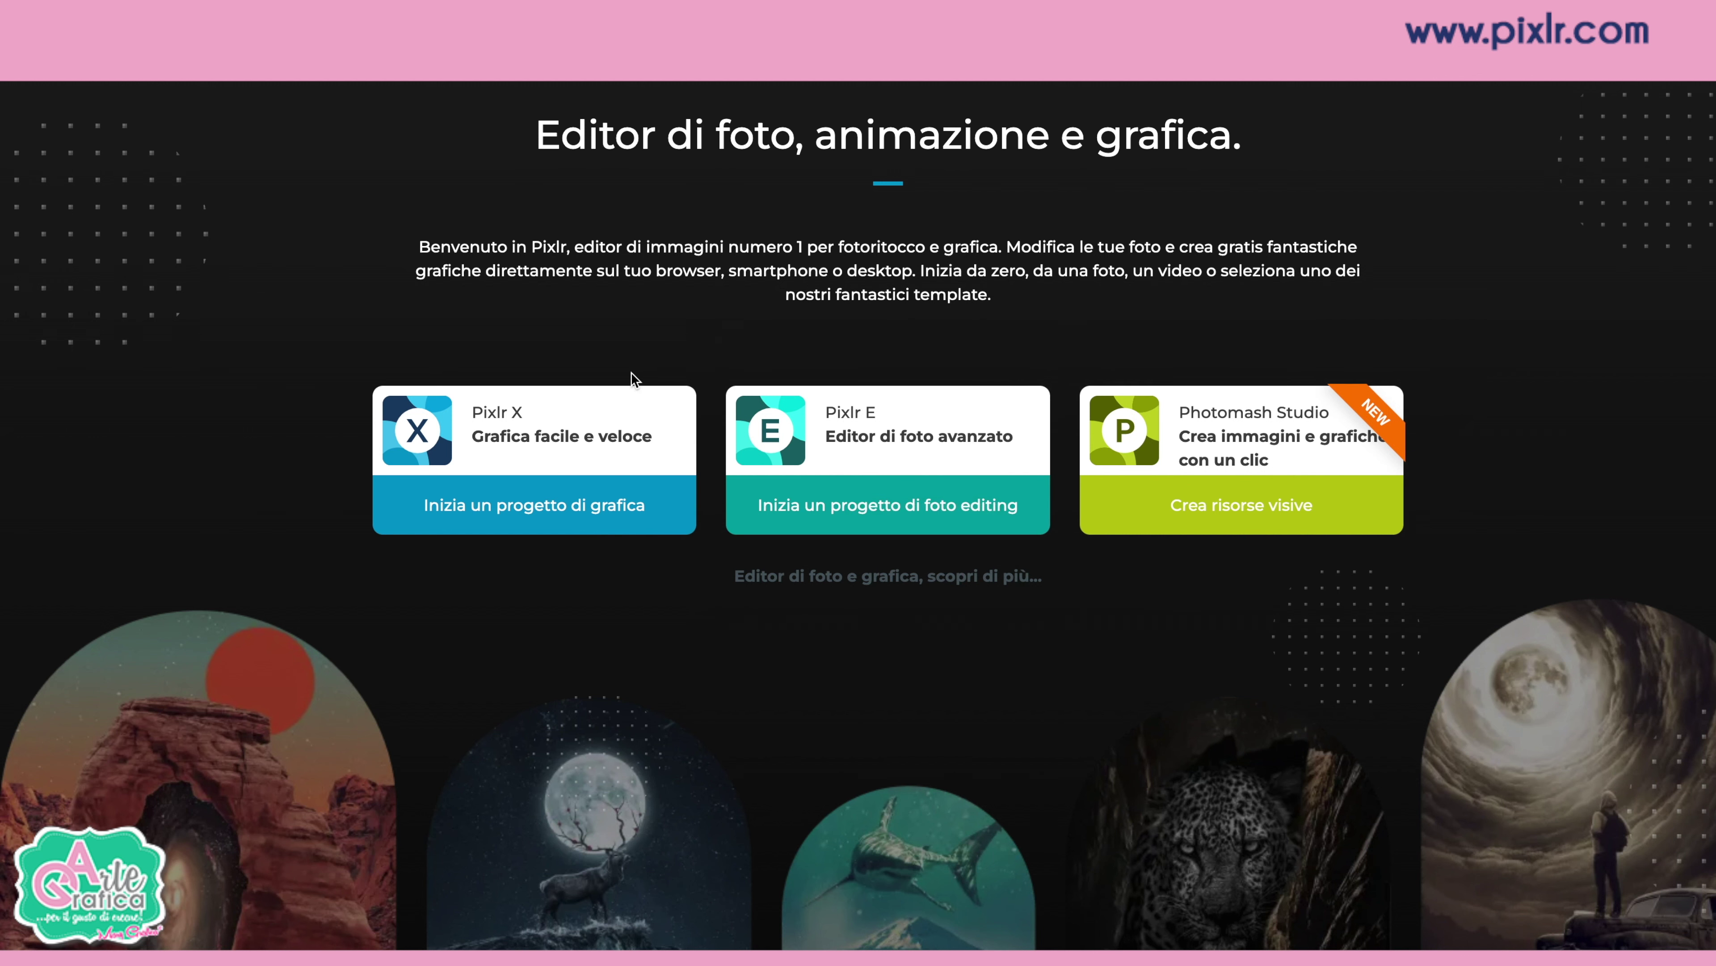
Step: From the Pixlr home page, start a design project in Pixlr X
left_click(582, 430)
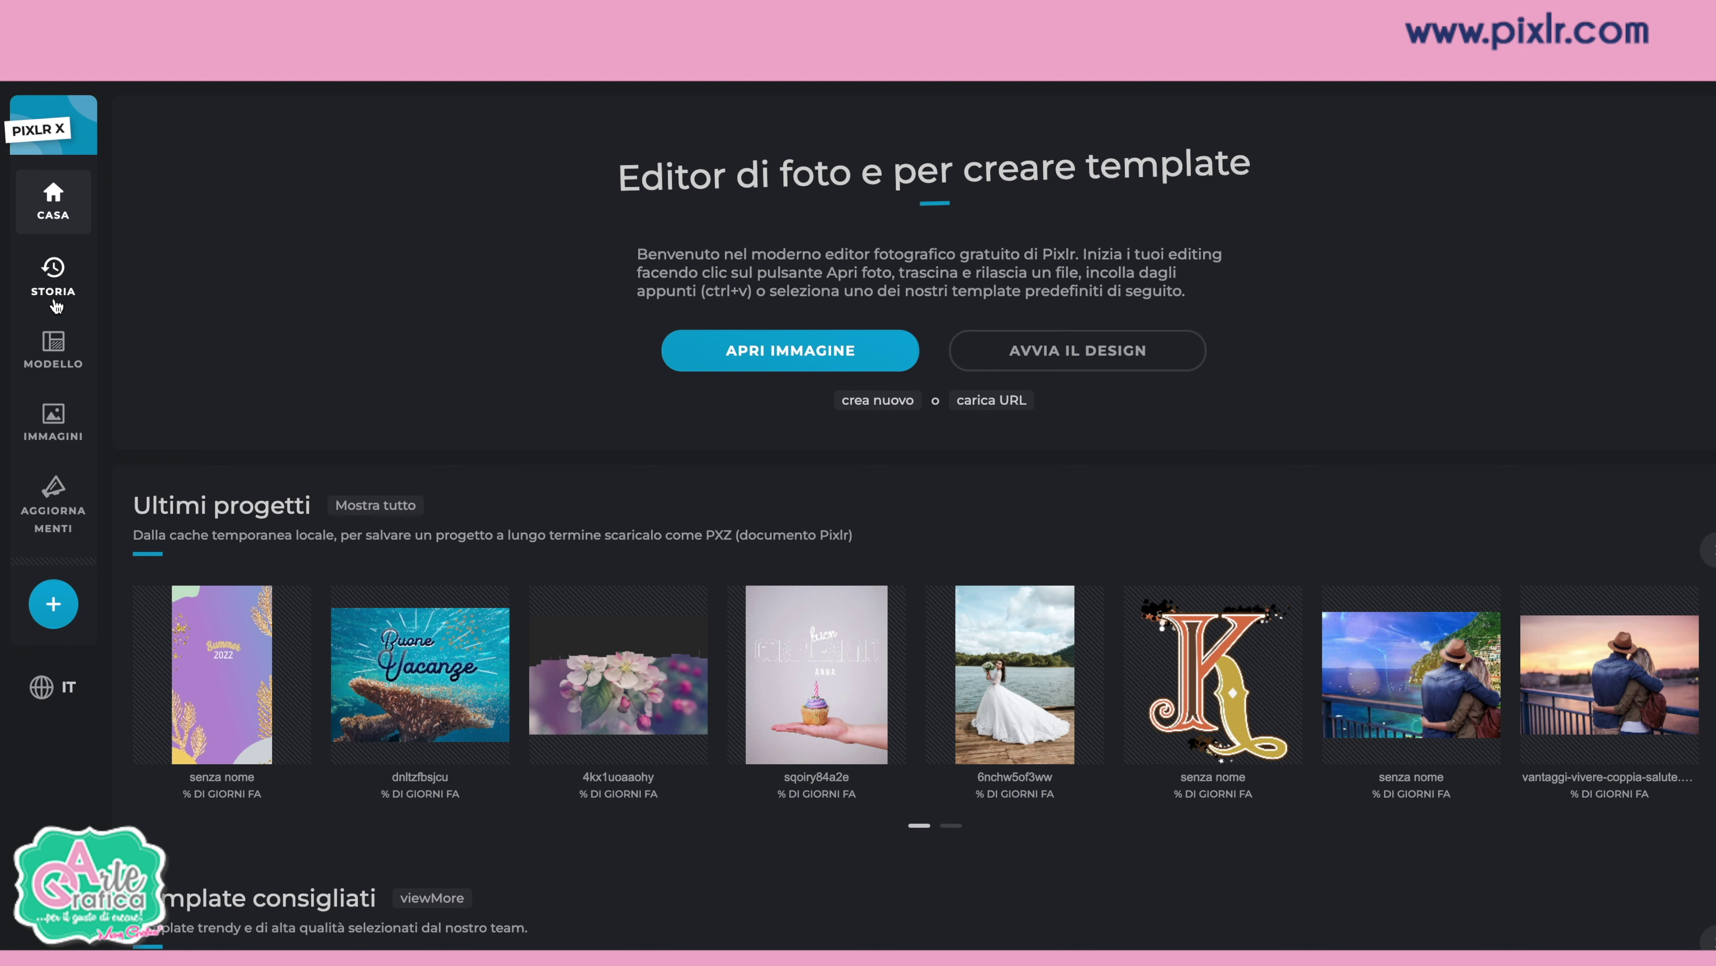
Step: Browse the forest stock images and load more results
left_click(53, 349)
left_click(53, 419)
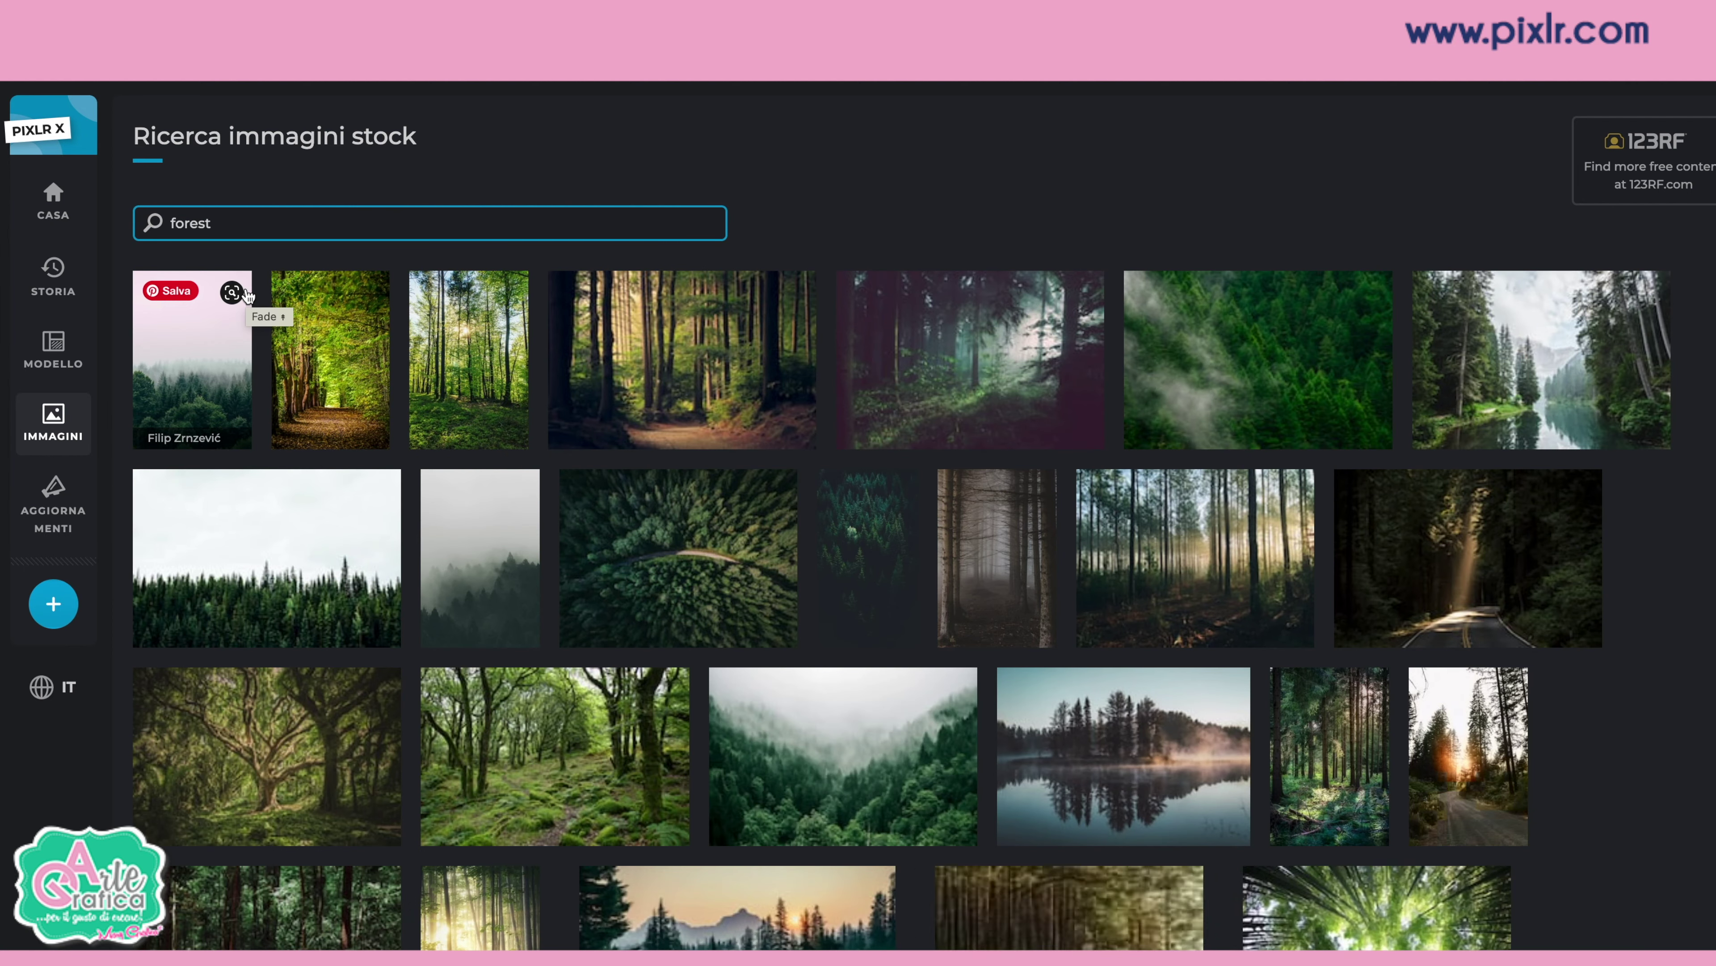
scroll(247, 296, "down", 1)
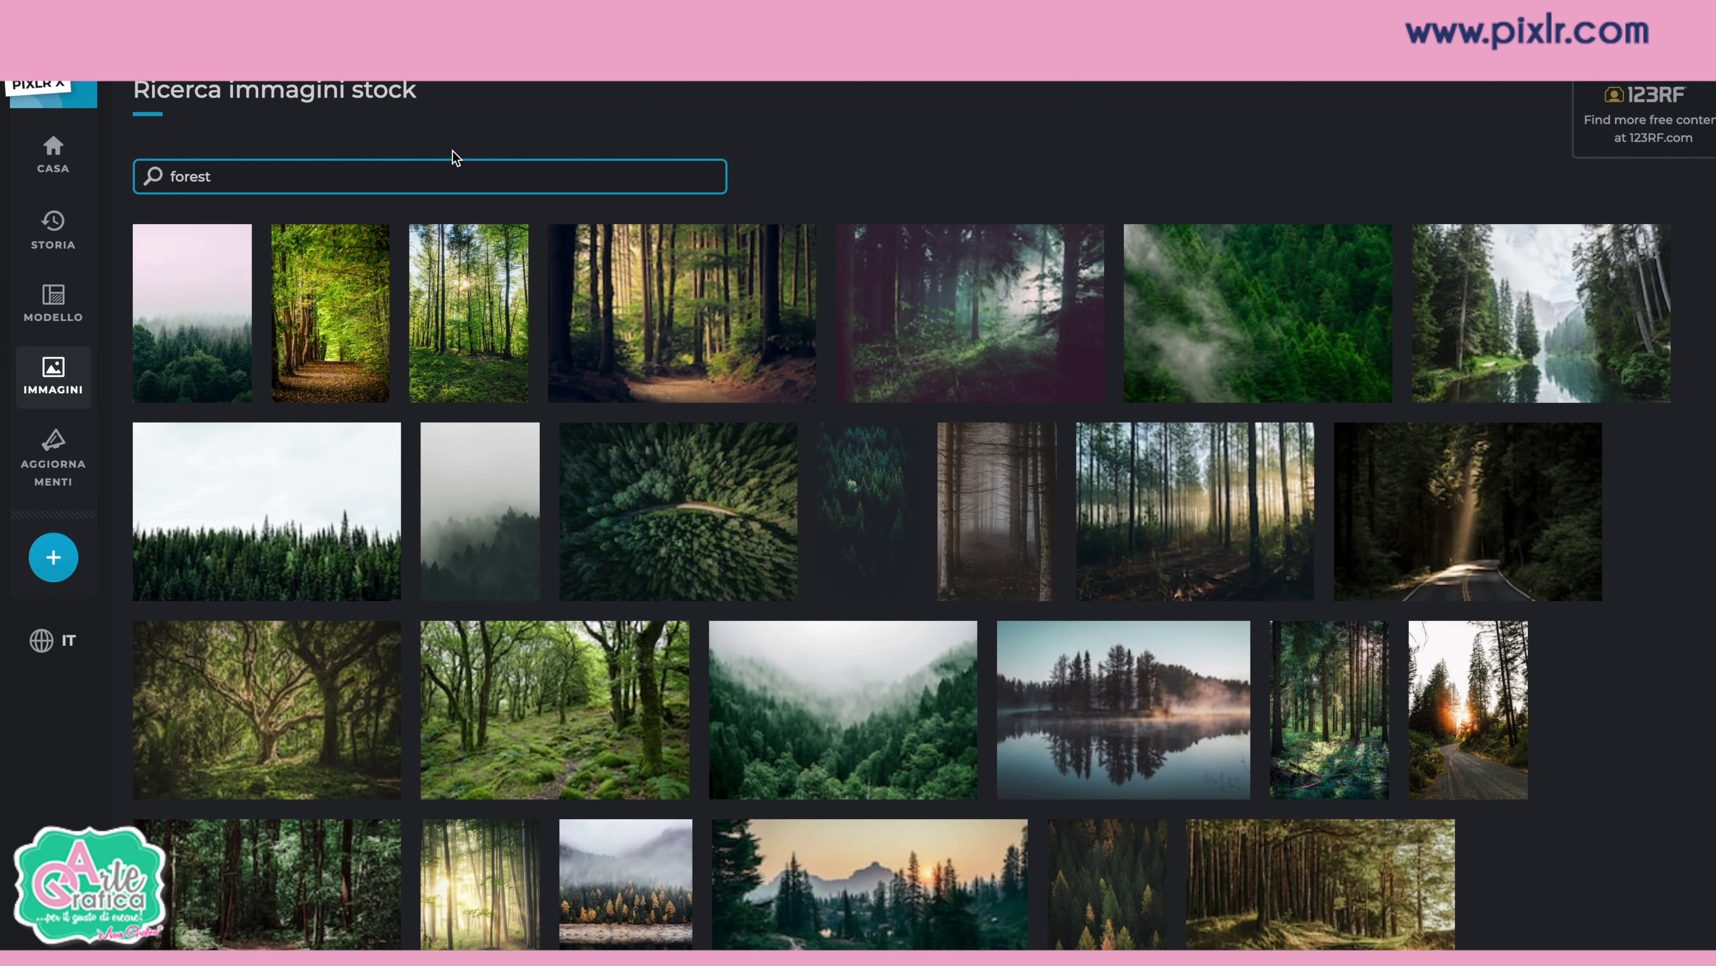
scroll(452, 157, "down", 3)
scroll(452, 157, "down", 1)
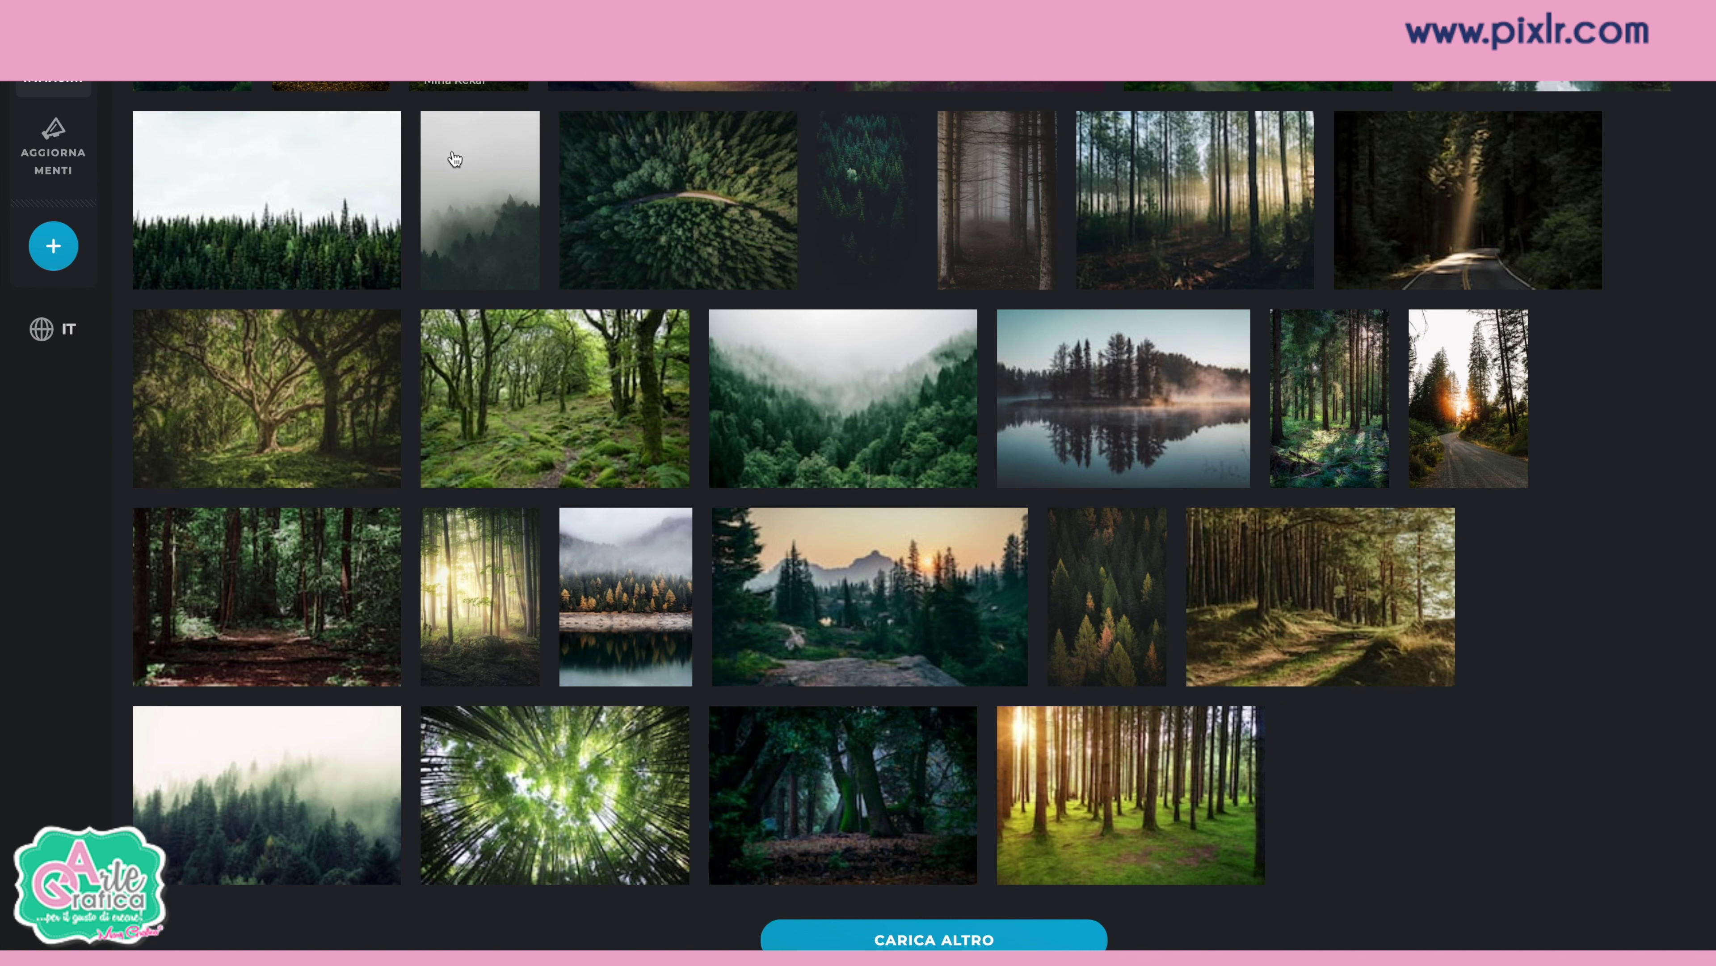
left_click(933, 938)
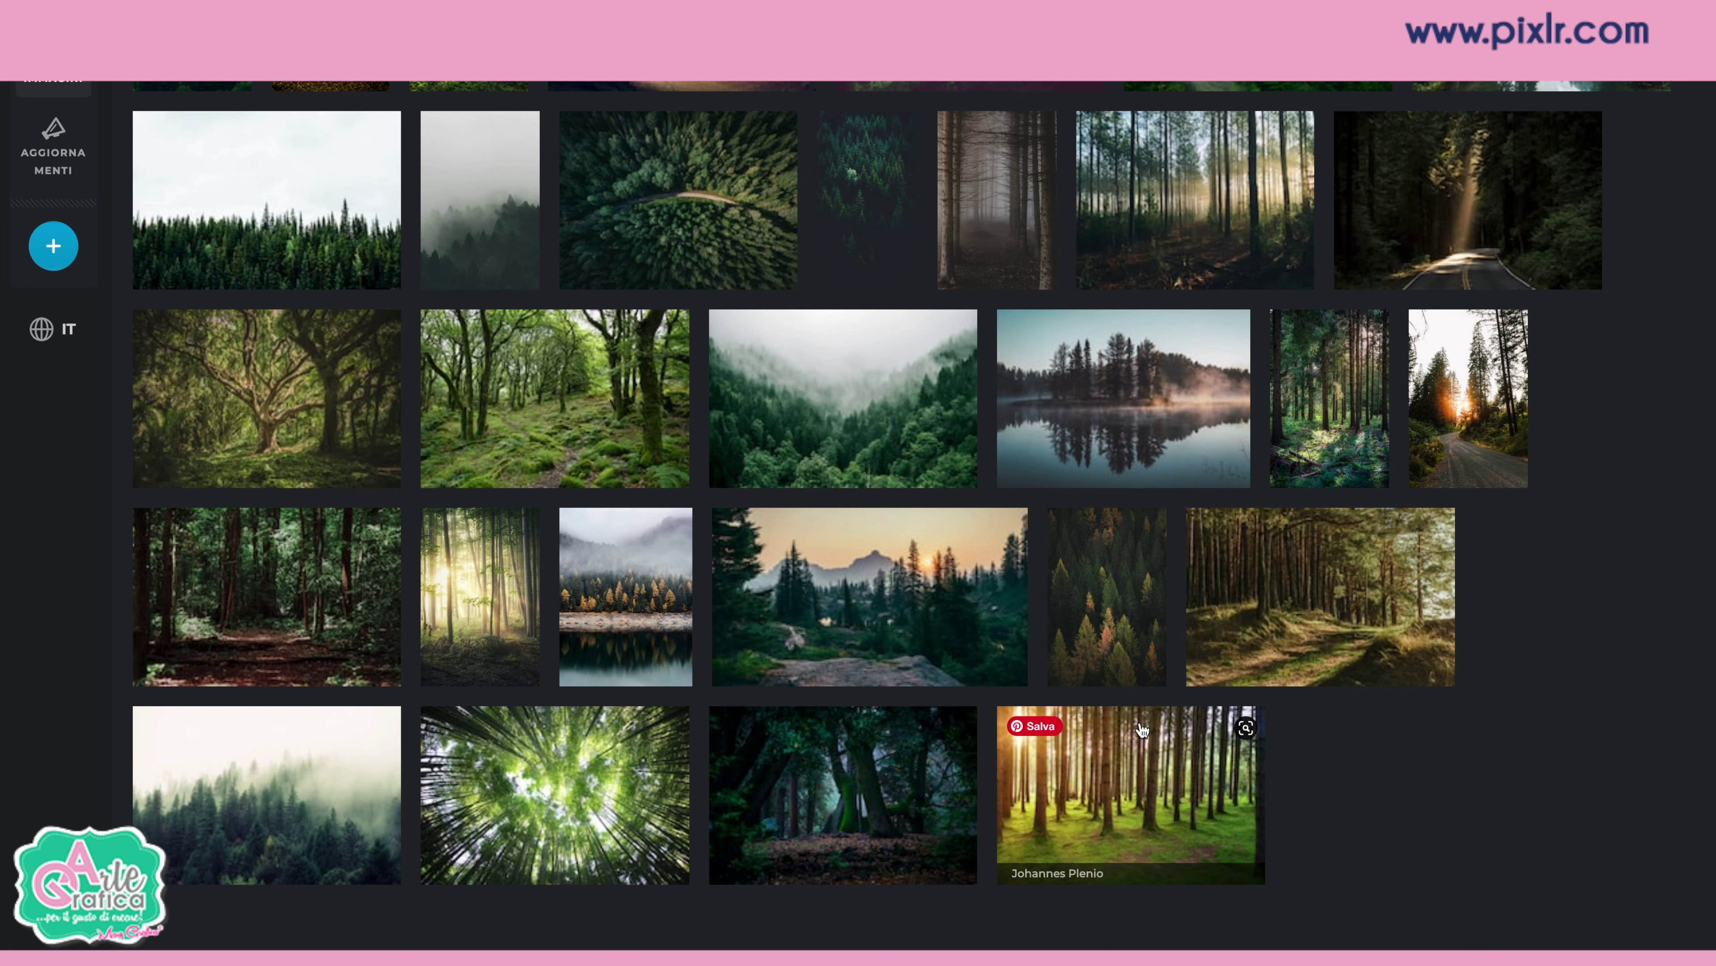
scroll(1140, 720, "down", 5)
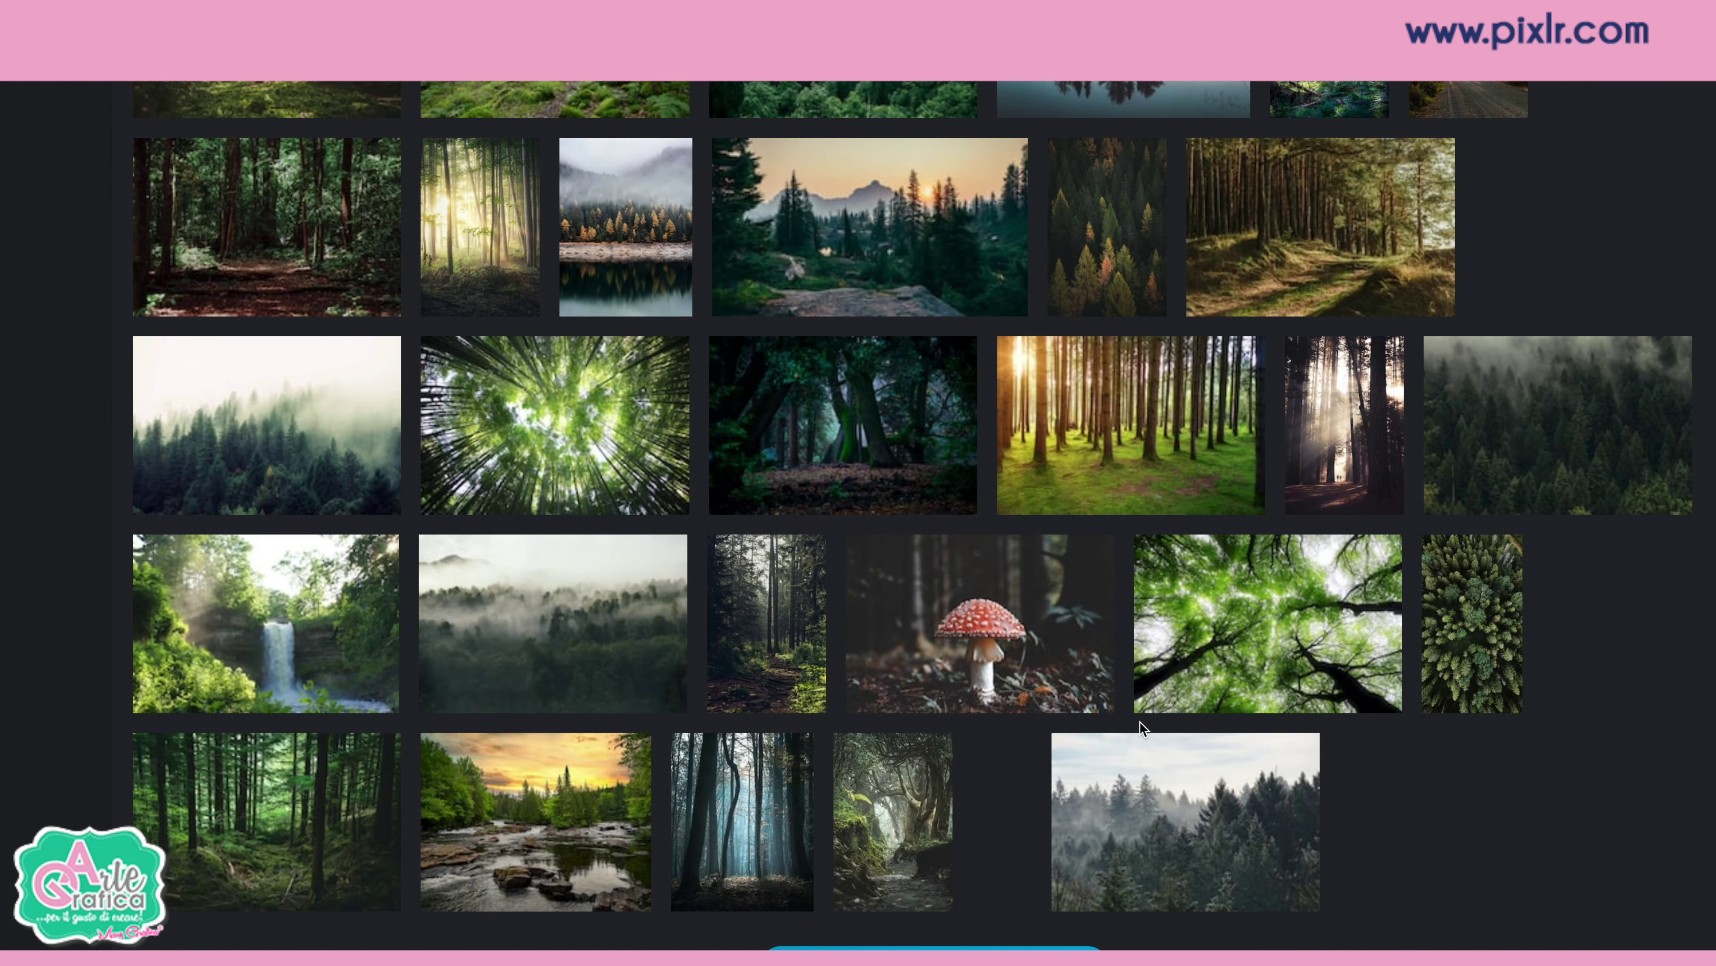
Step: Search the stock images for 'woman' and open the chosen photo
double_click(215, 225)
type("w")
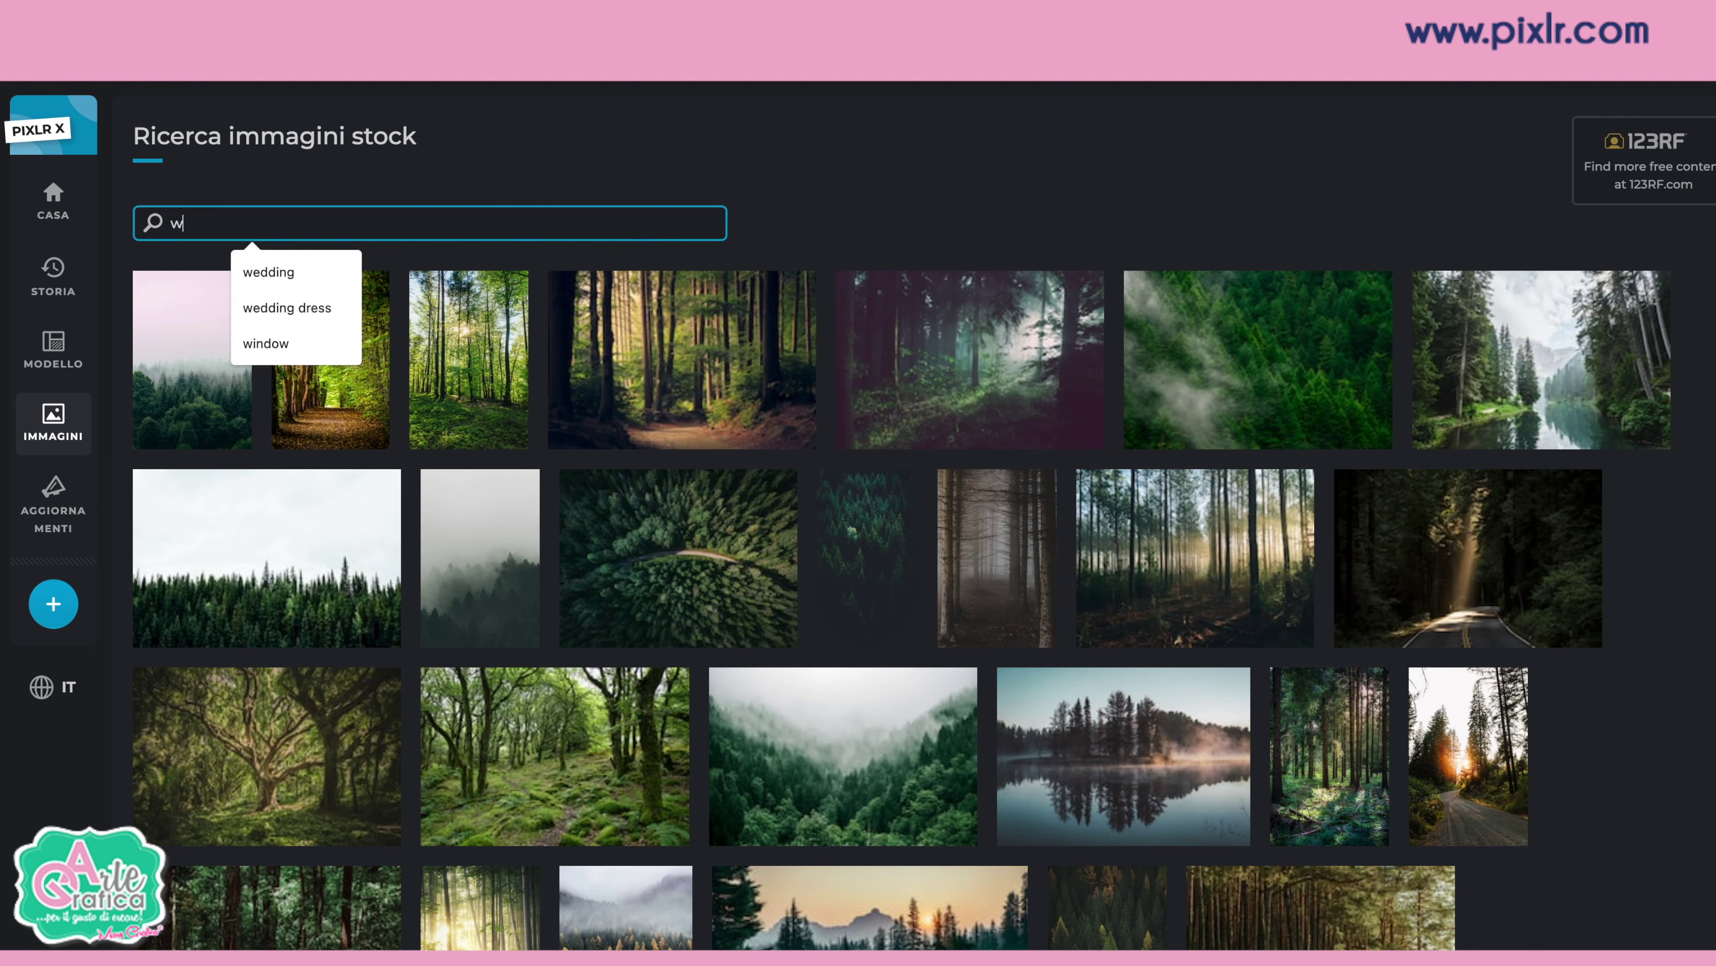
type("oman")
key("Return")
scroll(606, 739, "down", 1)
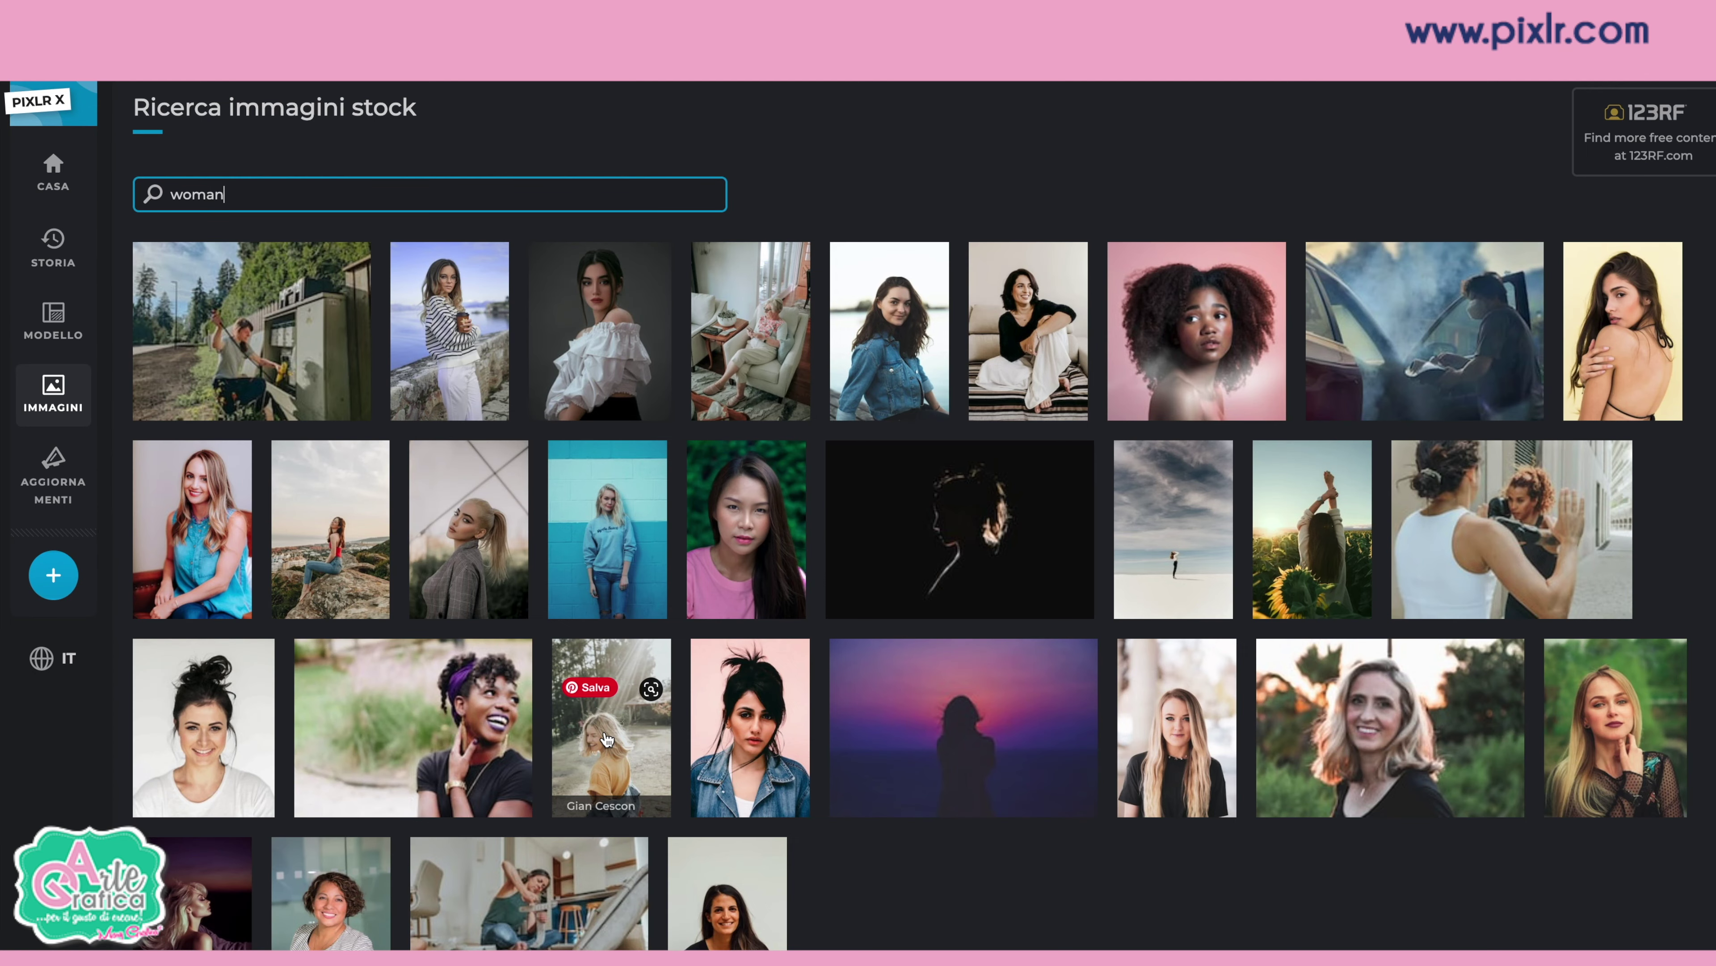
left_click(606, 739)
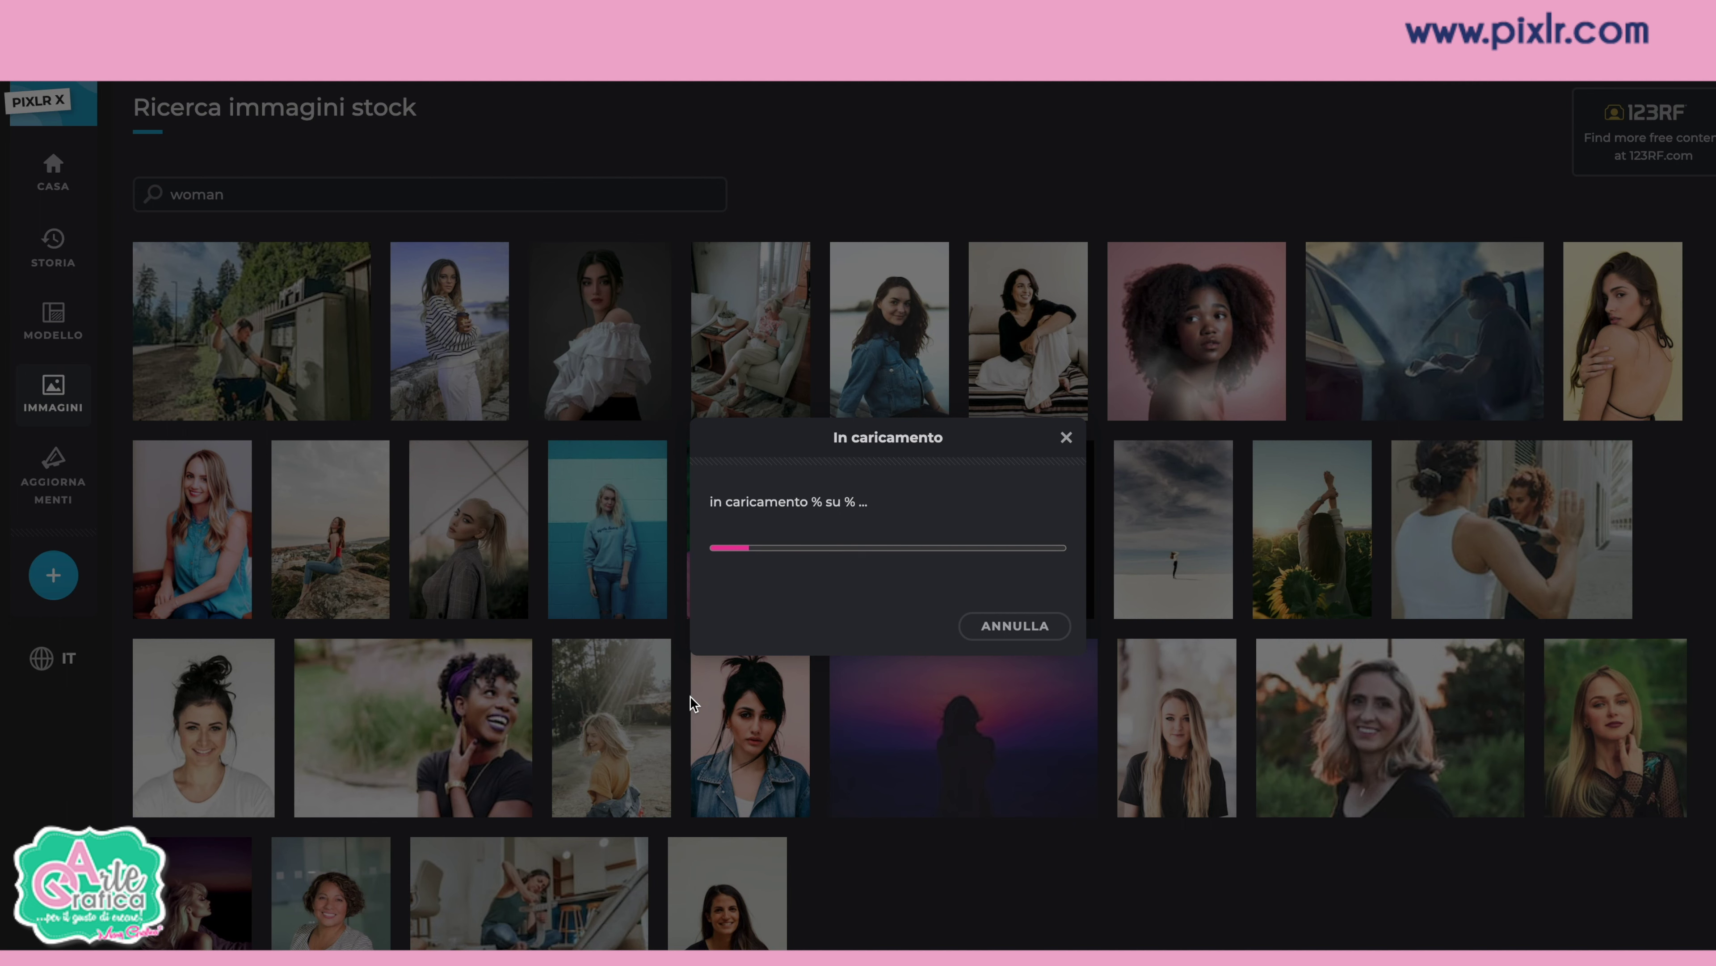
Step: Import the blonde woman photo at original size, then reopen it in Pixlr E
left_click(688, 535)
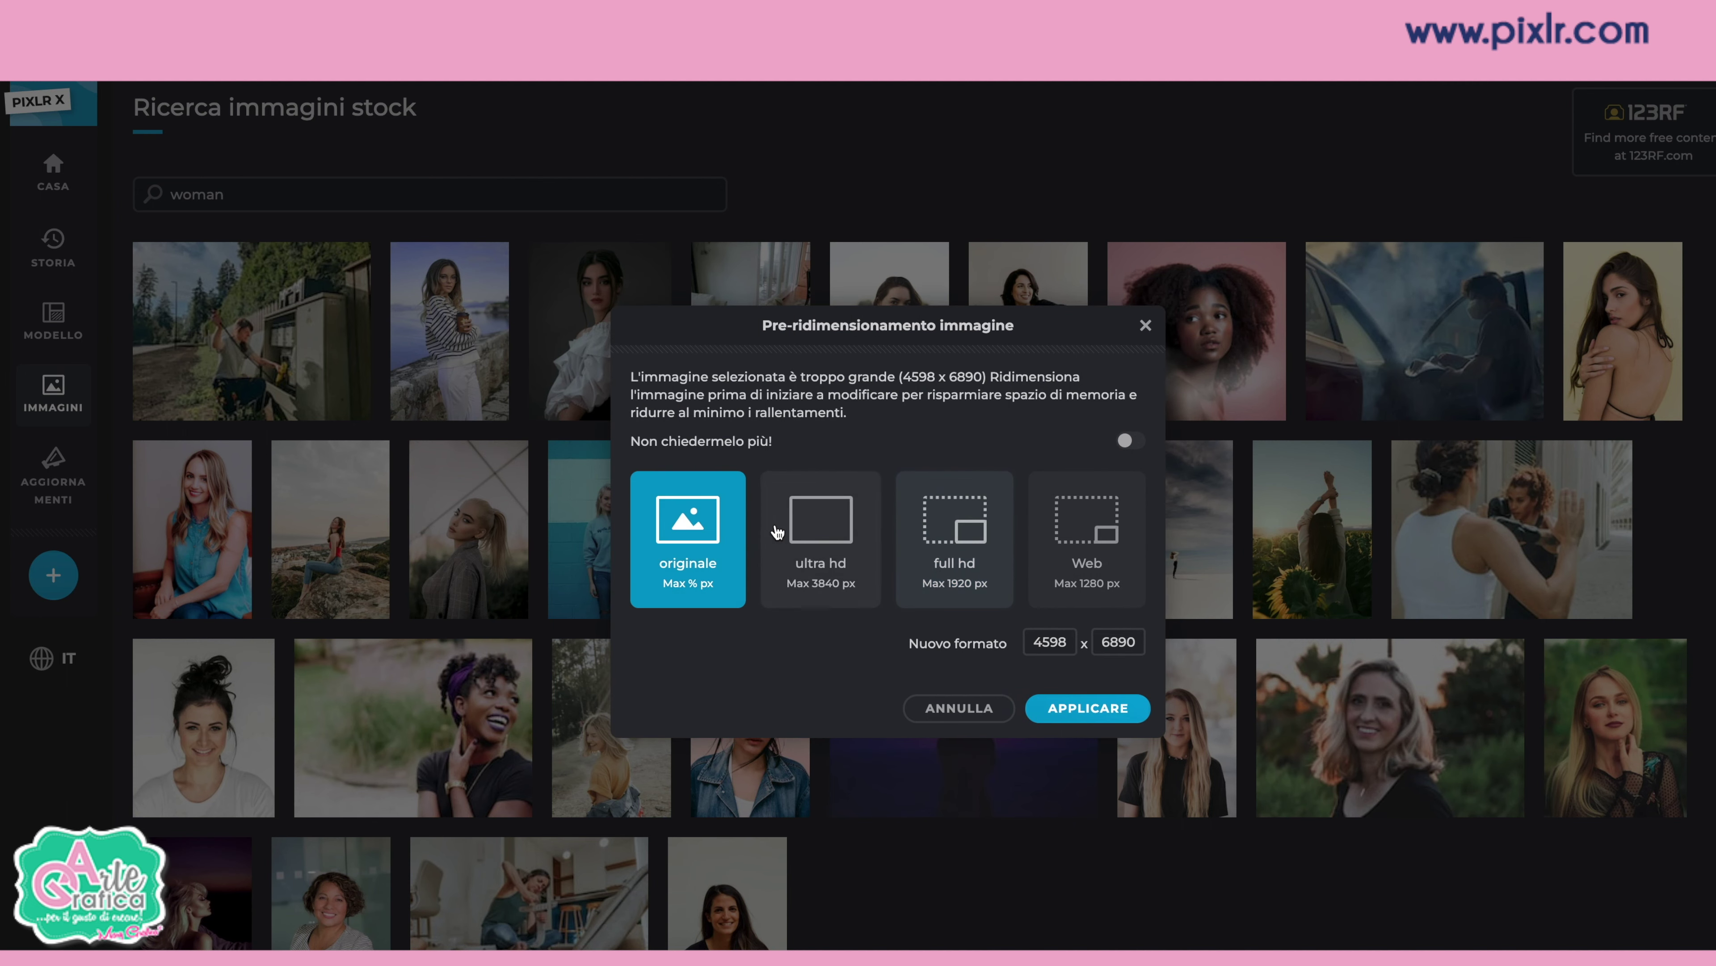
left_click(1113, 710)
type("spring")
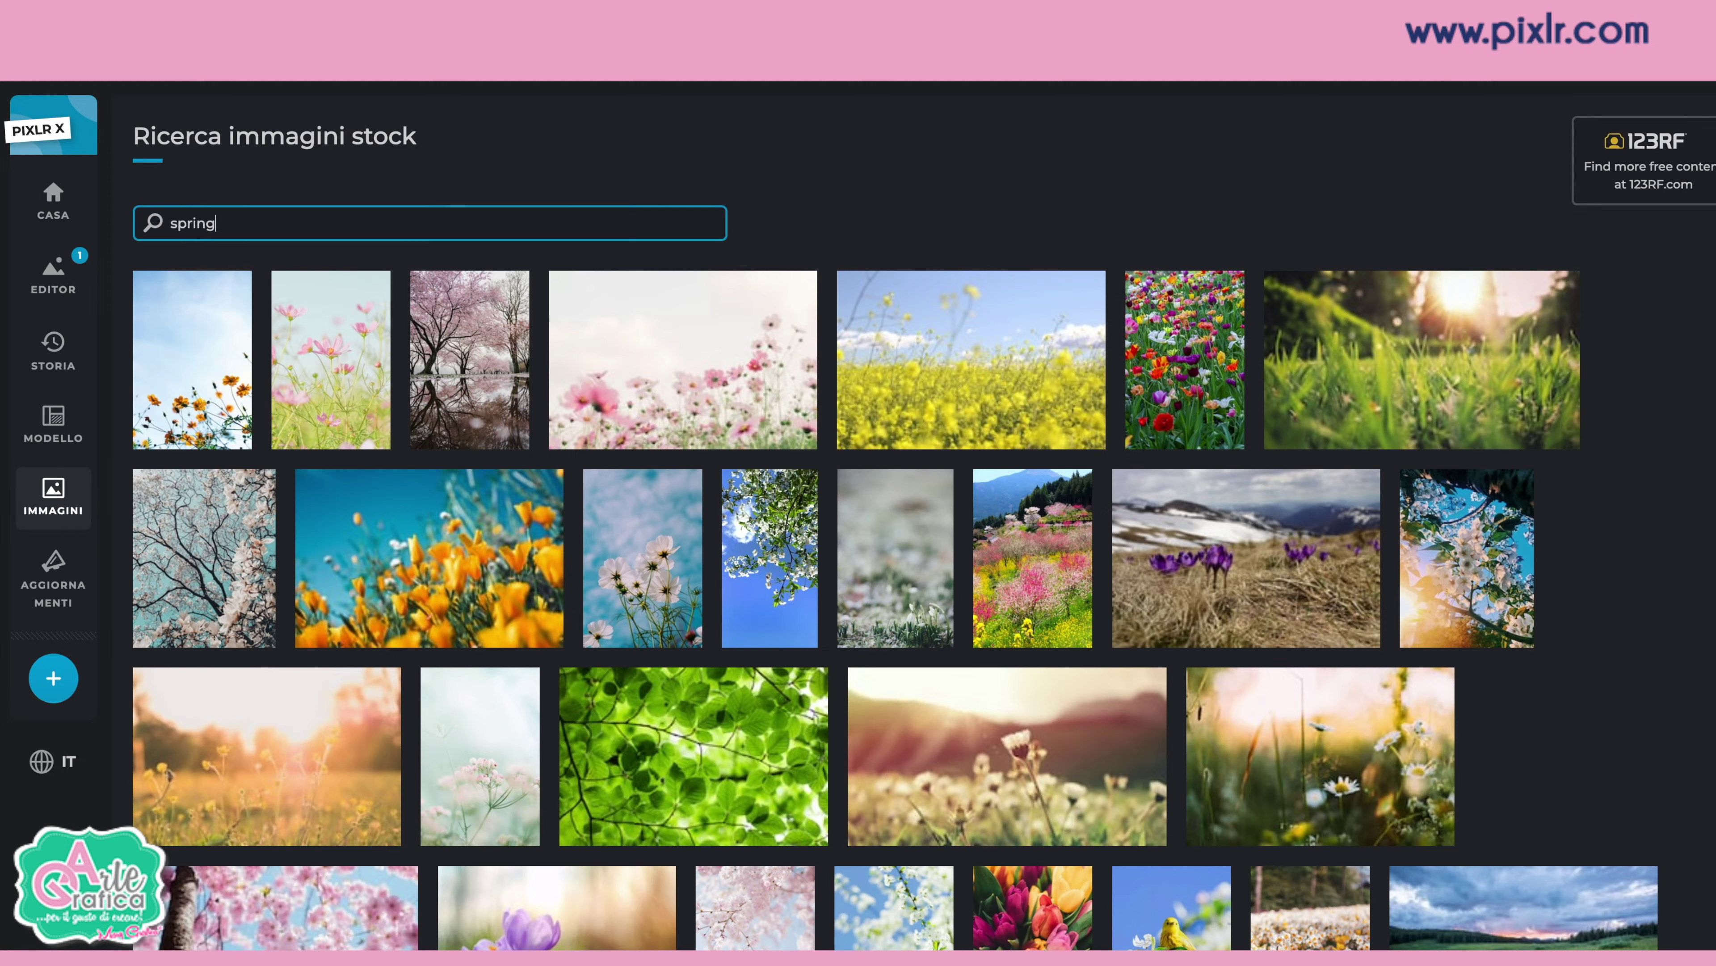
left_click(1449, 198)
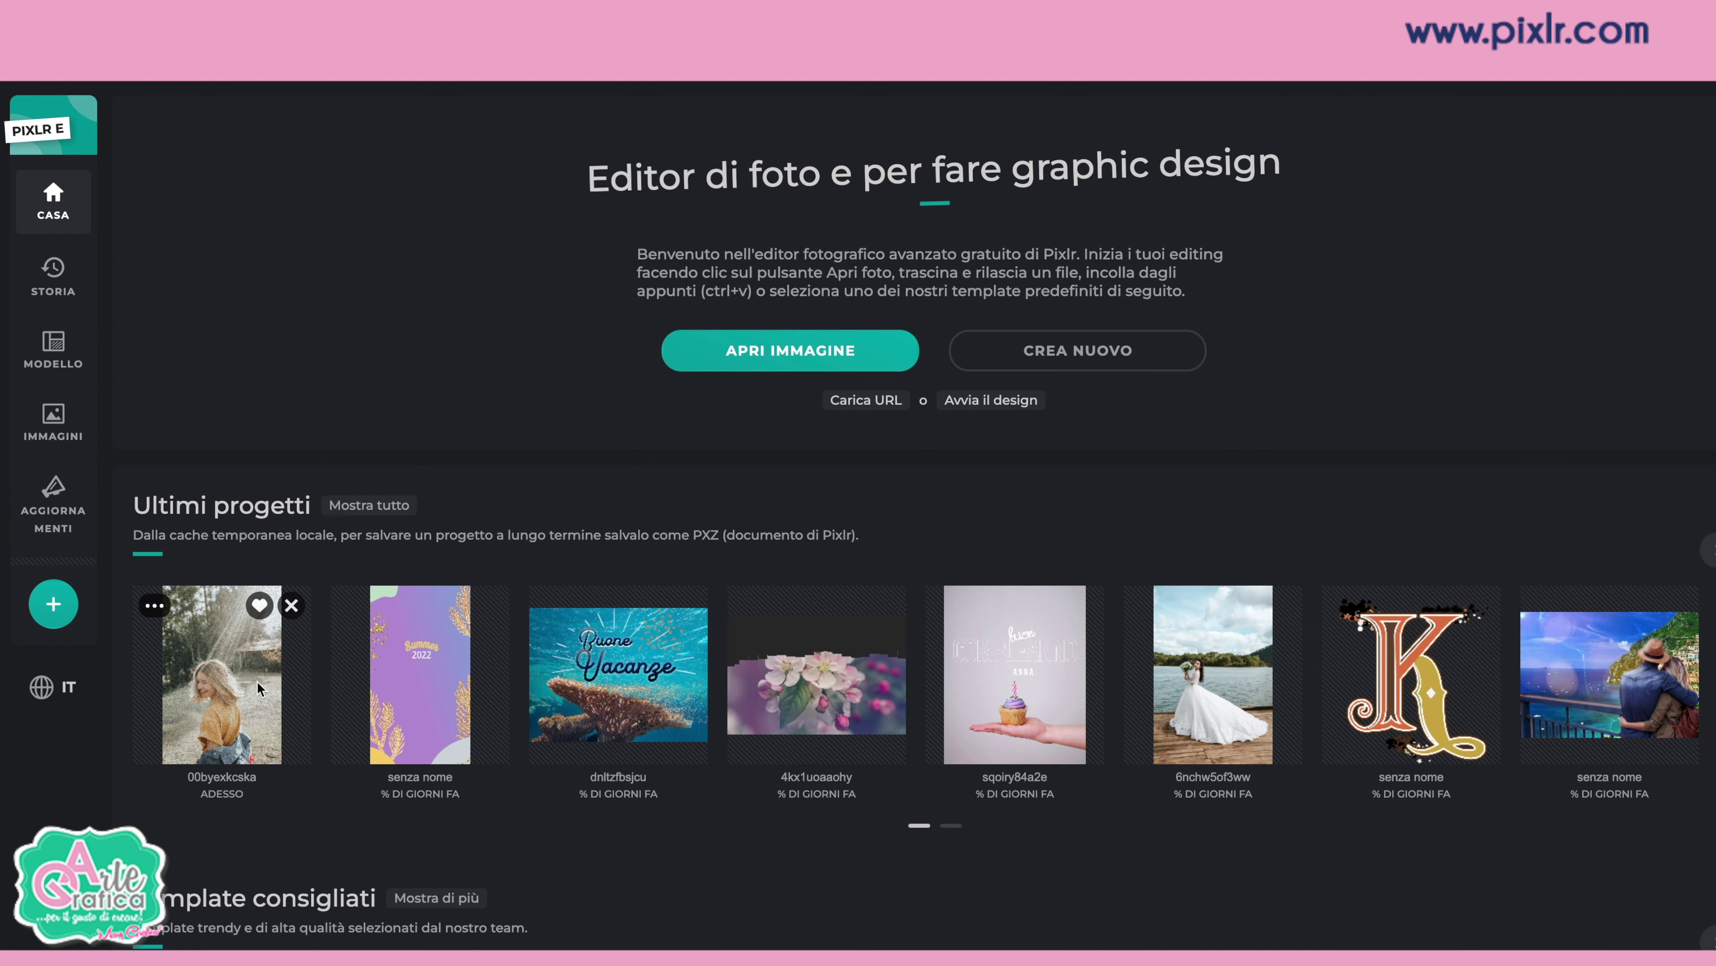
left_click(257, 682)
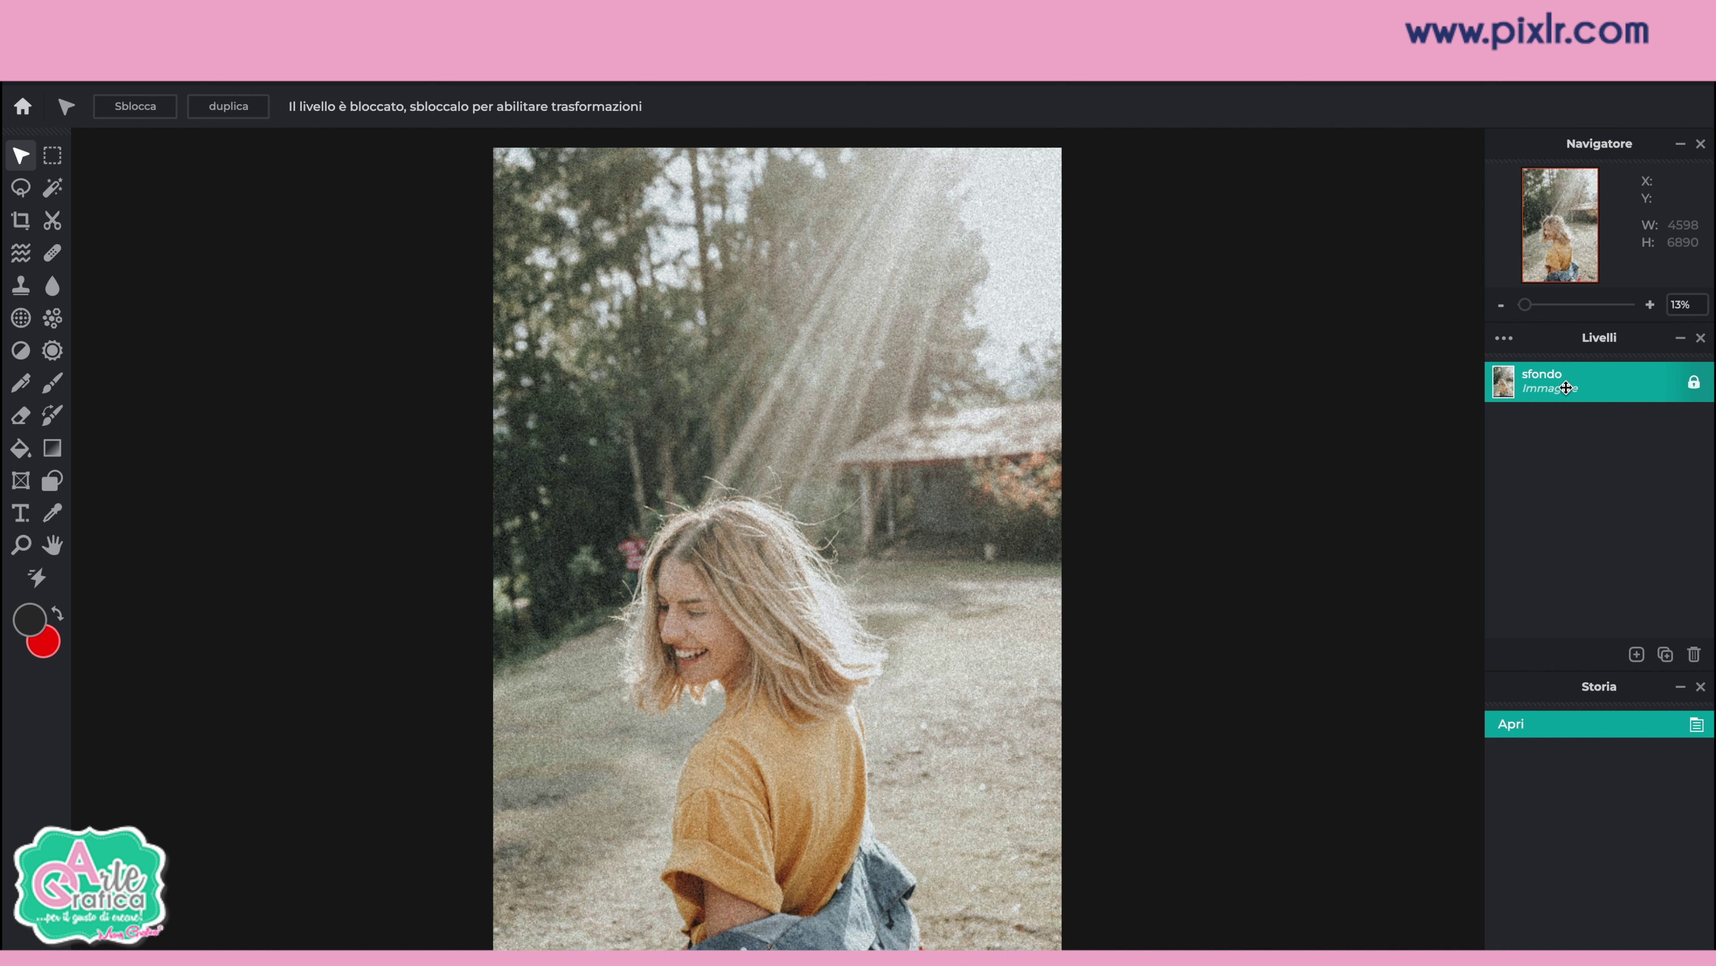
Step: Duplicate the background layer twice and hide both colour copies
left_click(1666, 655)
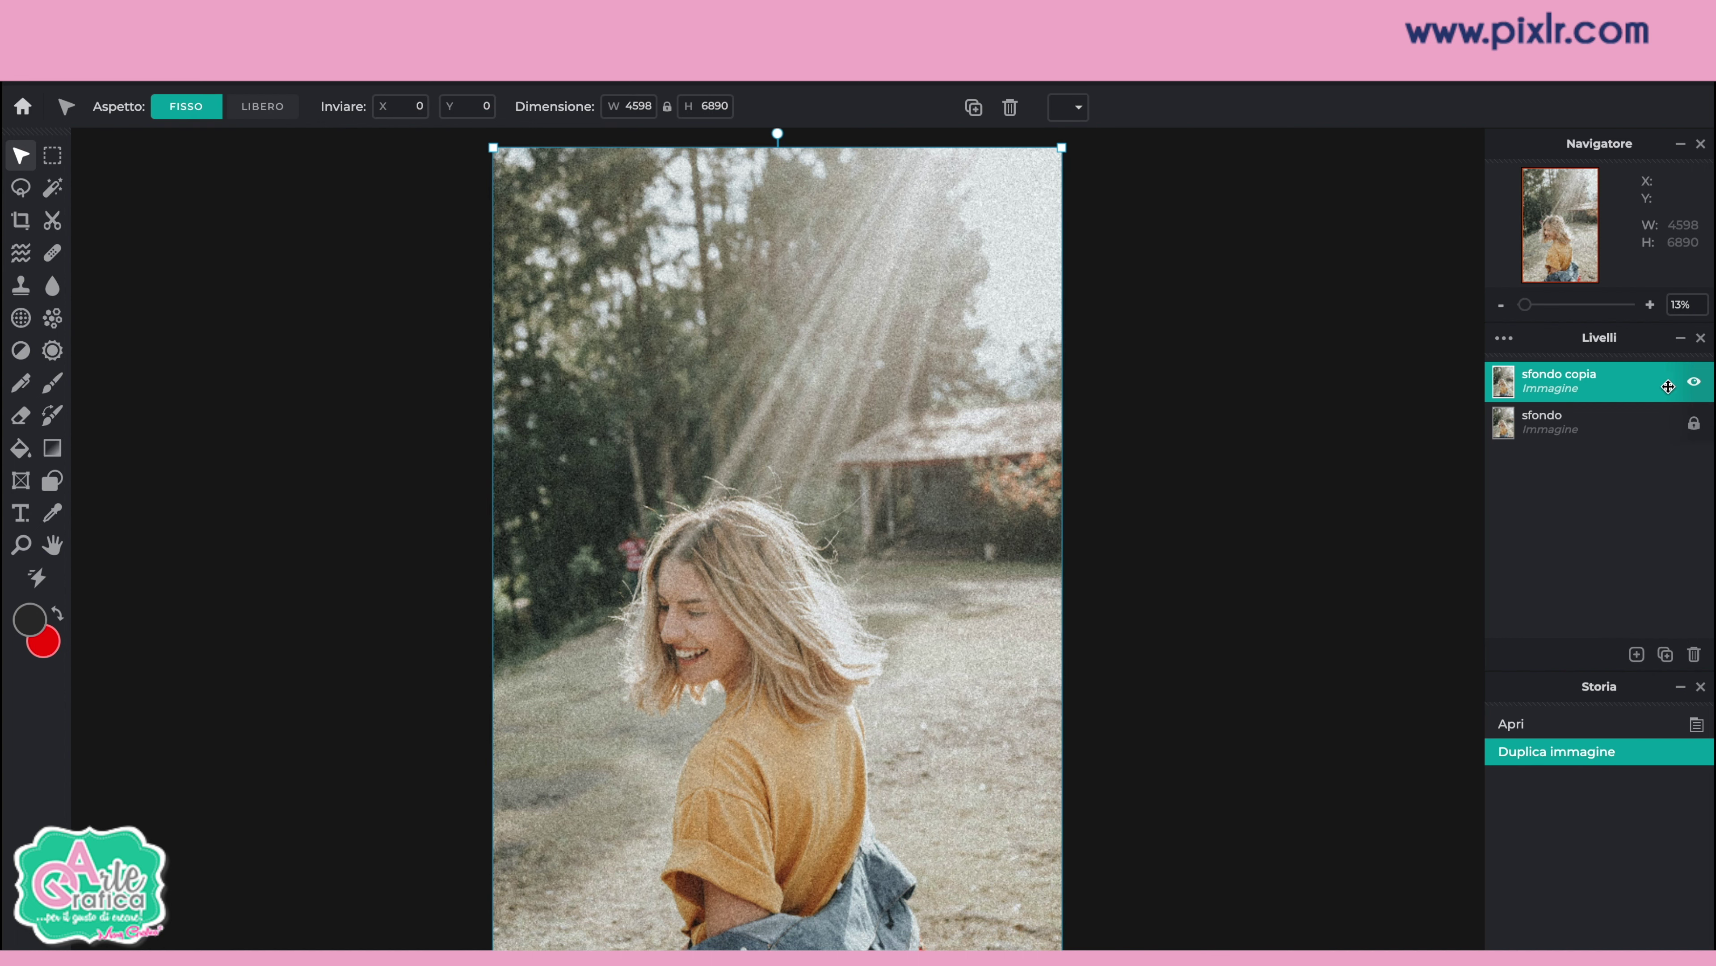
left_click(1612, 422)
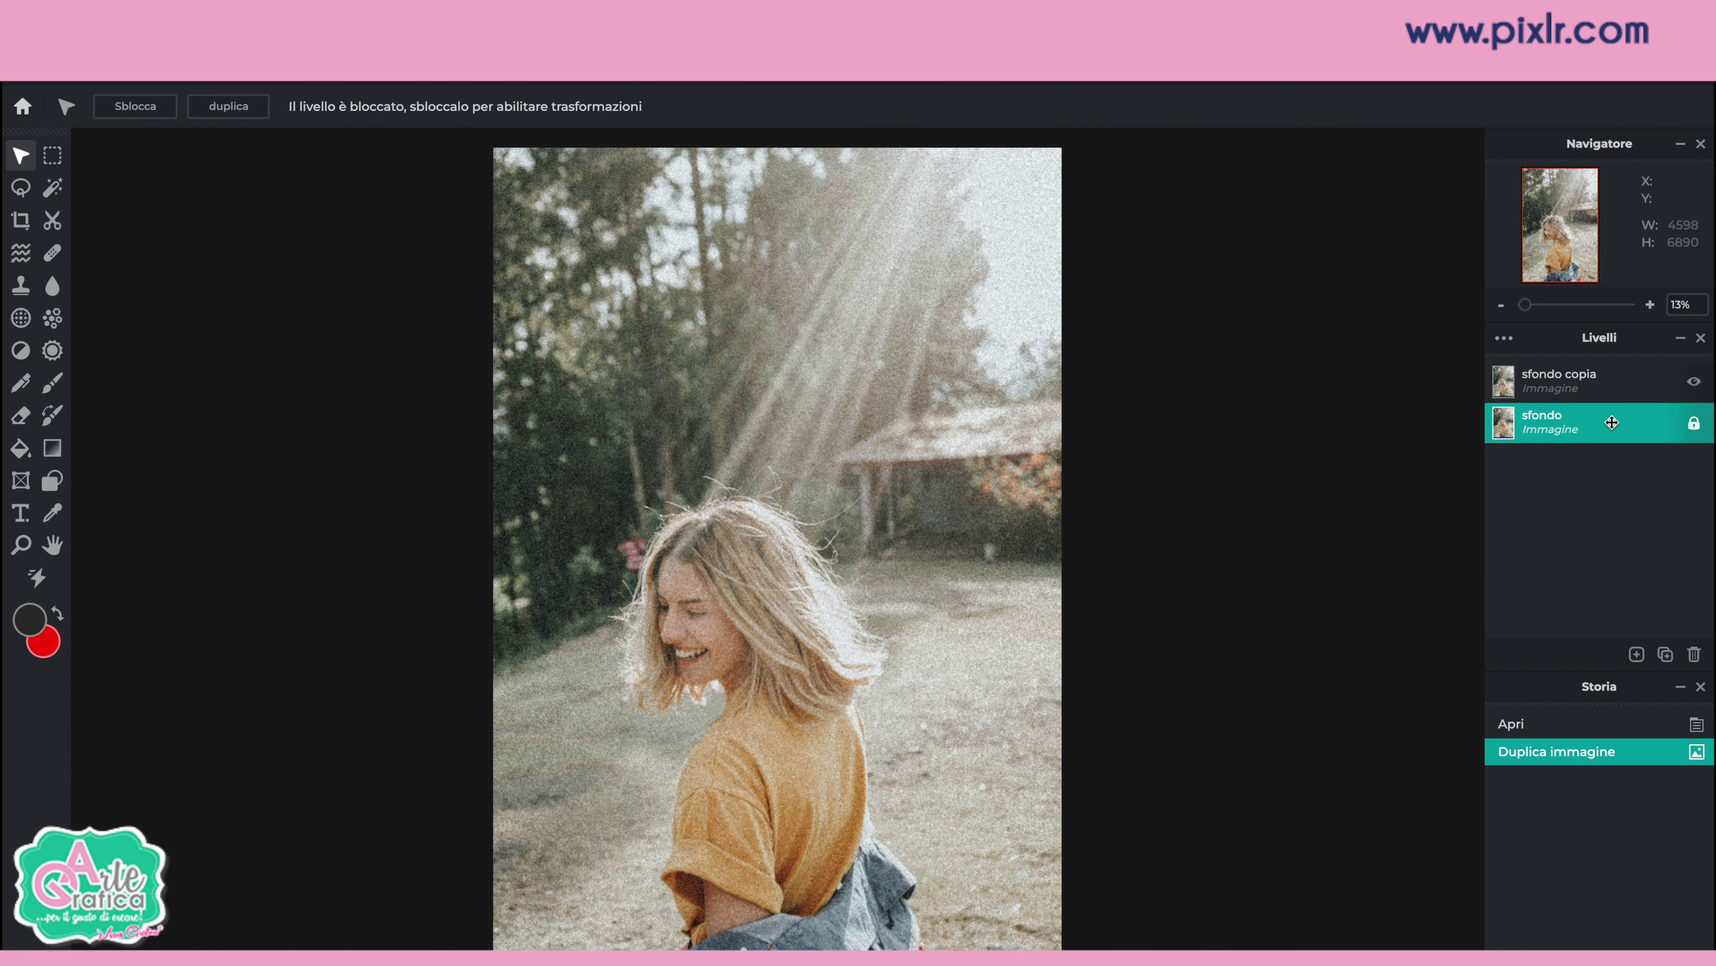
left_click(1667, 654)
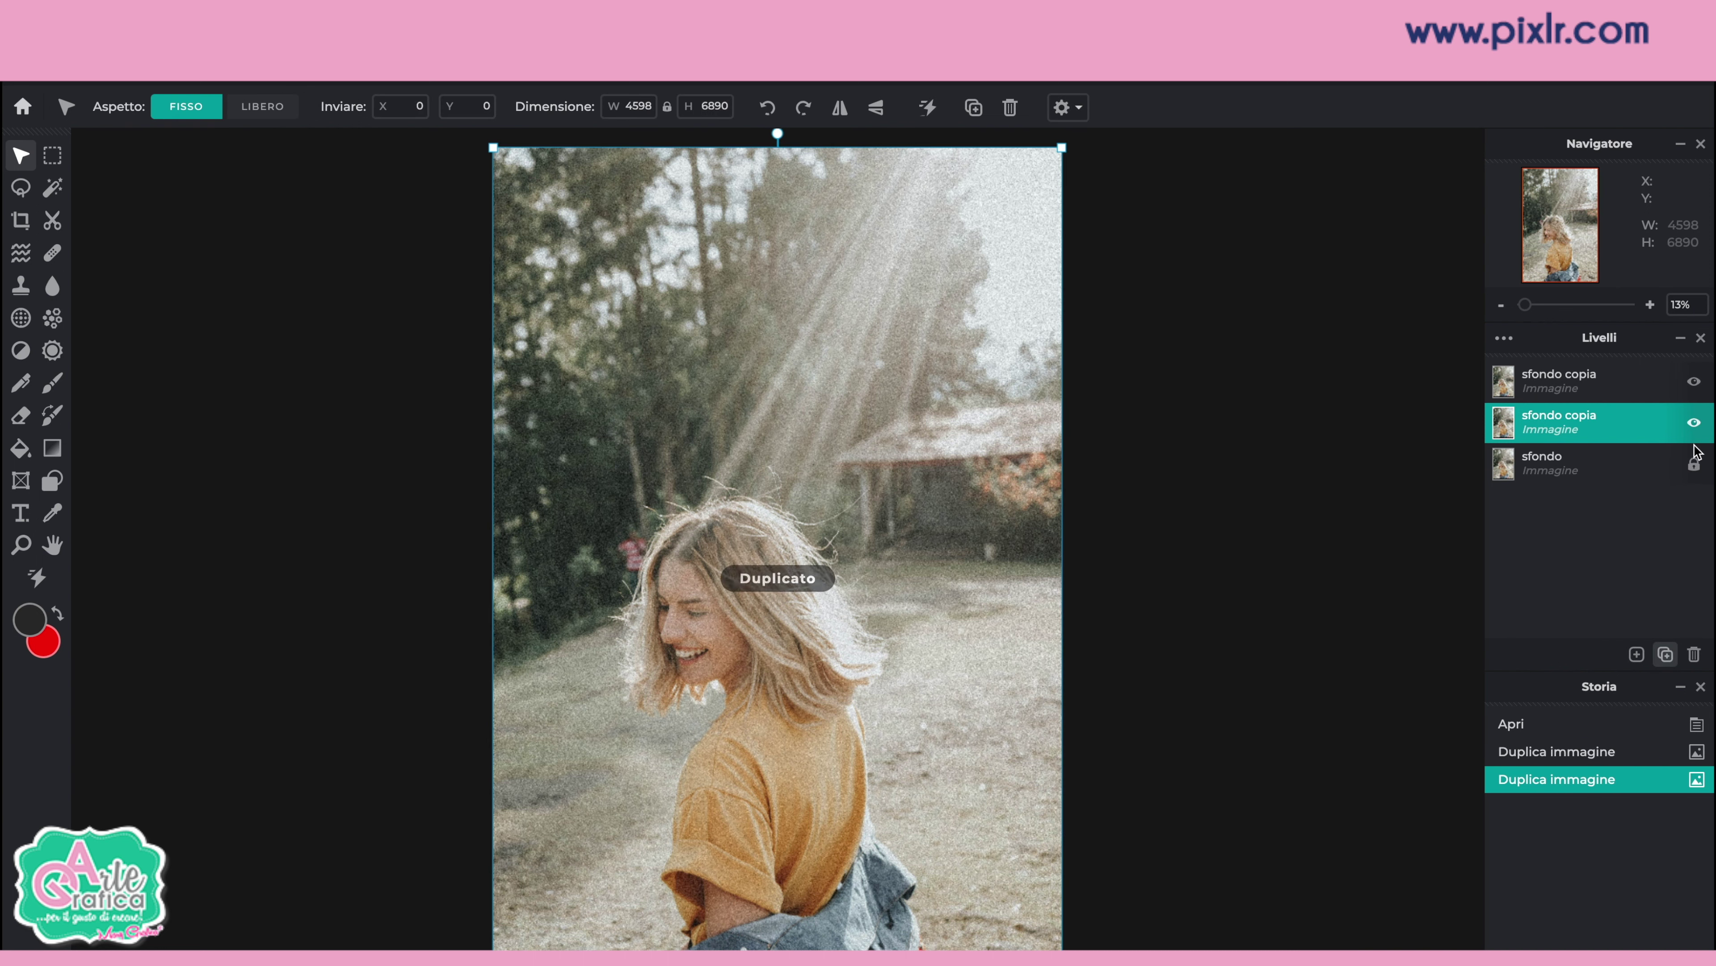
left_click(1695, 422)
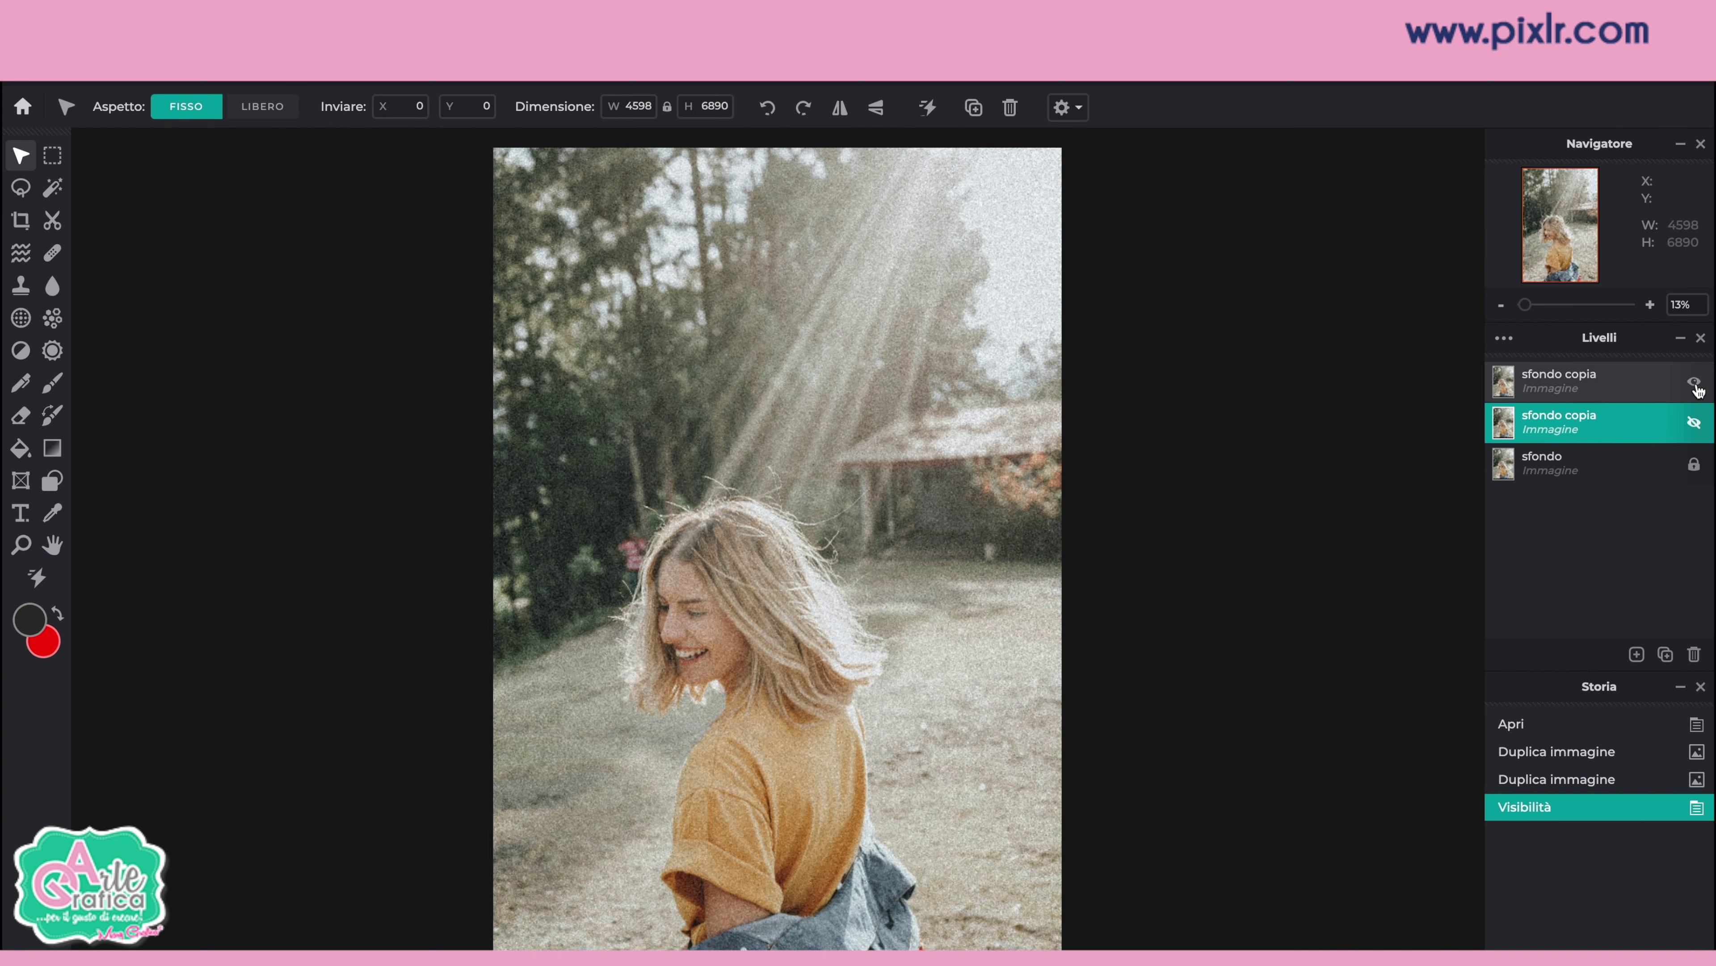
left_click(1694, 382)
Step: Unlock the background, make it black-and-white with Auto B&N, and show the middle copy
left_click(1694, 464)
left_click(1694, 464)
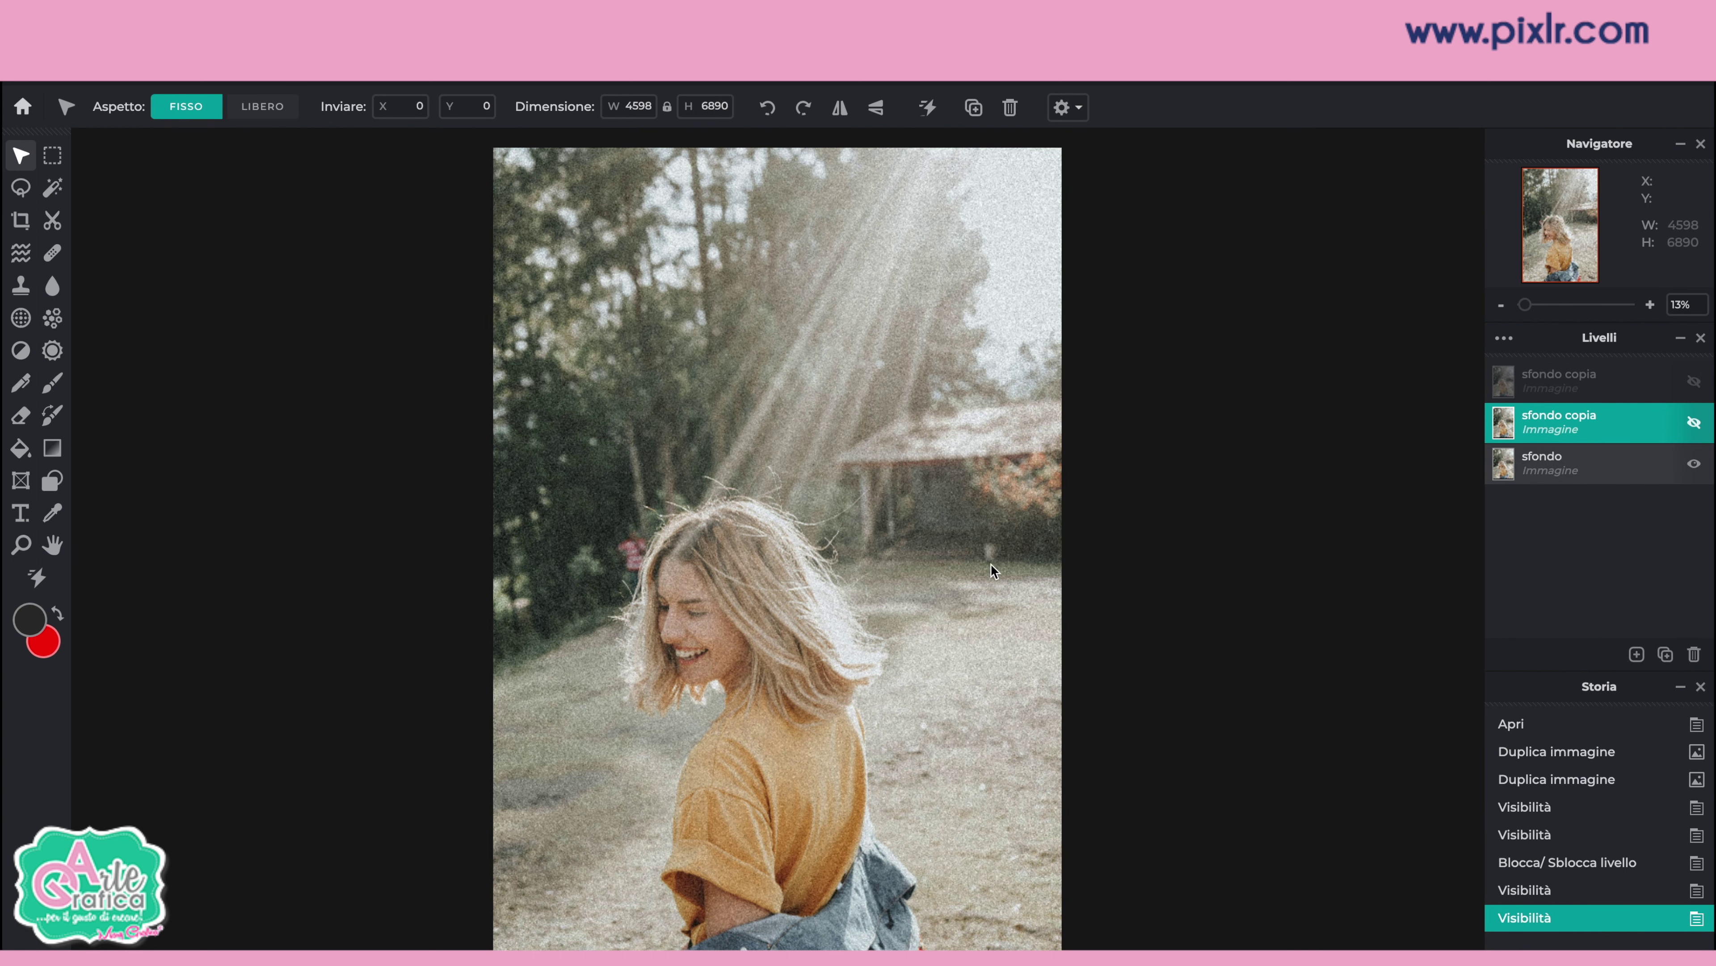
left_click(999, 565)
left_click(421, 82)
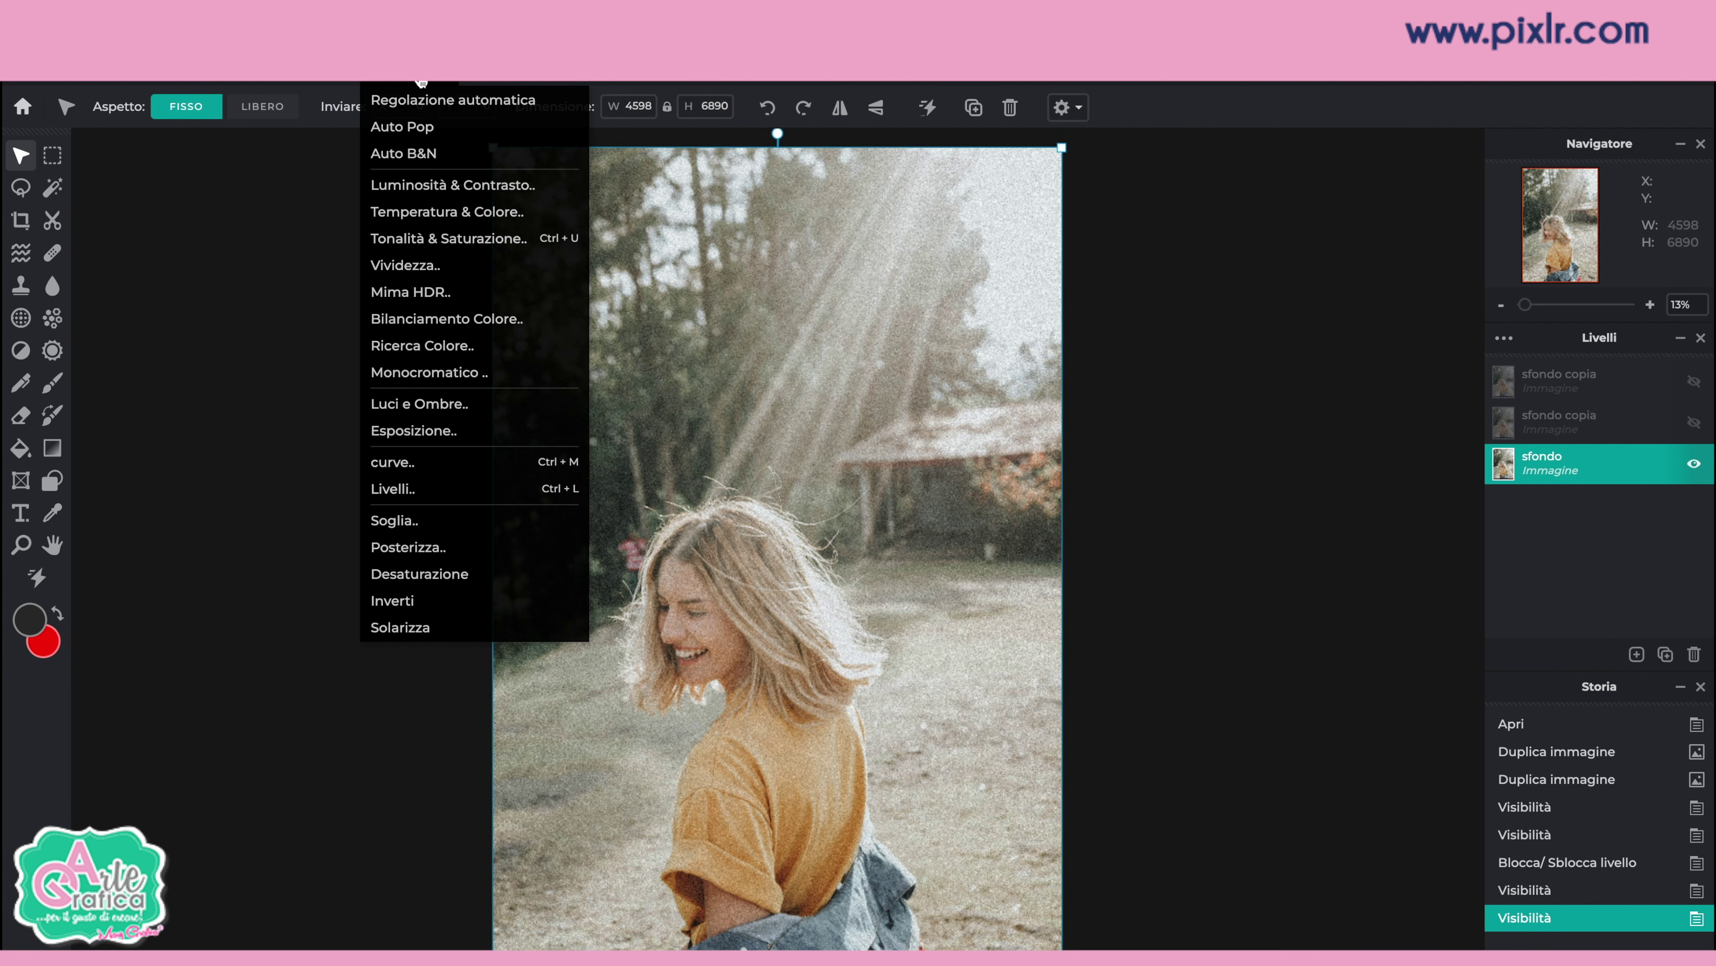
key("Escape")
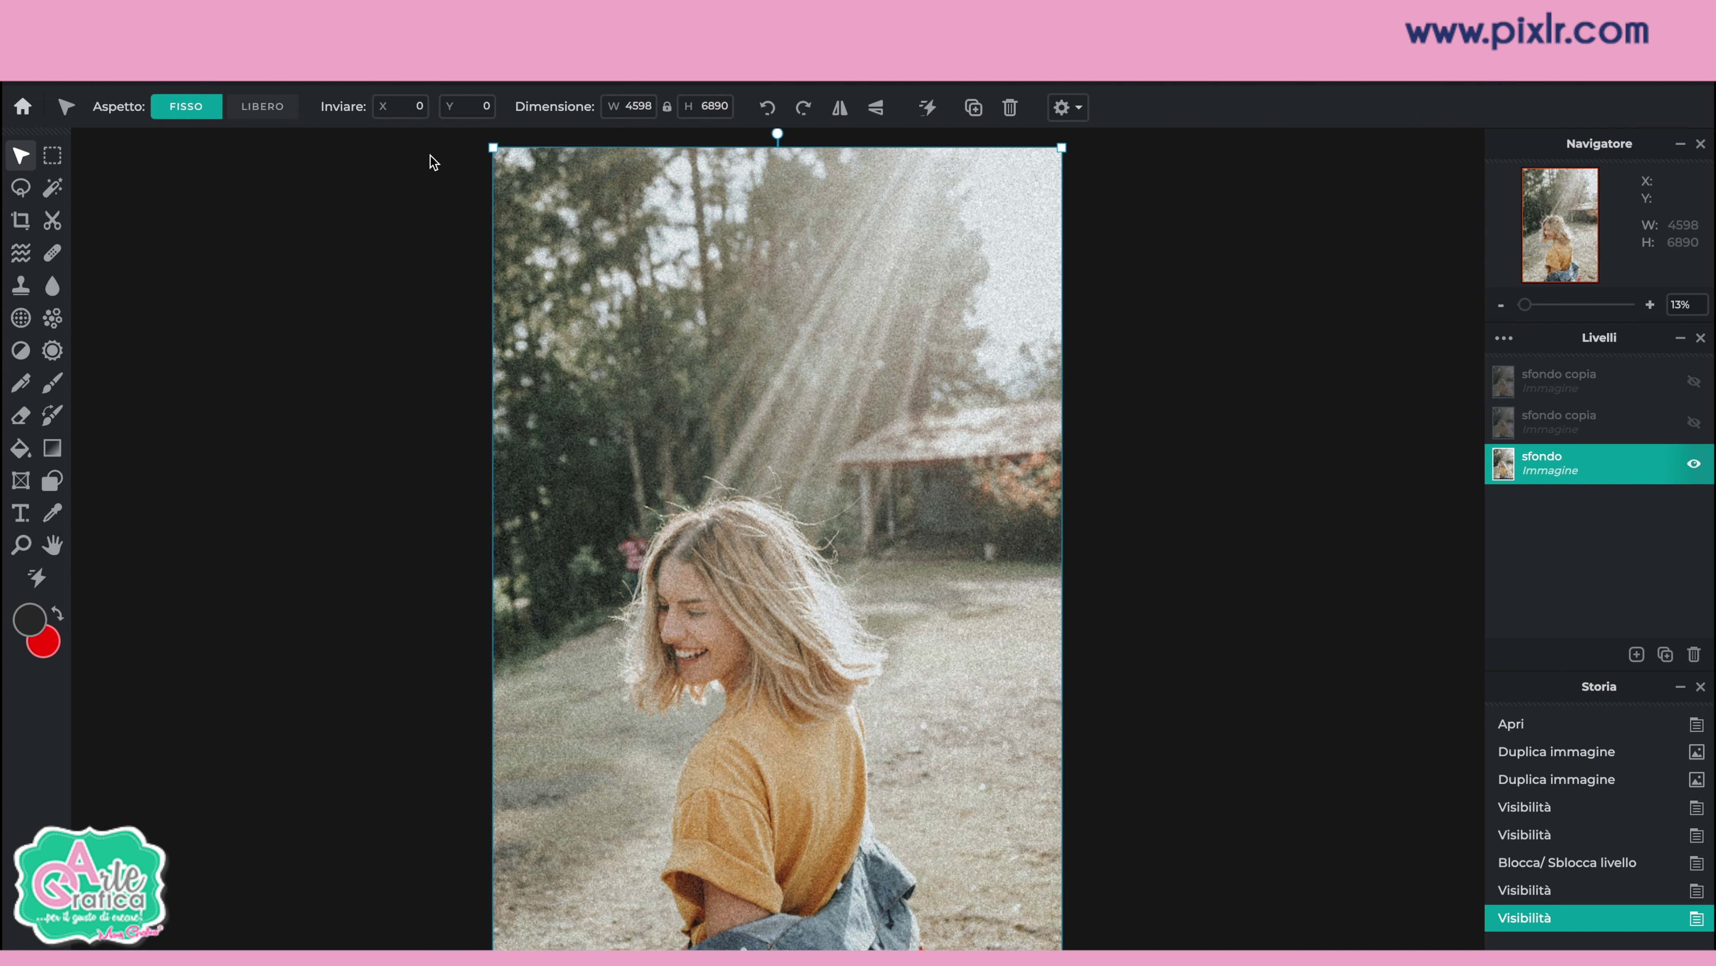
left_click(1262, 376)
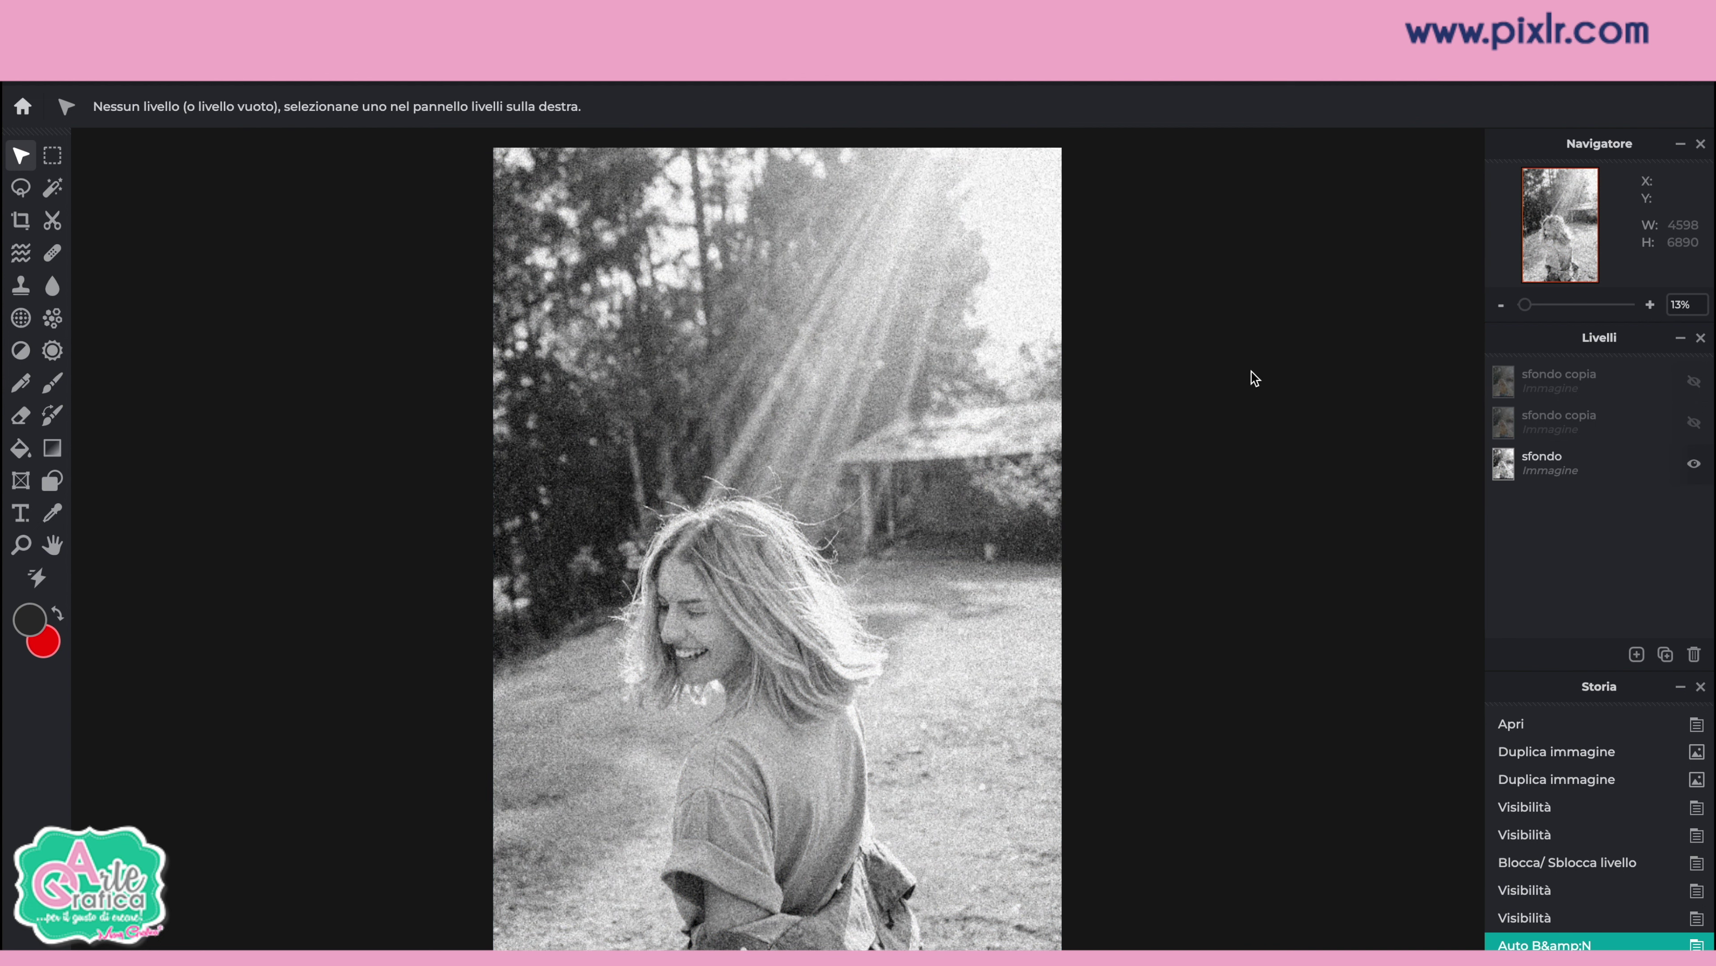
left_click(1694, 422)
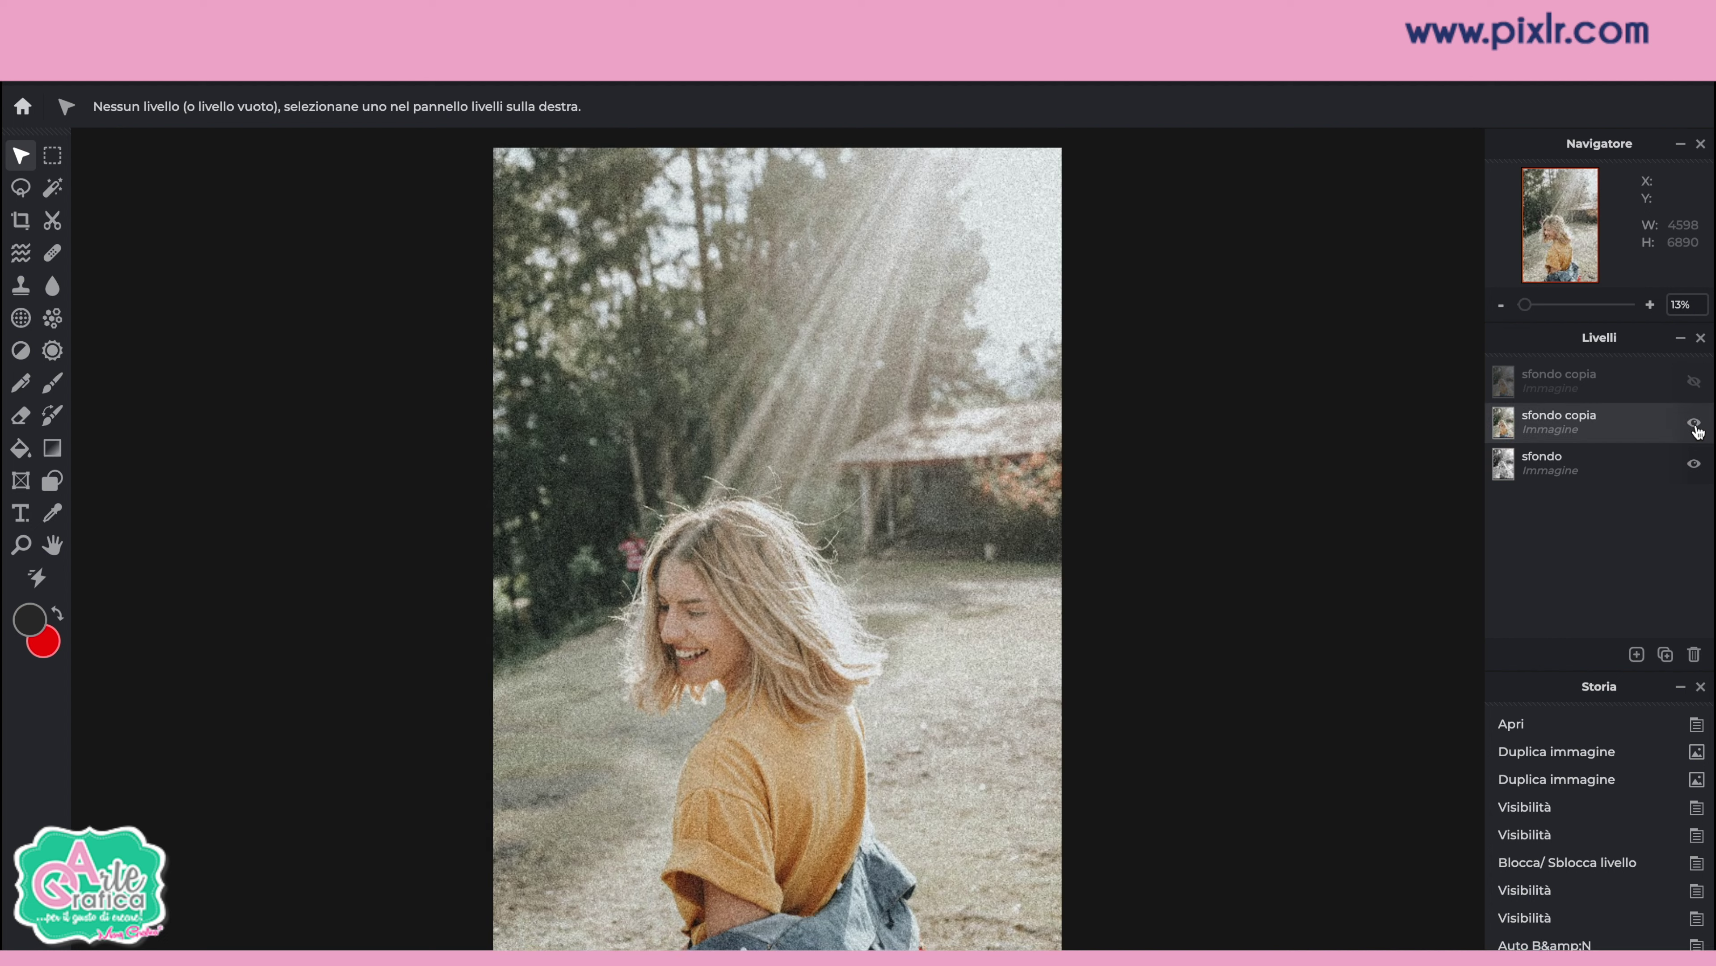
left_click(48, 160)
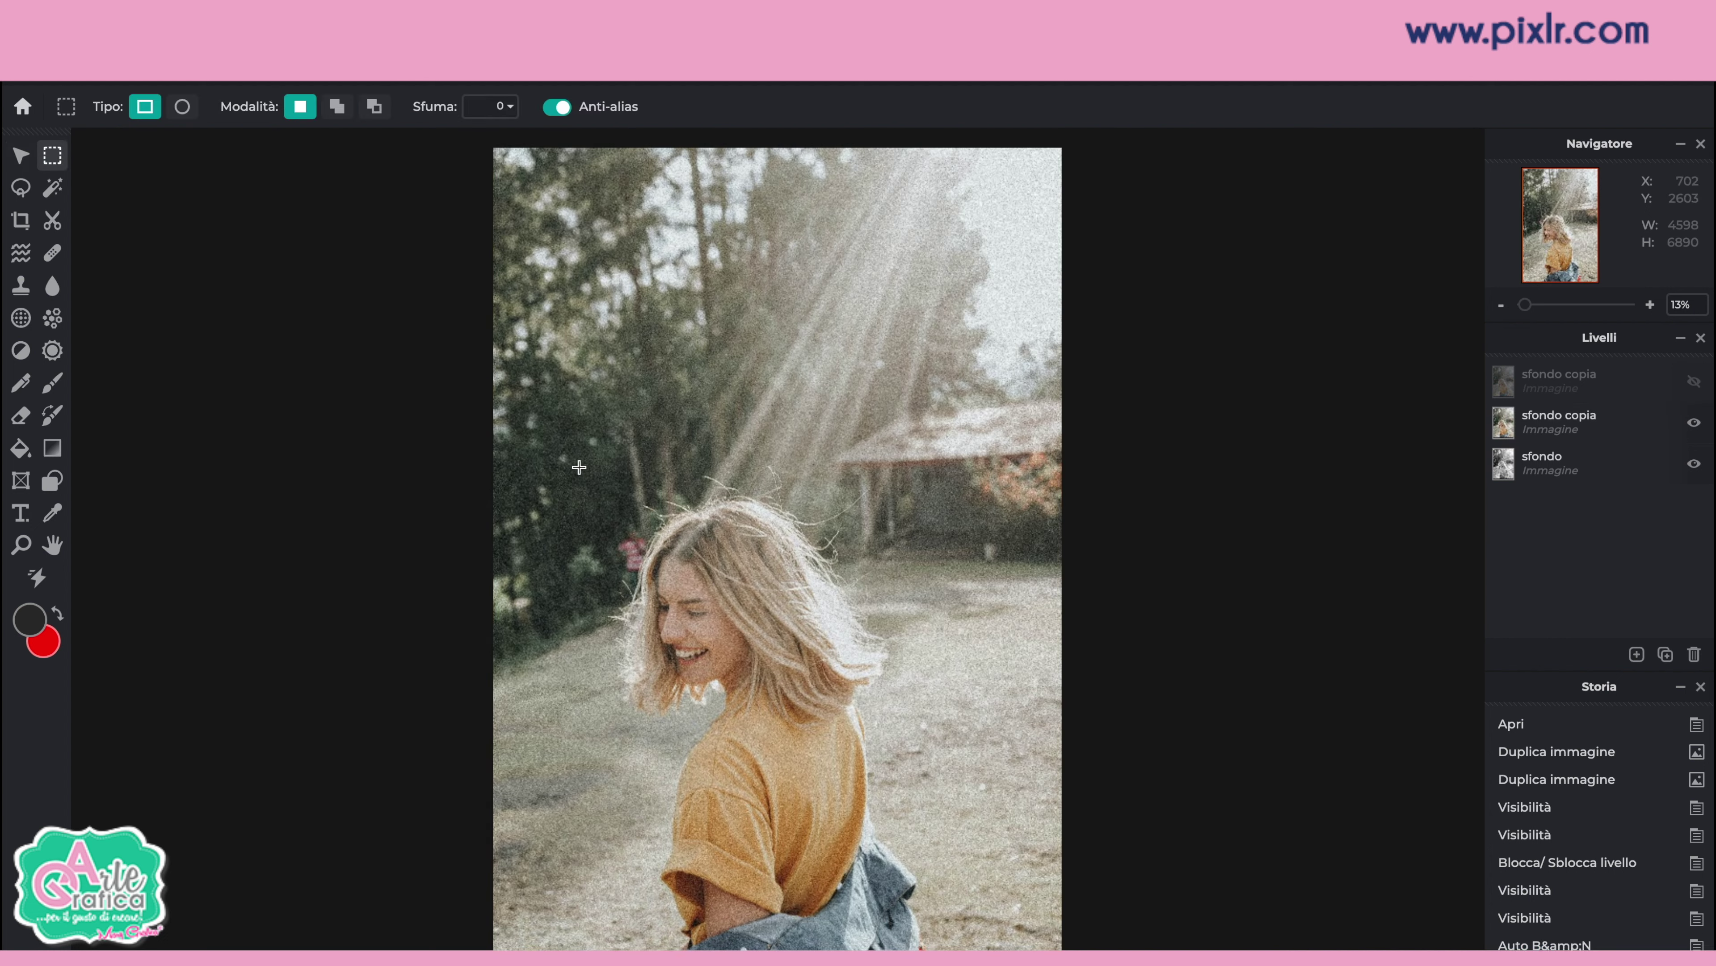
Step: Select a rectangle around the face, invert it, and delete the colour copy outside it
left_click_drag(577, 464, 911, 757)
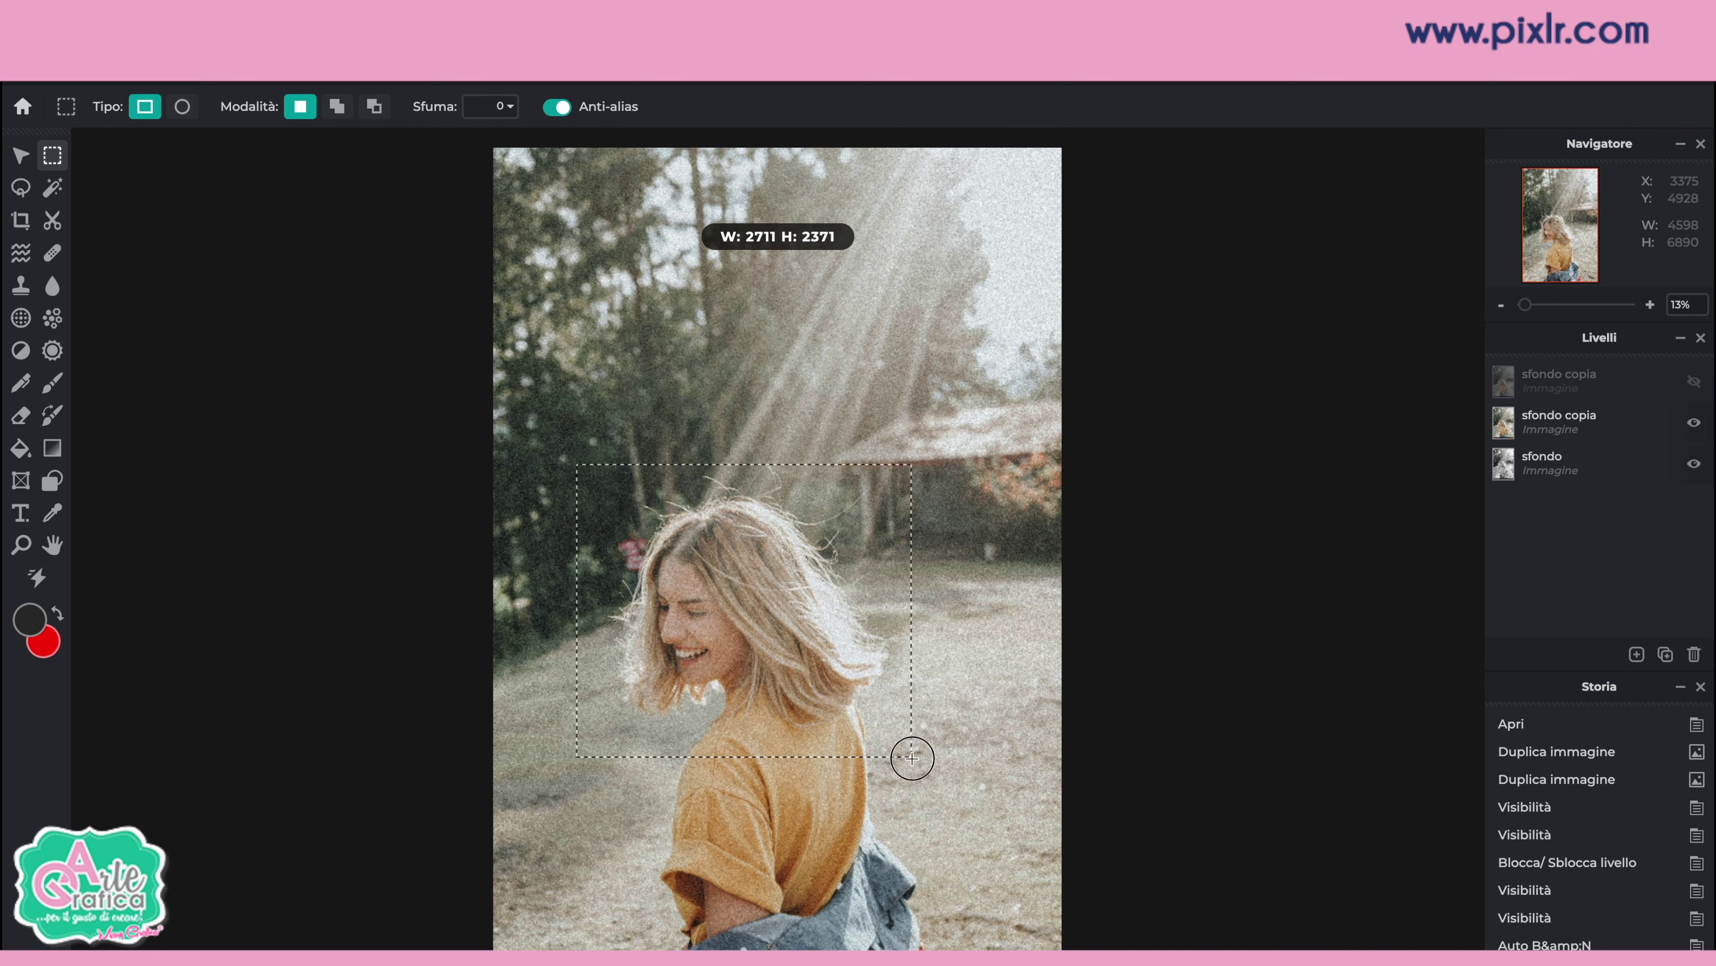
left_click_drag(912, 757, 895, 731)
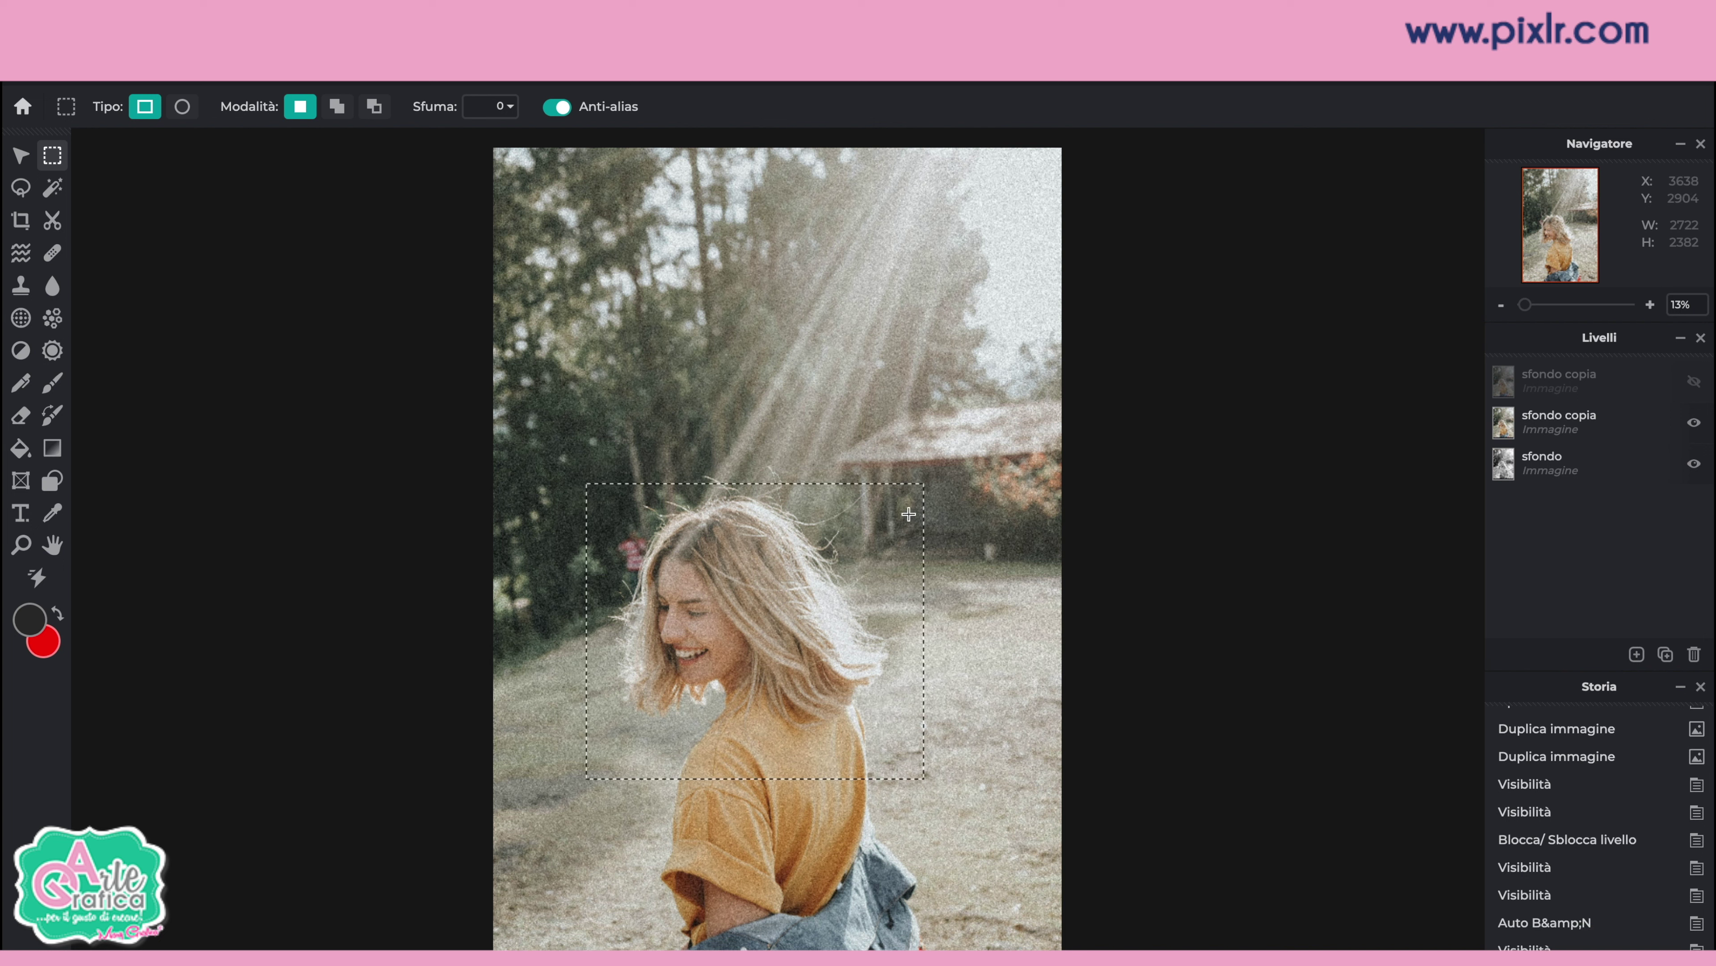
left_click(331, 84)
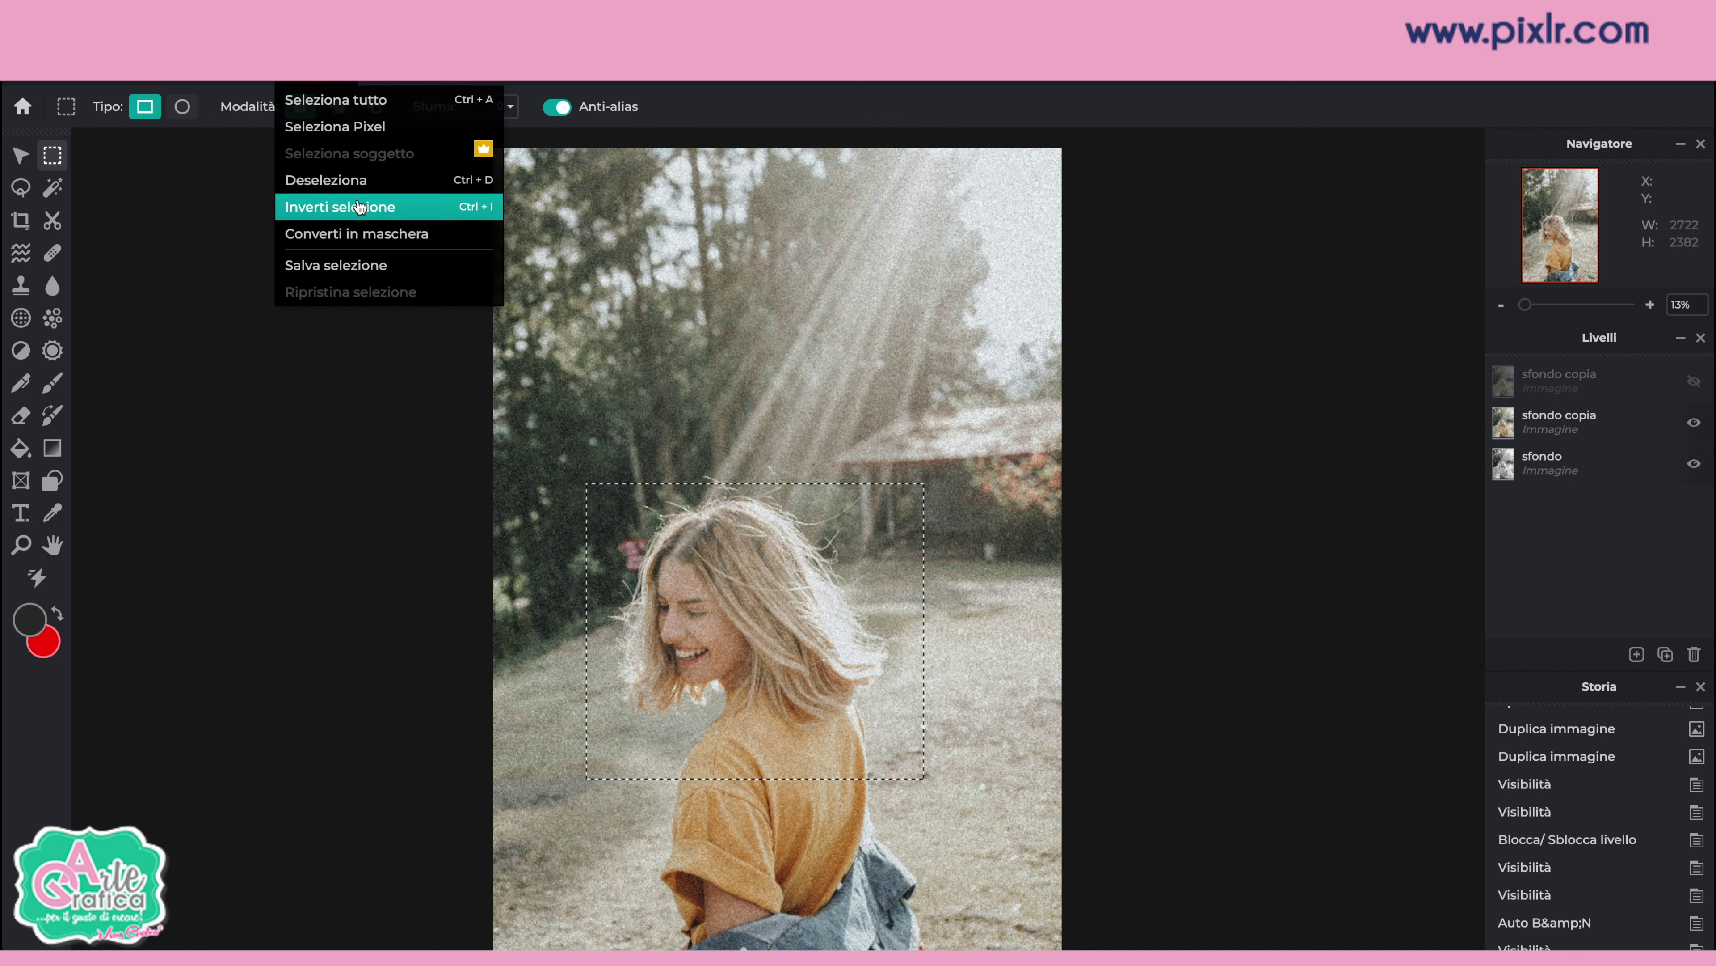
left_click(359, 208)
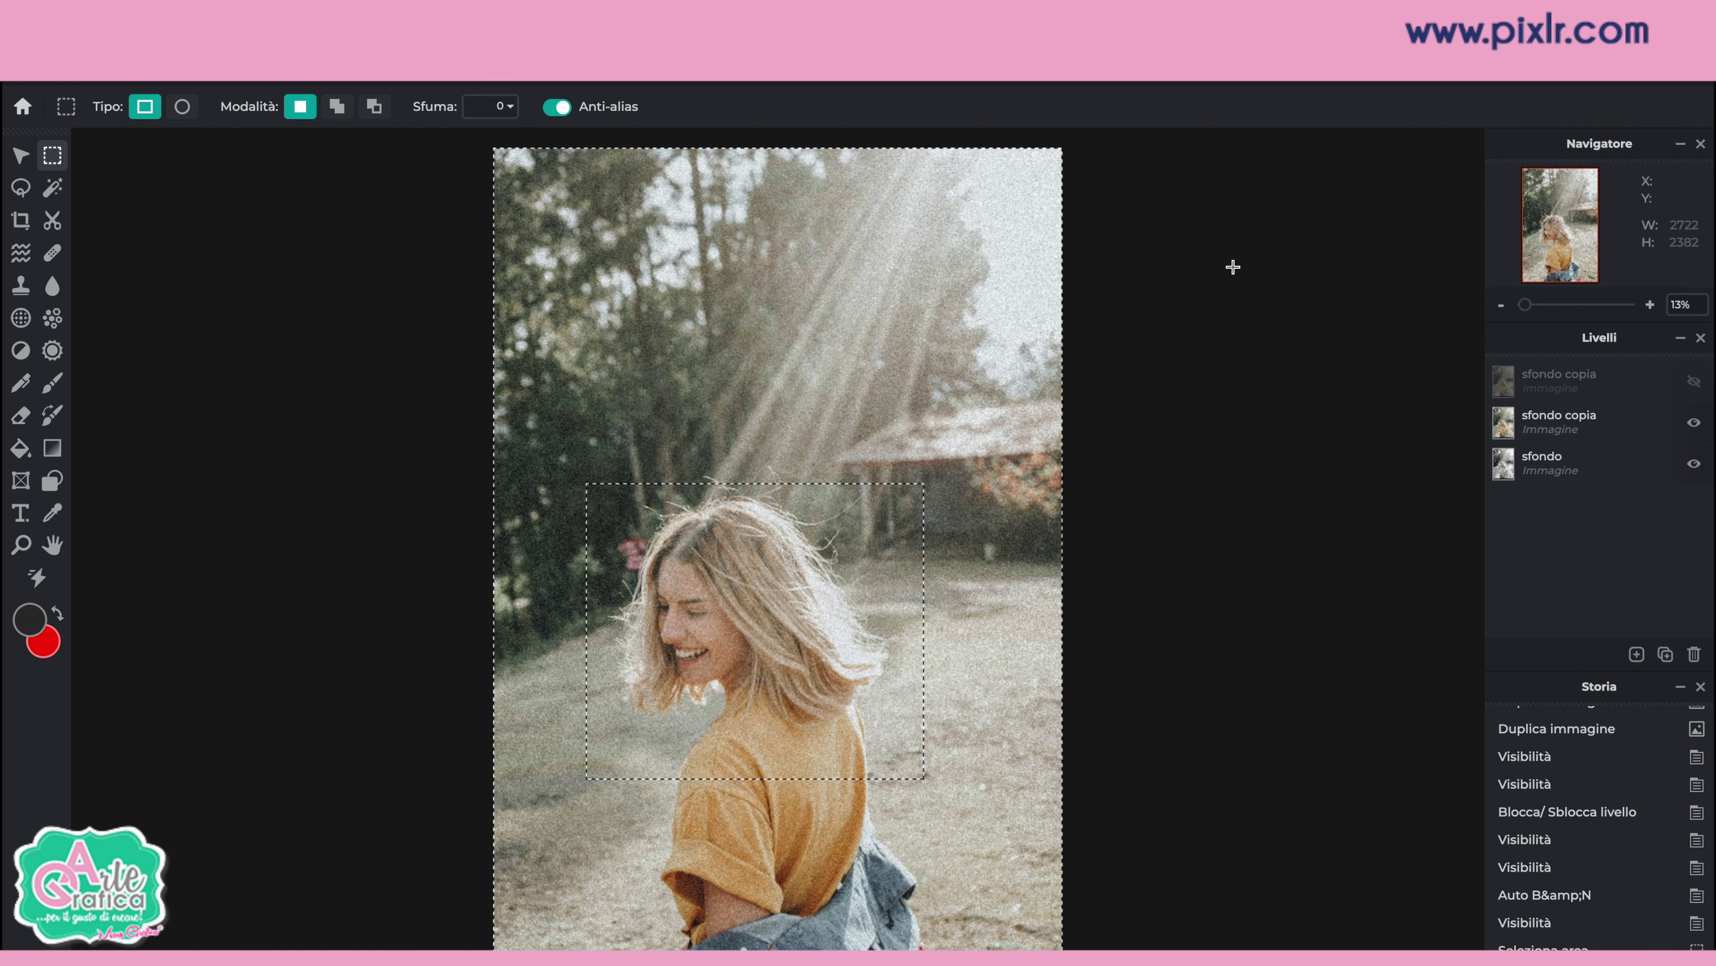
key("Delete")
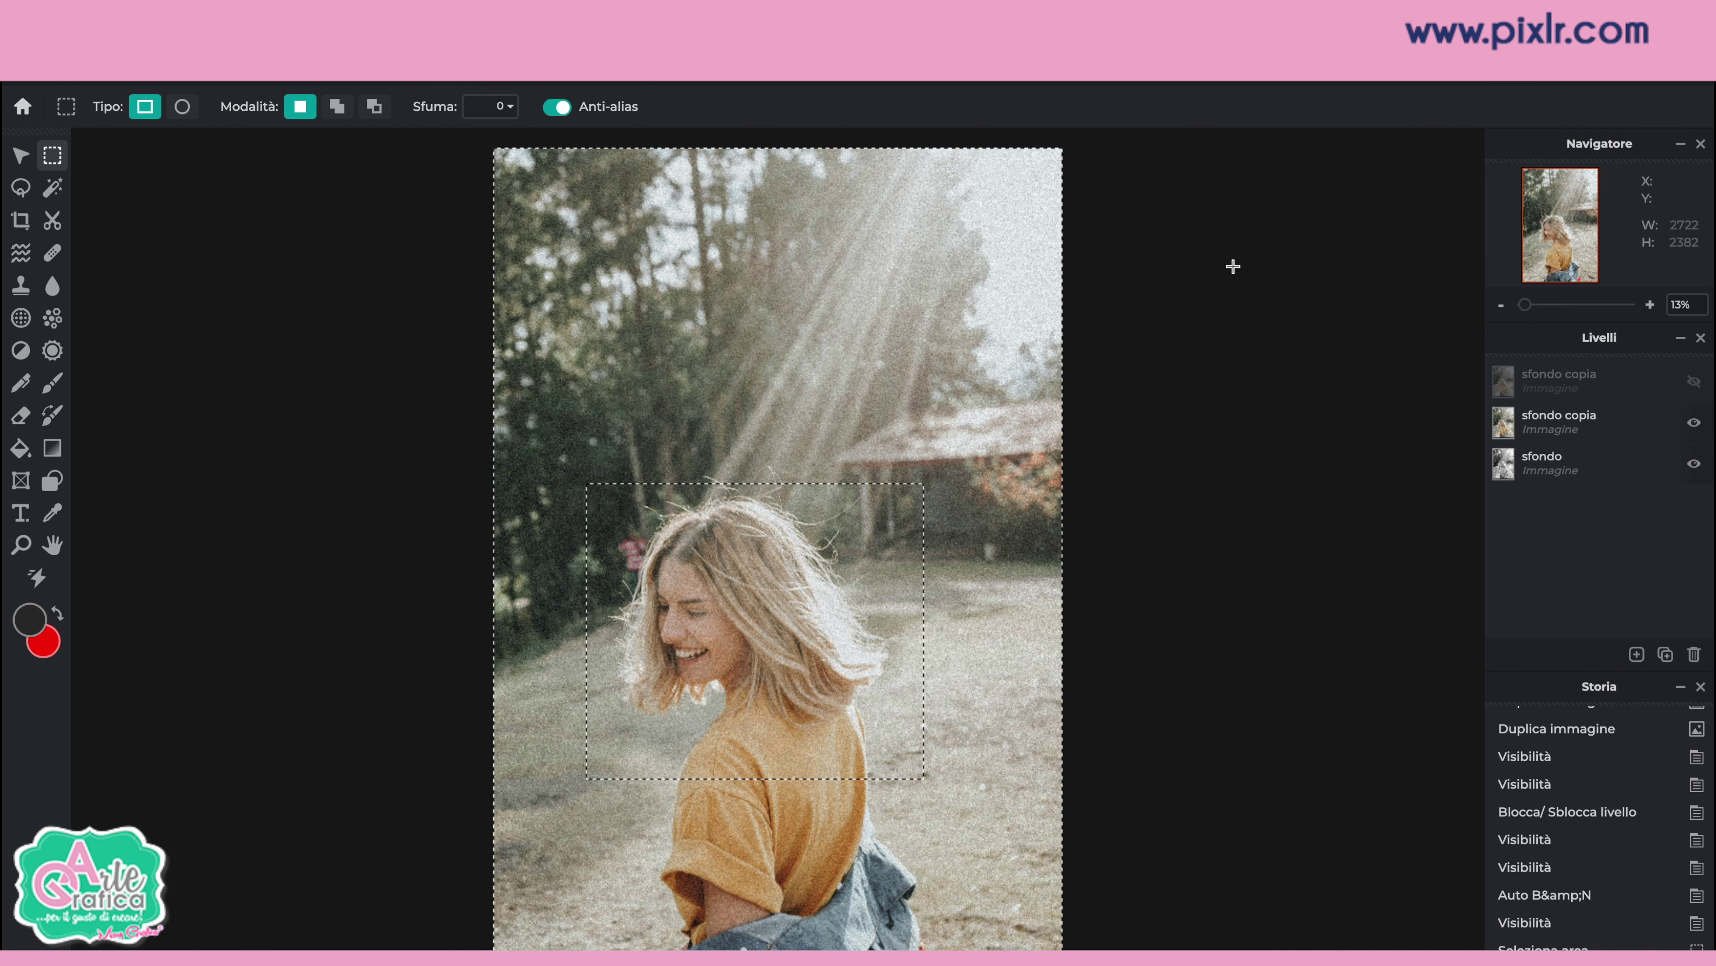
left_click(1627, 426)
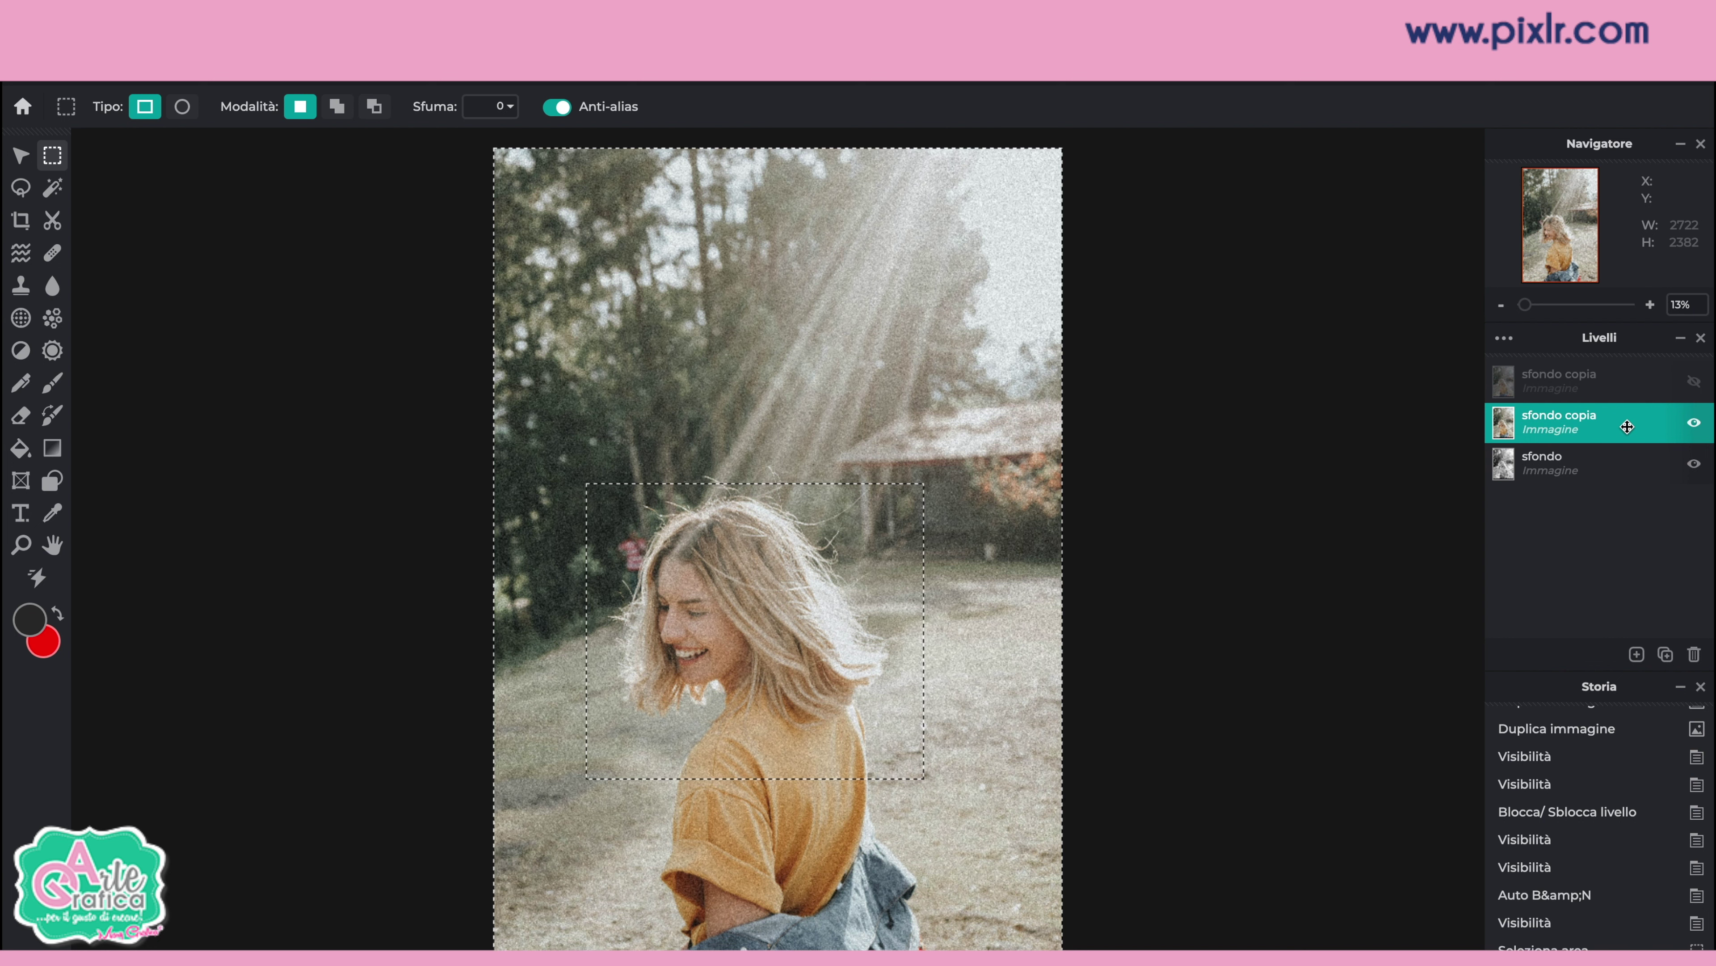
key("Delete")
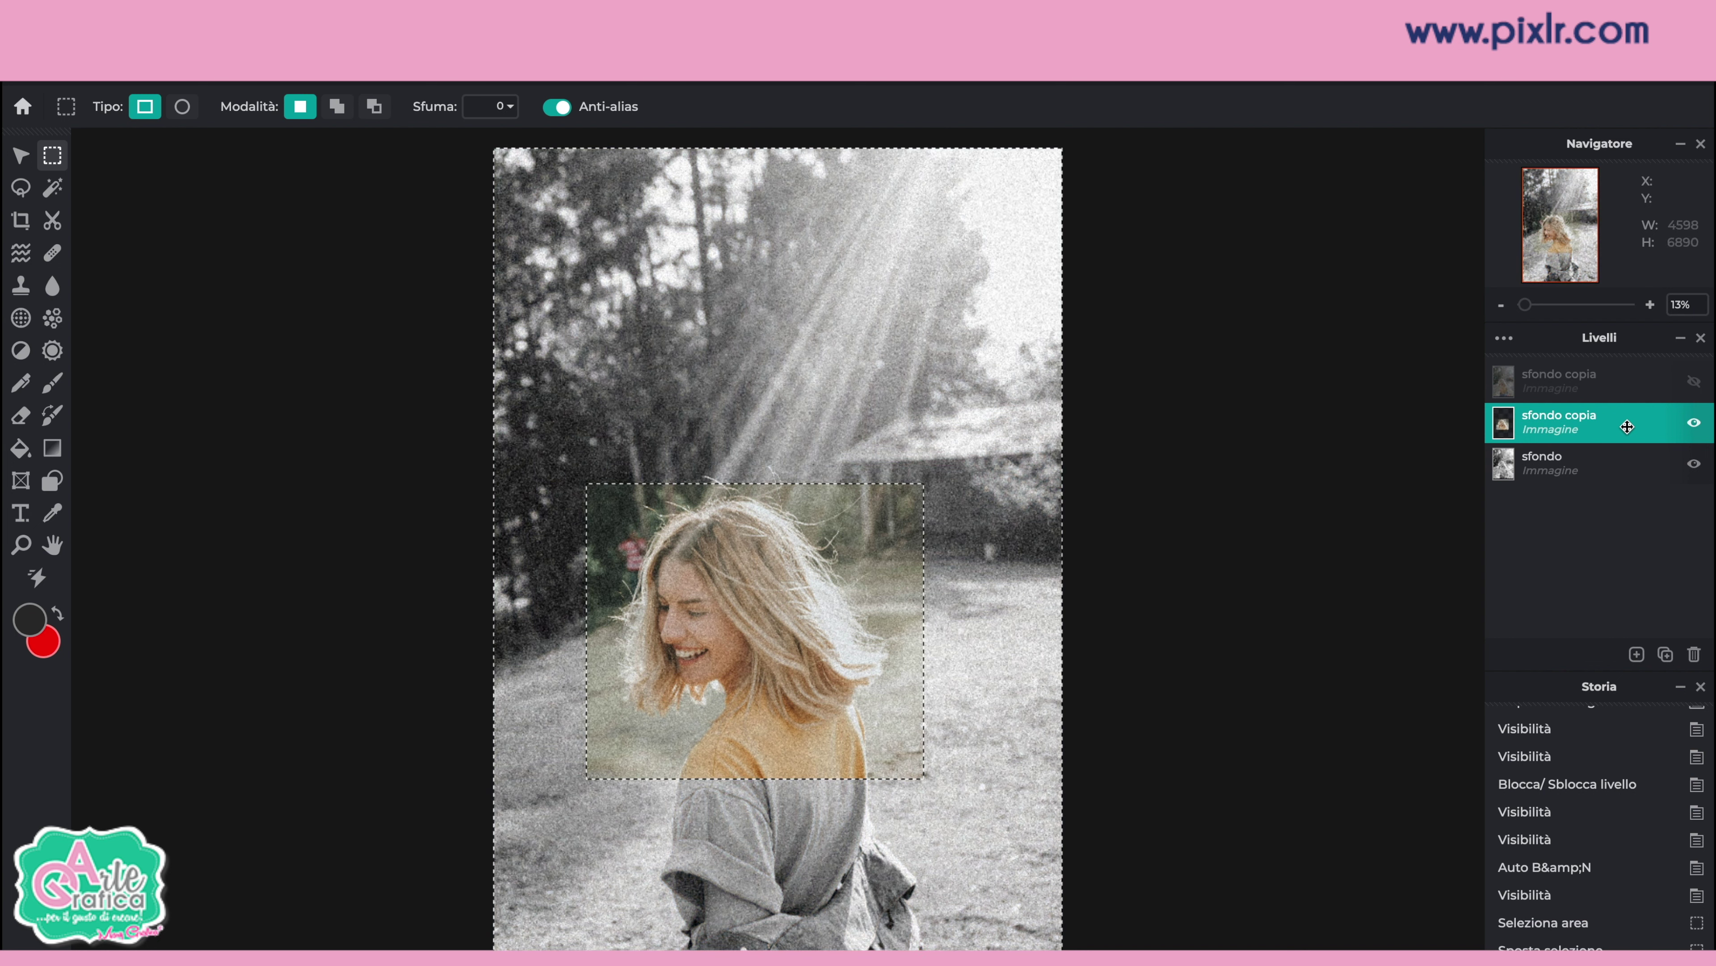
left_click(1121, 360)
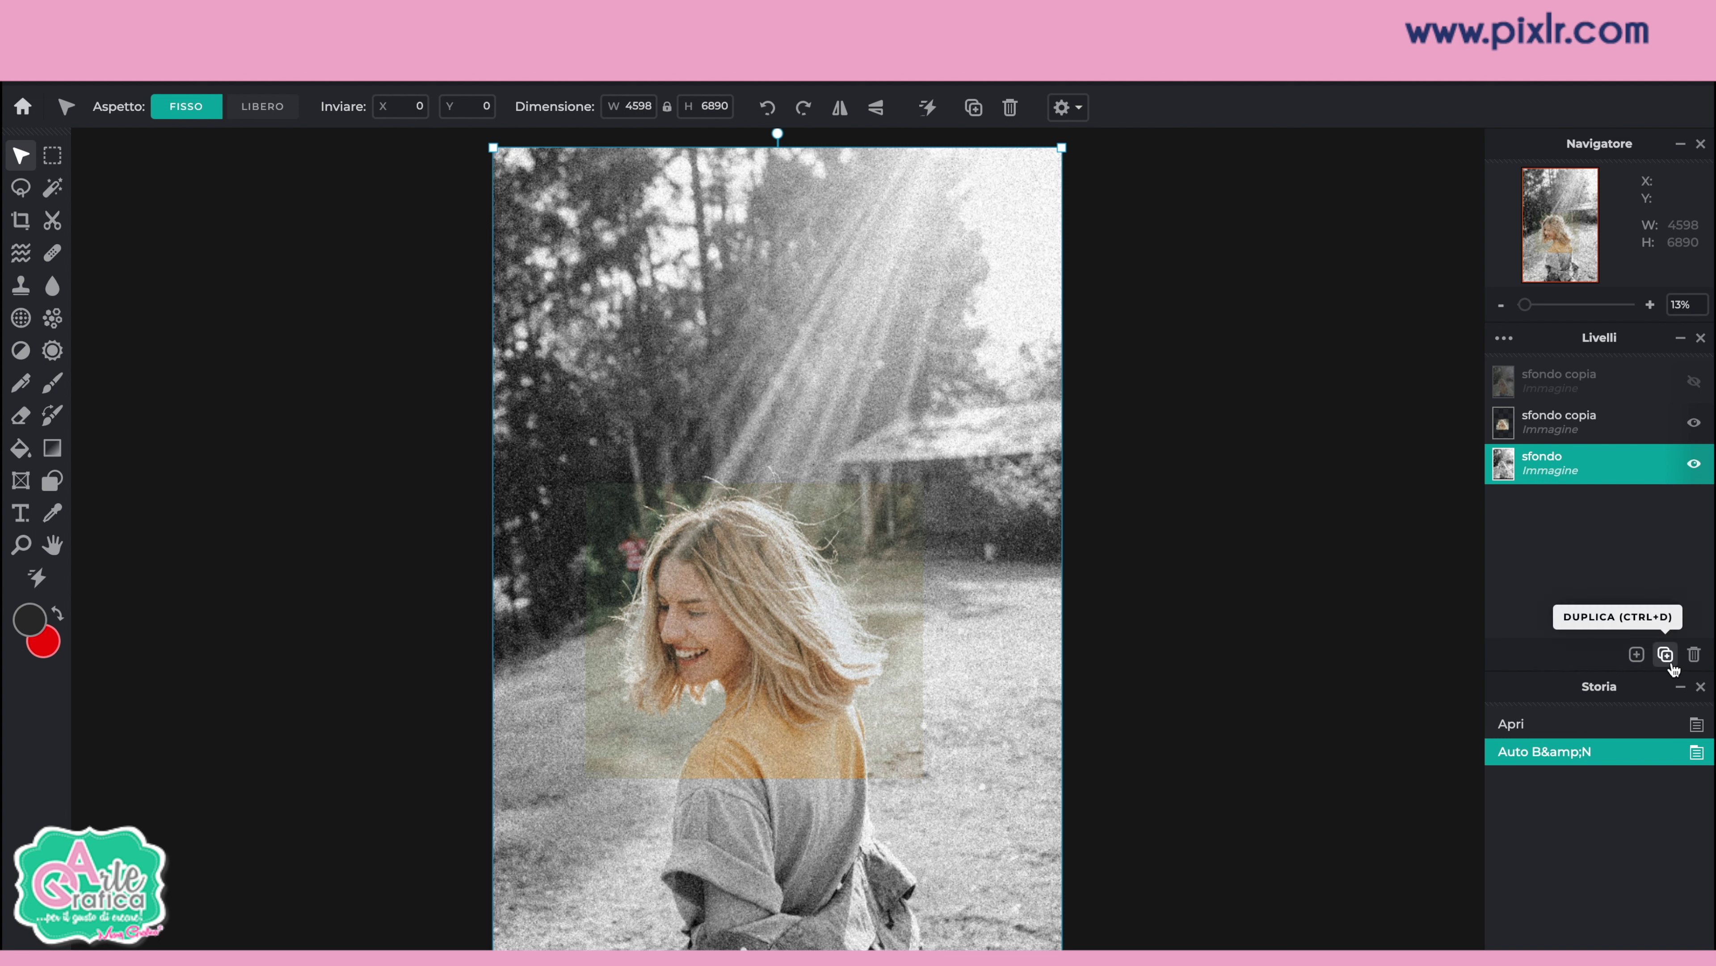
Step: Add a new empty layer and select a rectangle matching the colour face area
left_click(1666, 655)
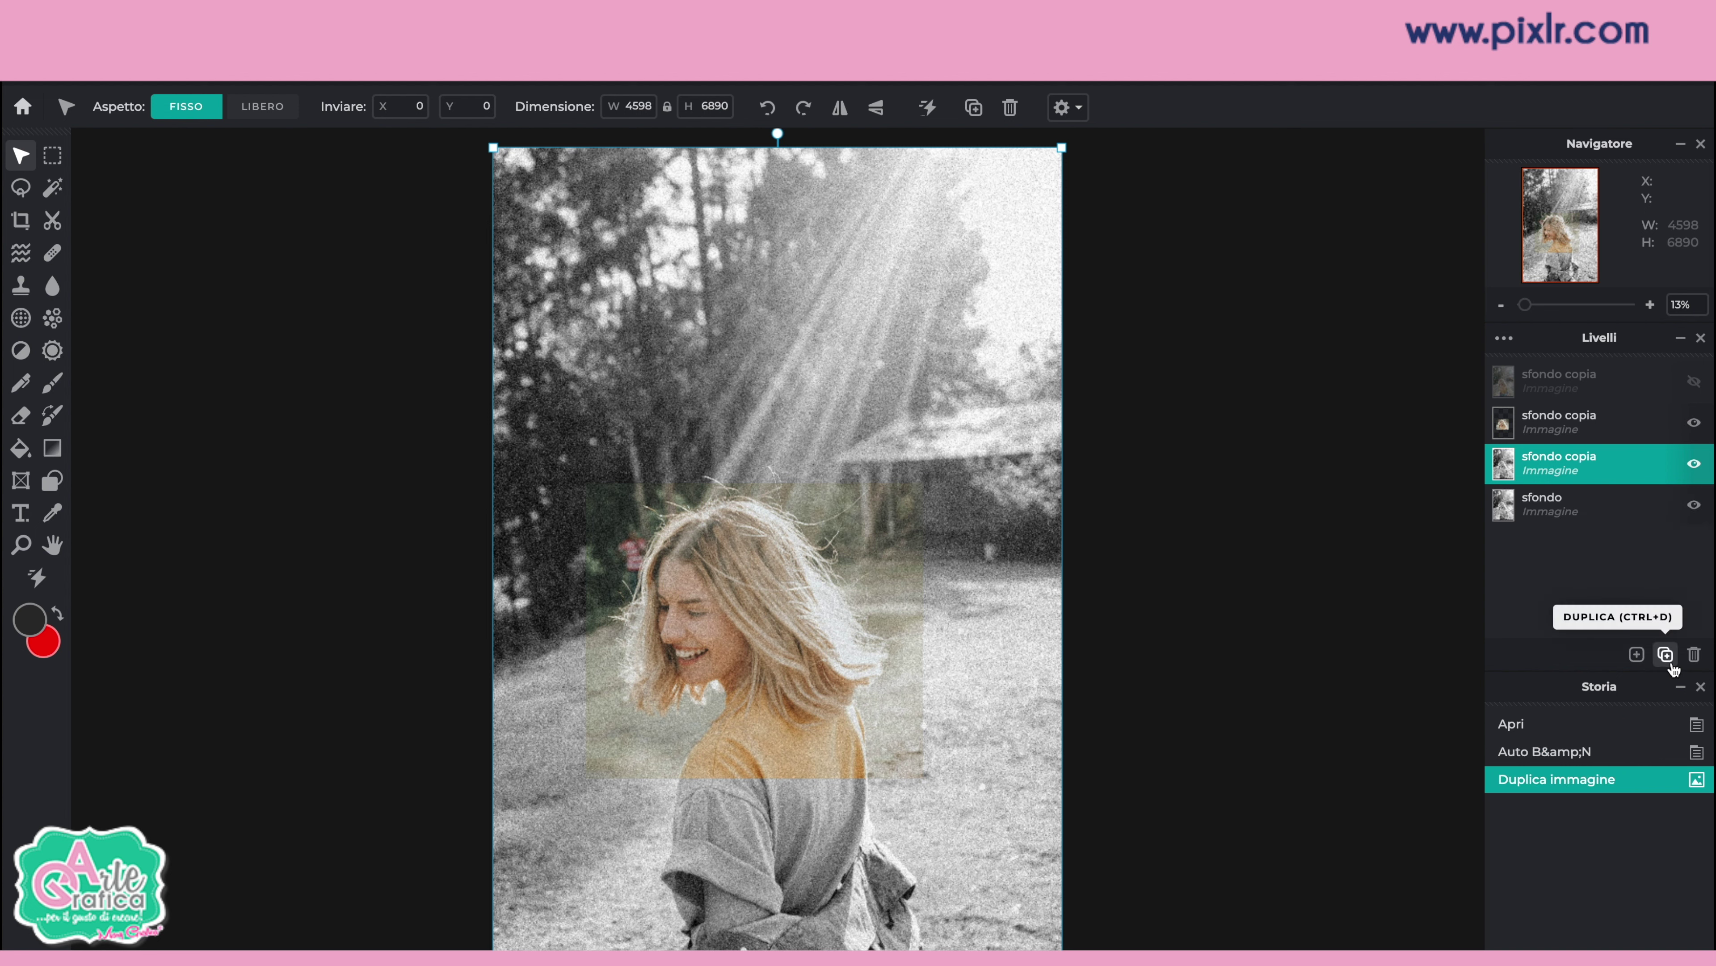
key("ctrl+z")
left_click(1637, 654)
left_click(1600, 623)
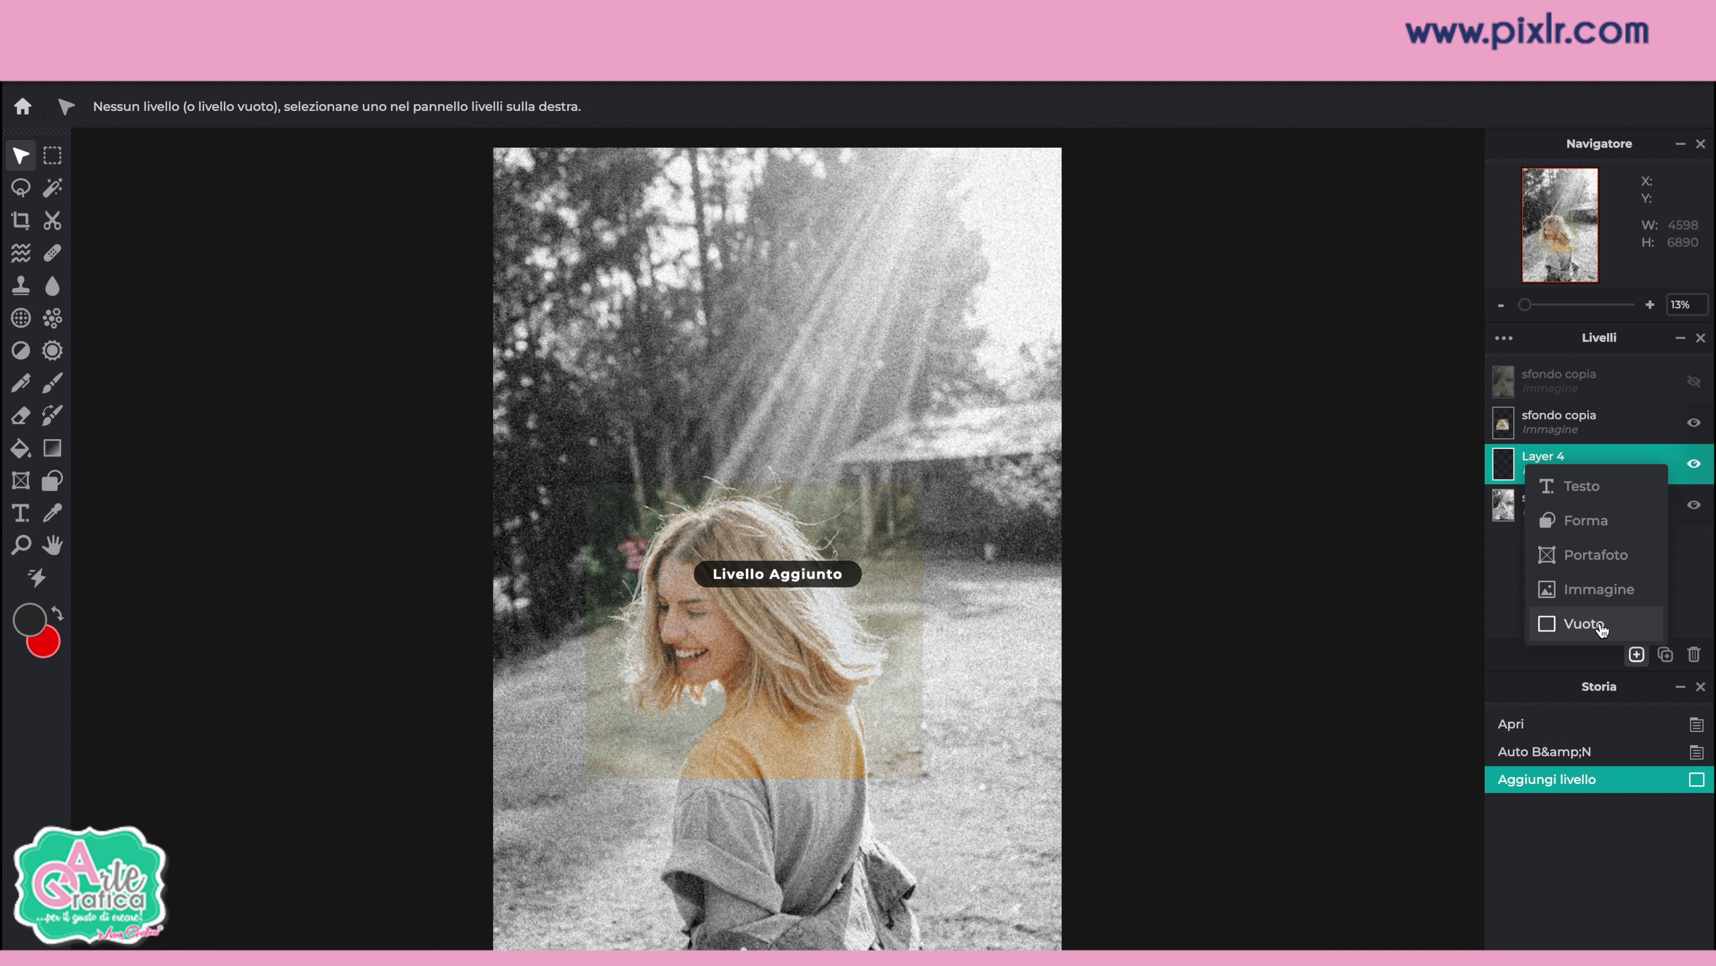
left_click(54, 154)
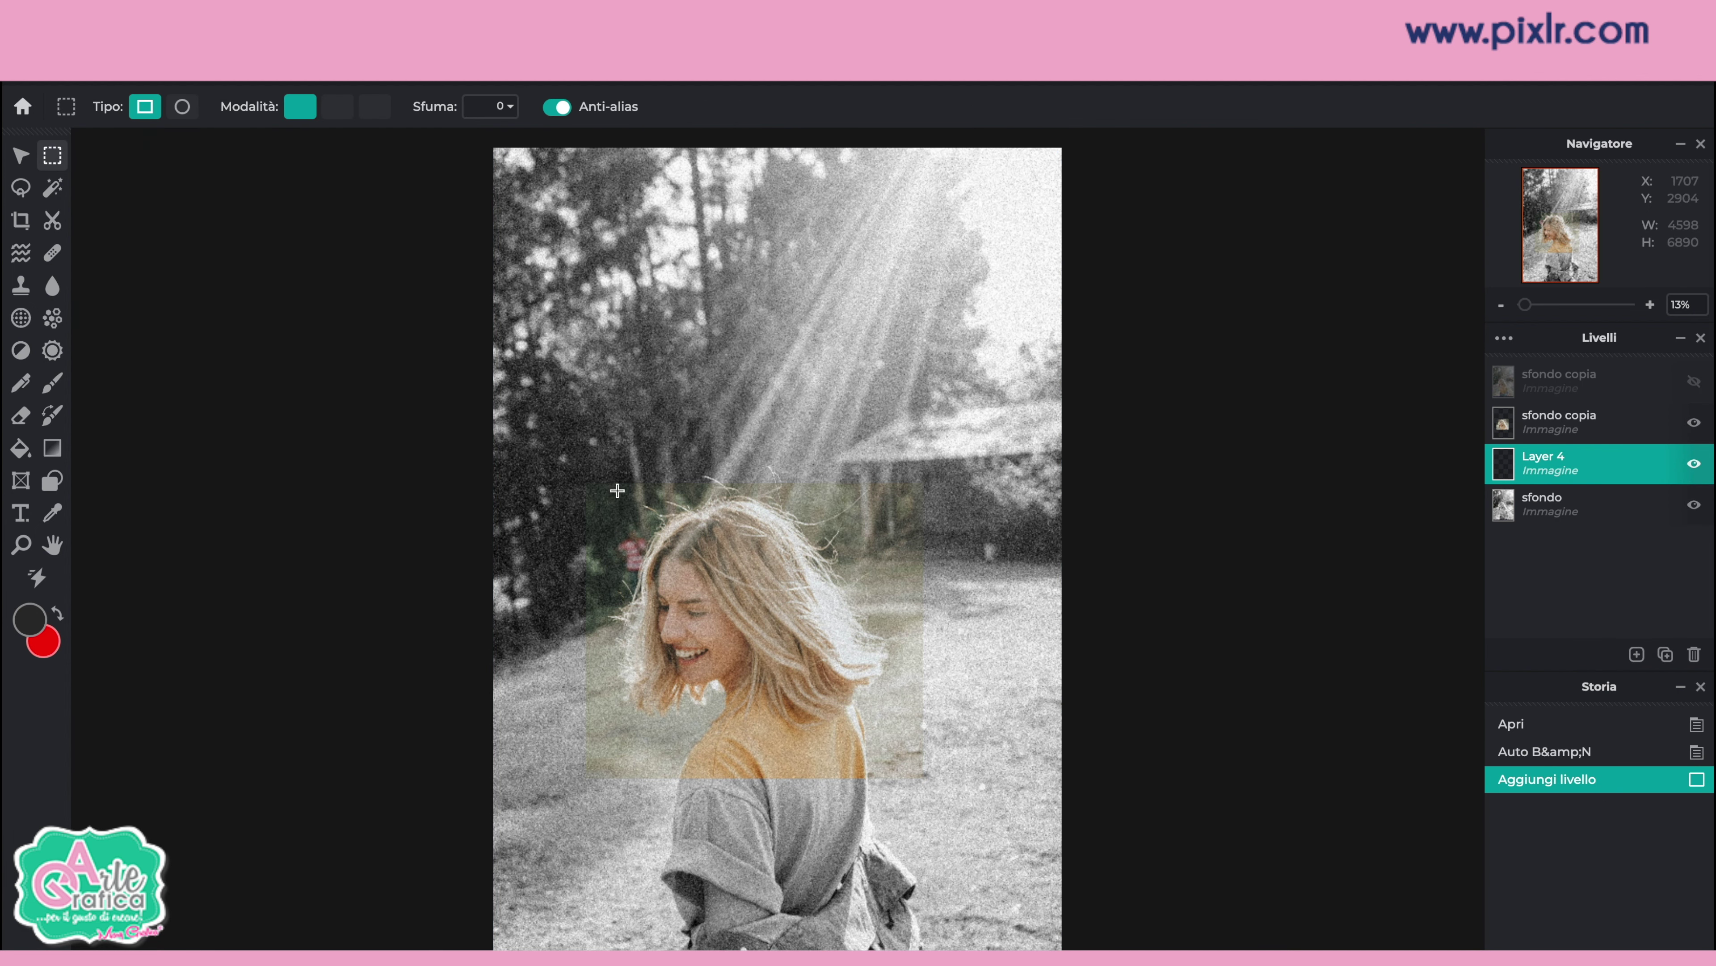
mouse_move(584, 483)
left_mouse_down()
mouse_move(907, 785)
mouse_move(923, 776)
left_mouse_up()
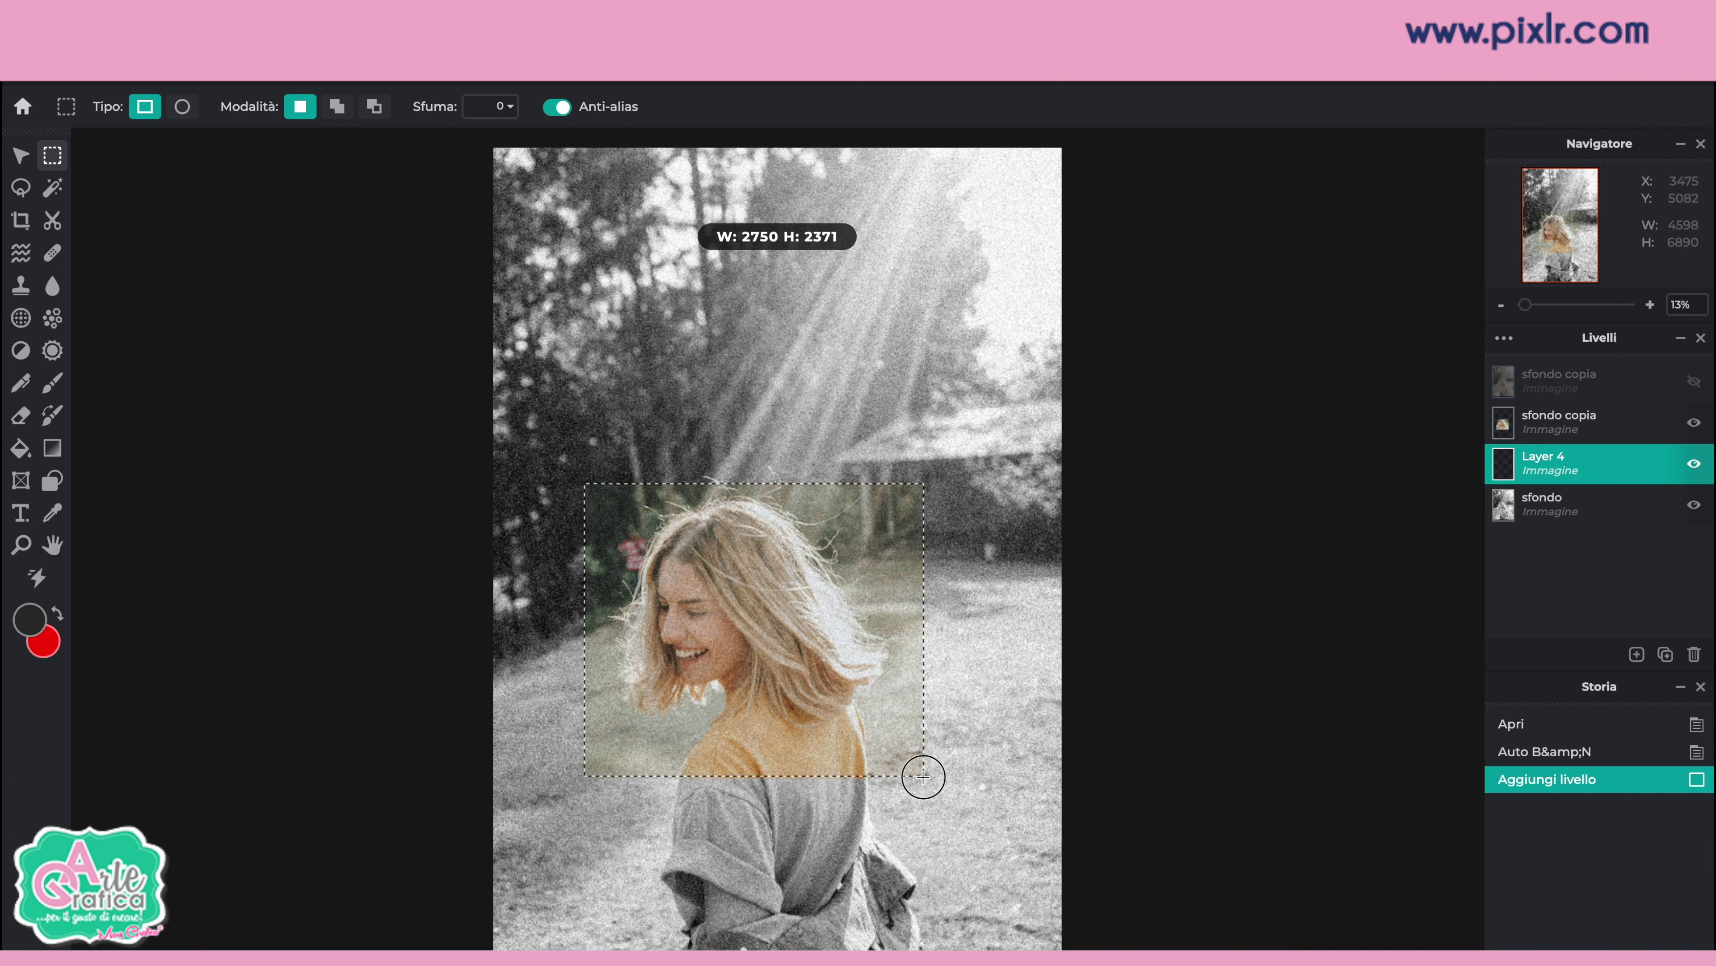
left_click_drag(923, 776, 925, 776)
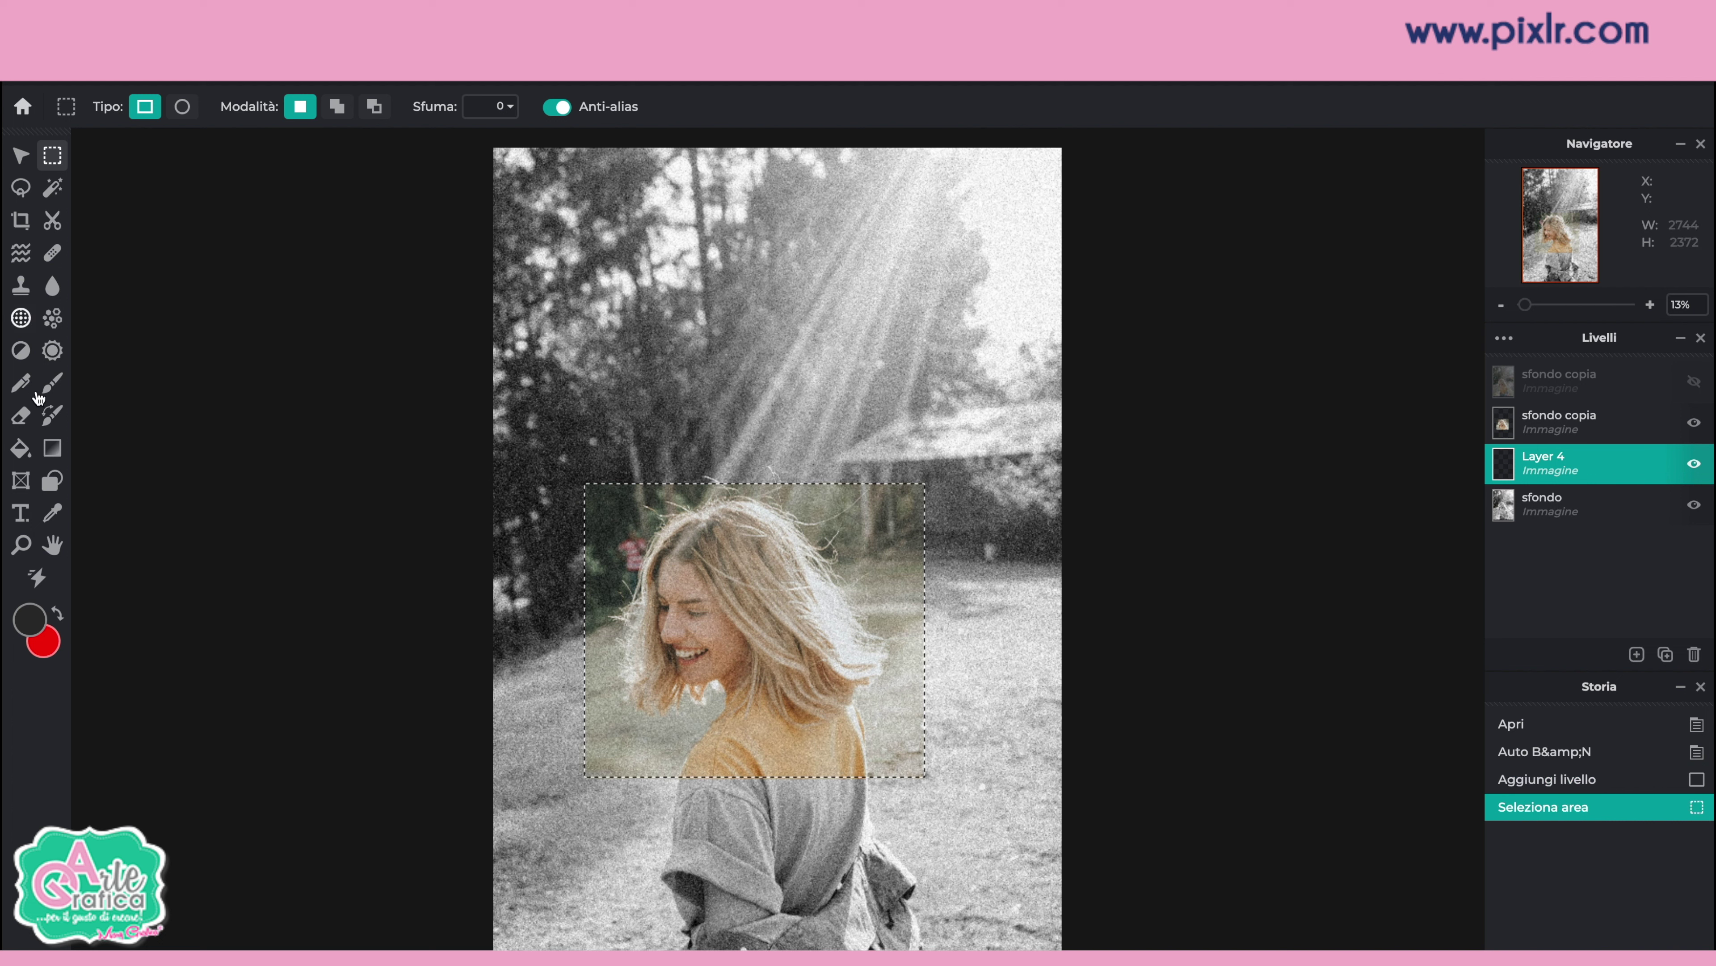
Step: Fill the selection with white #FFFFFF and hide the colour copy layer
left_click(32, 446)
left_click(46, 615)
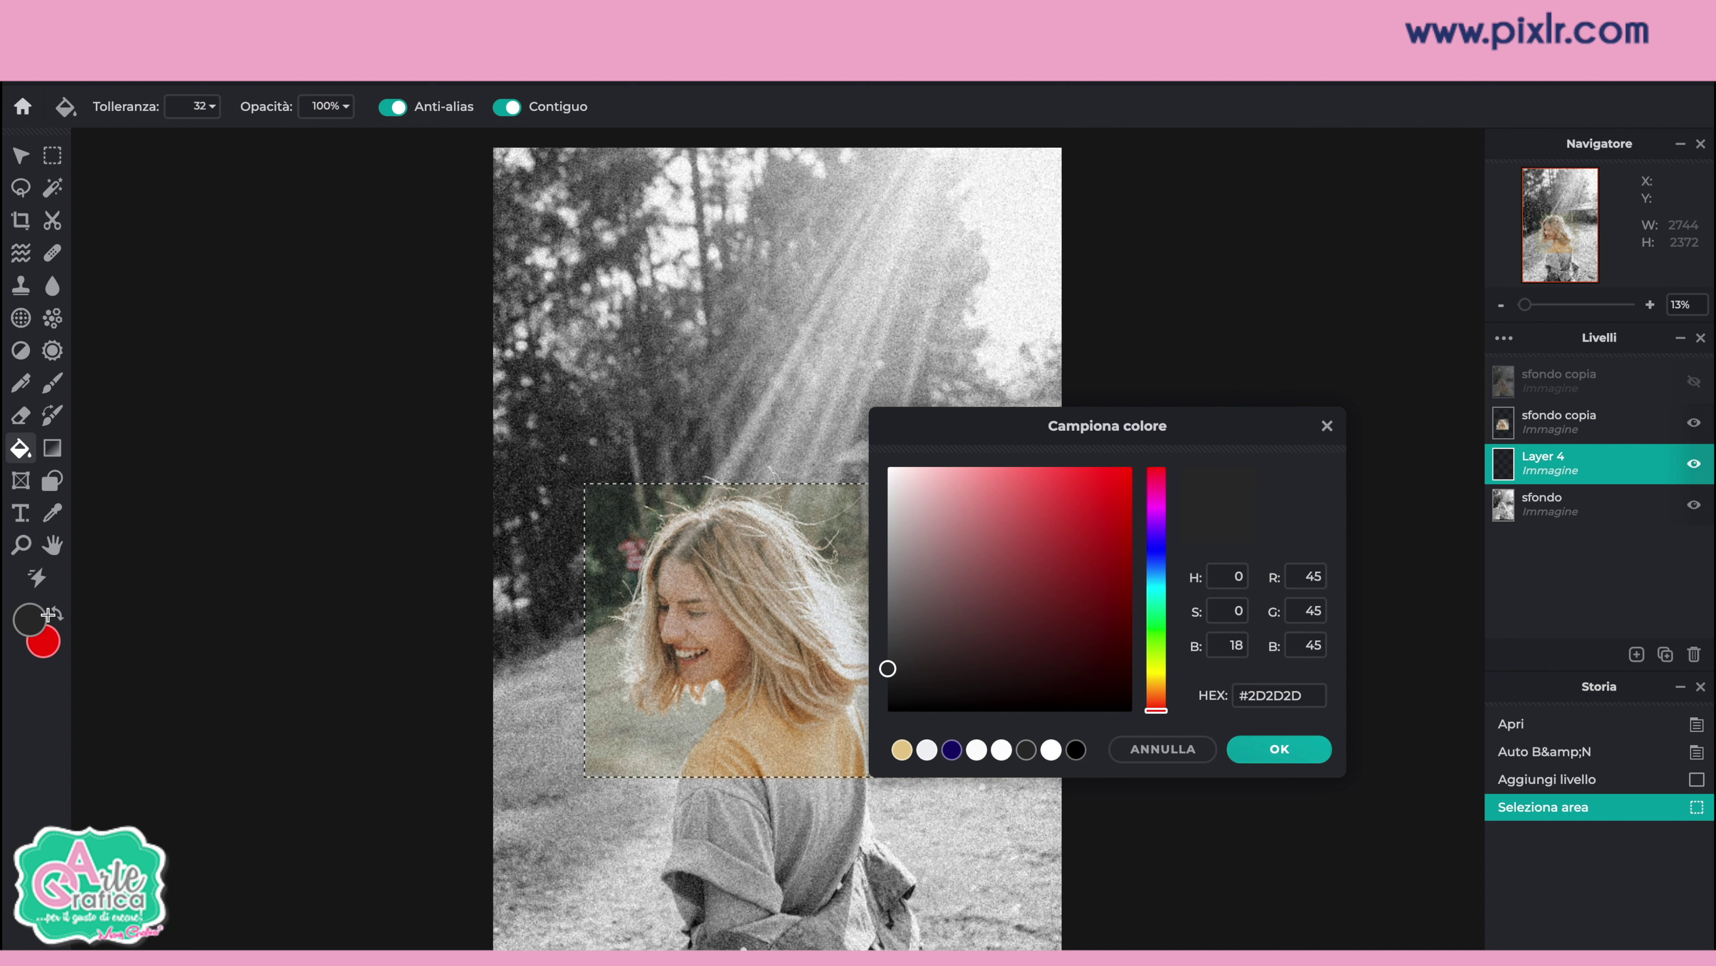
left_click(889, 470)
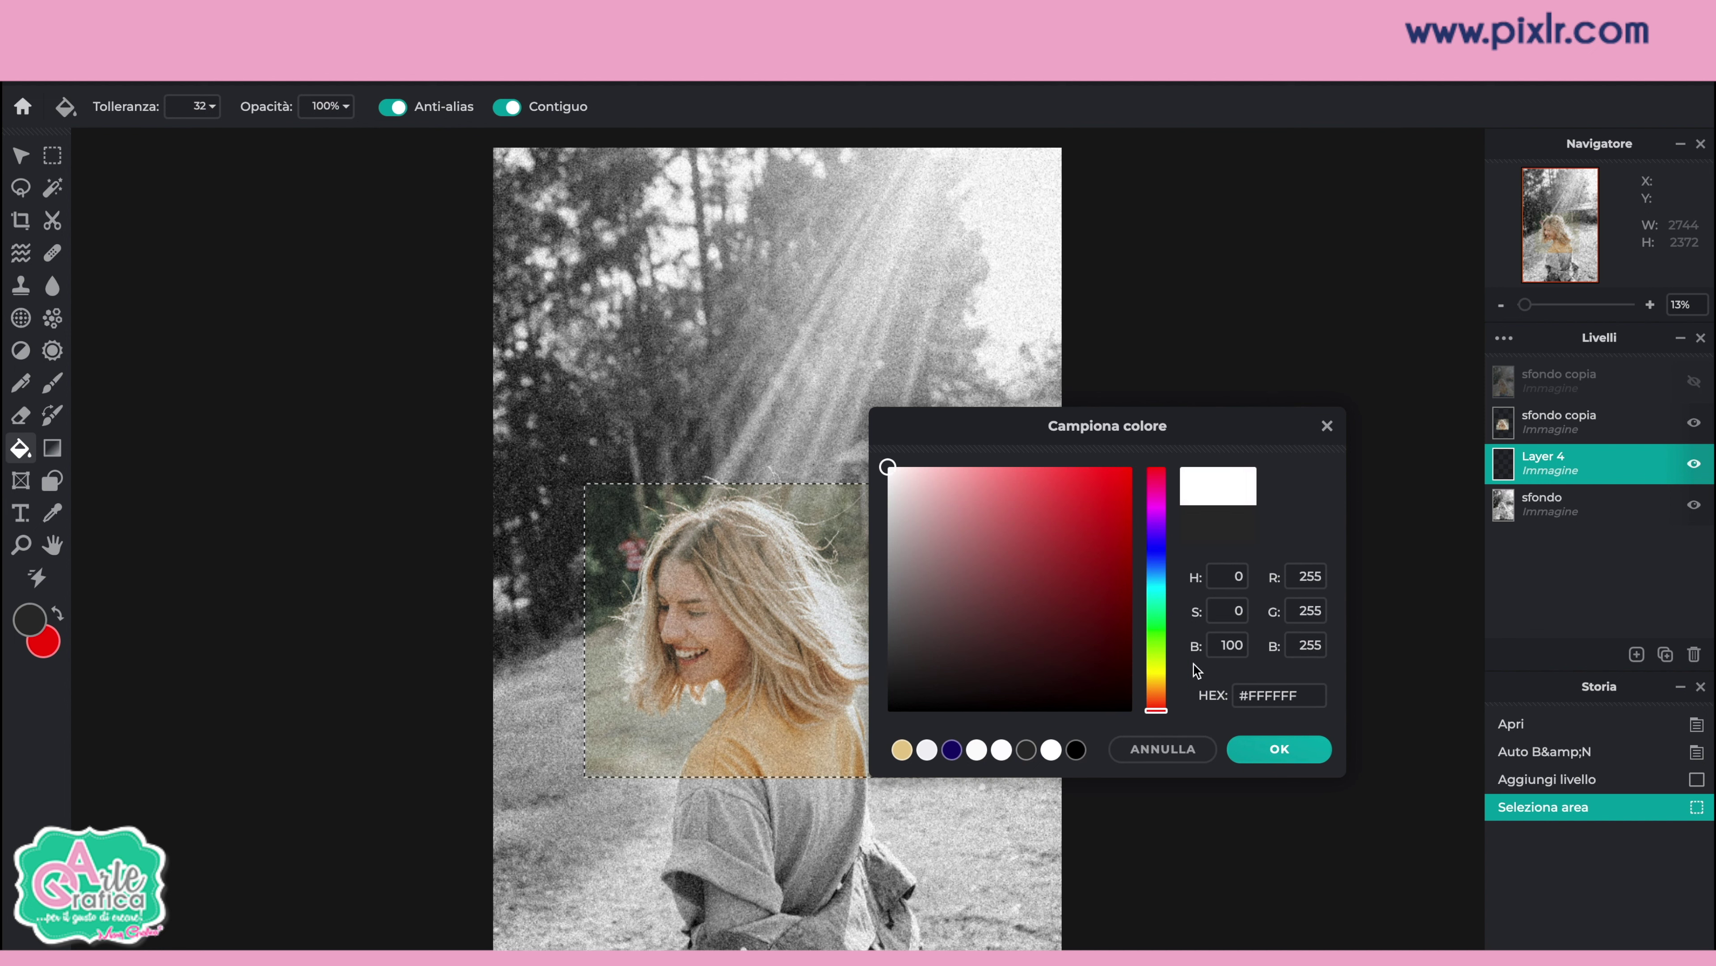
key("Return")
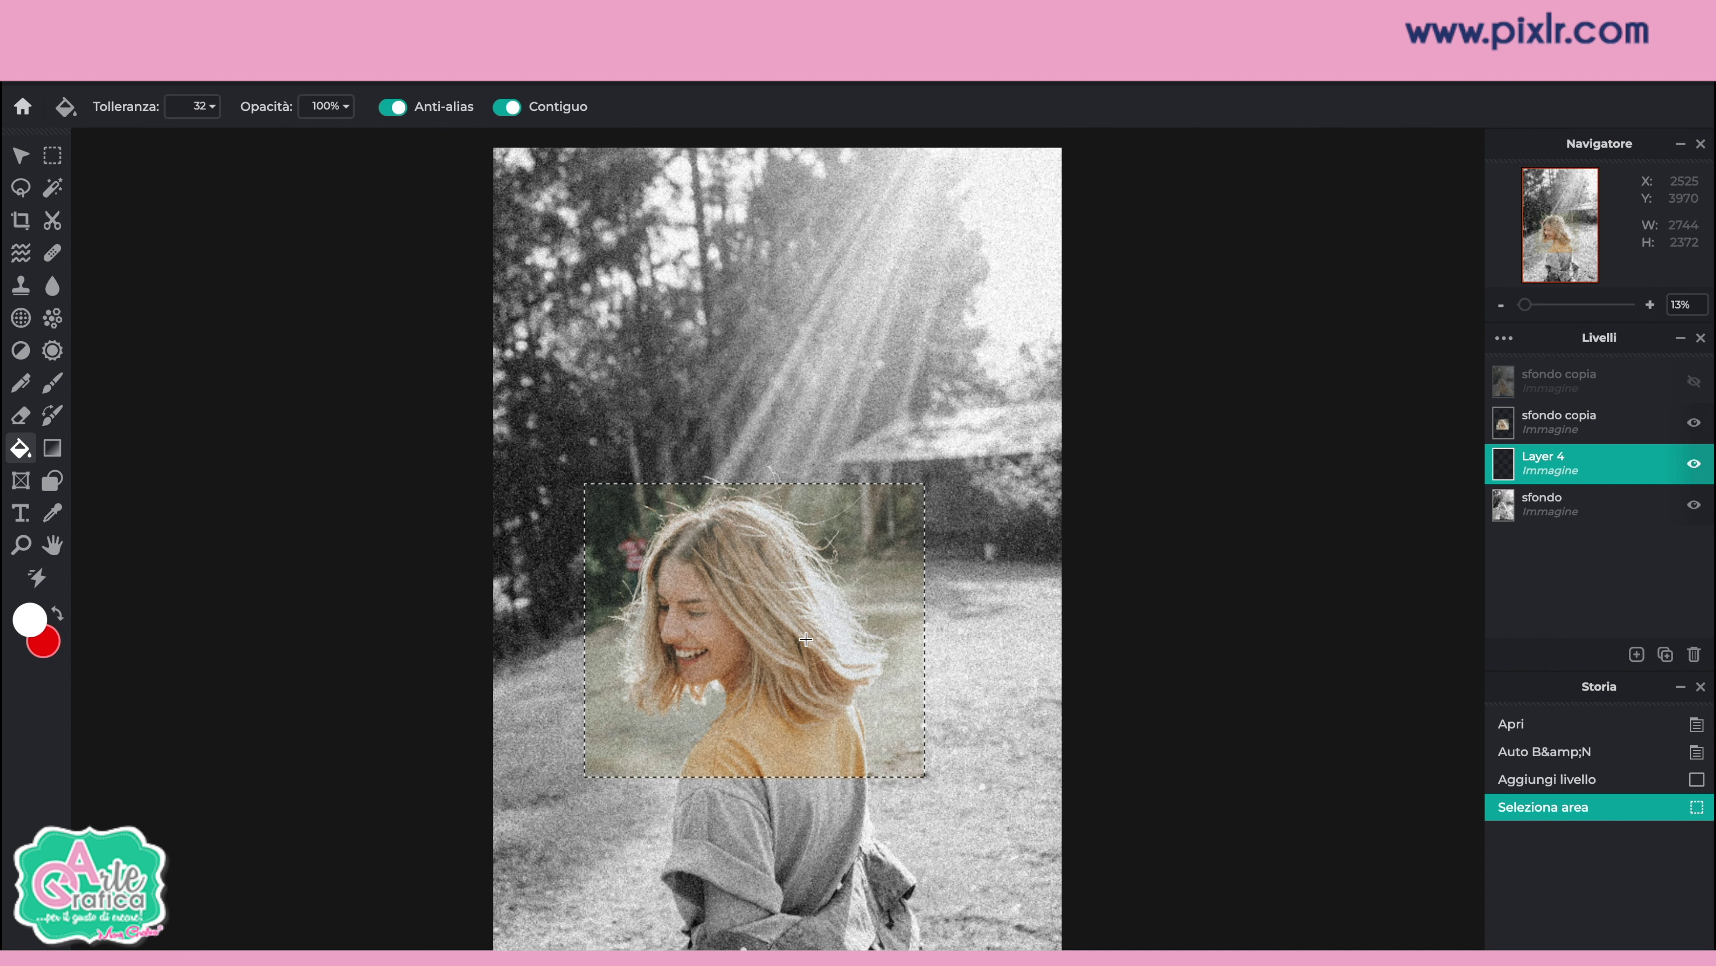
left_click(806, 639)
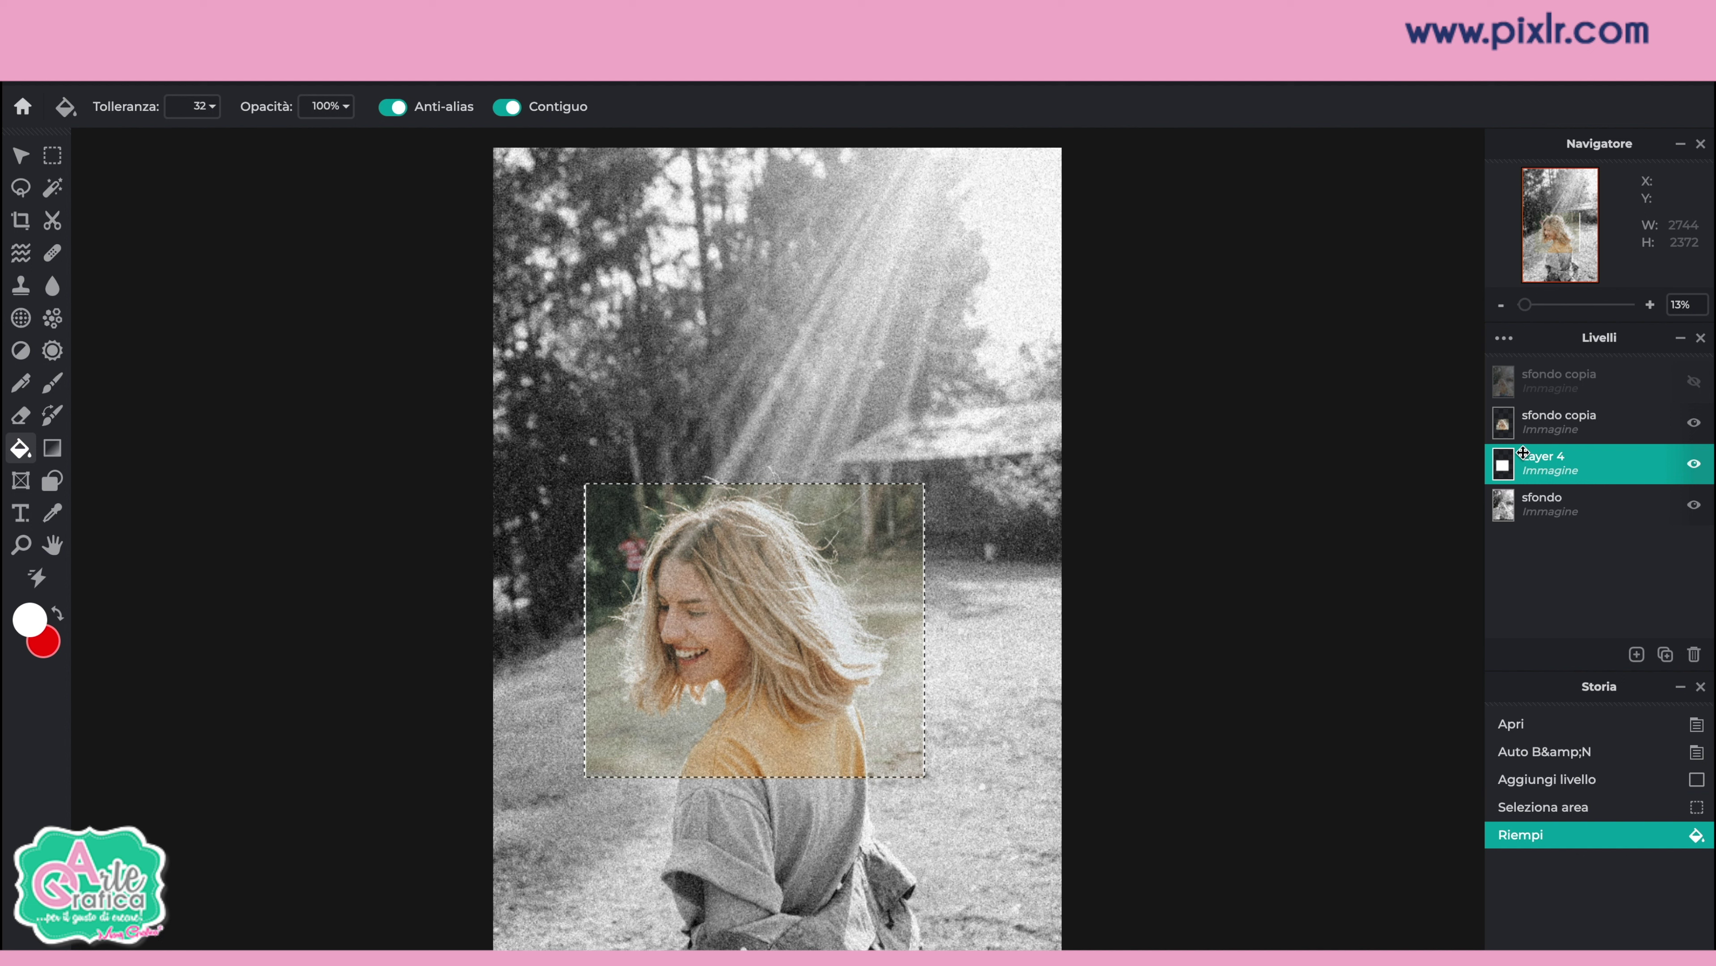
left_click(1694, 424)
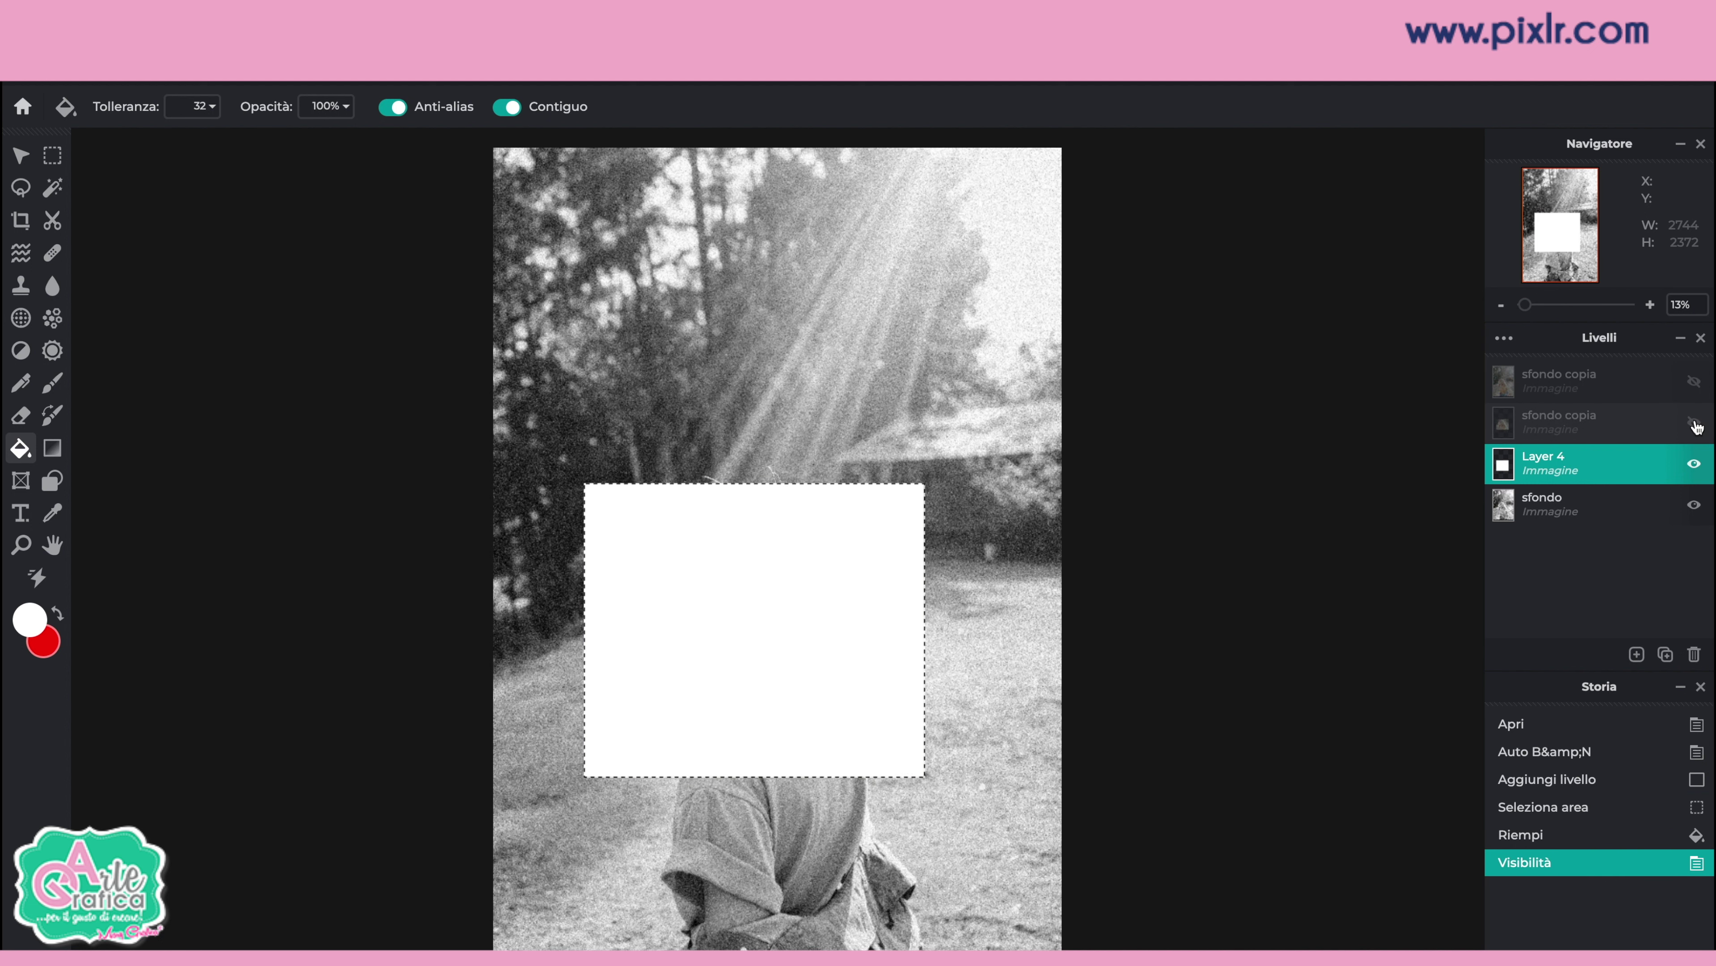
Step: Deselect, enlarge the white rectangle on Layer 4, and show the colour copy again
left_click(52, 154)
left_click(719, 250)
key("v")
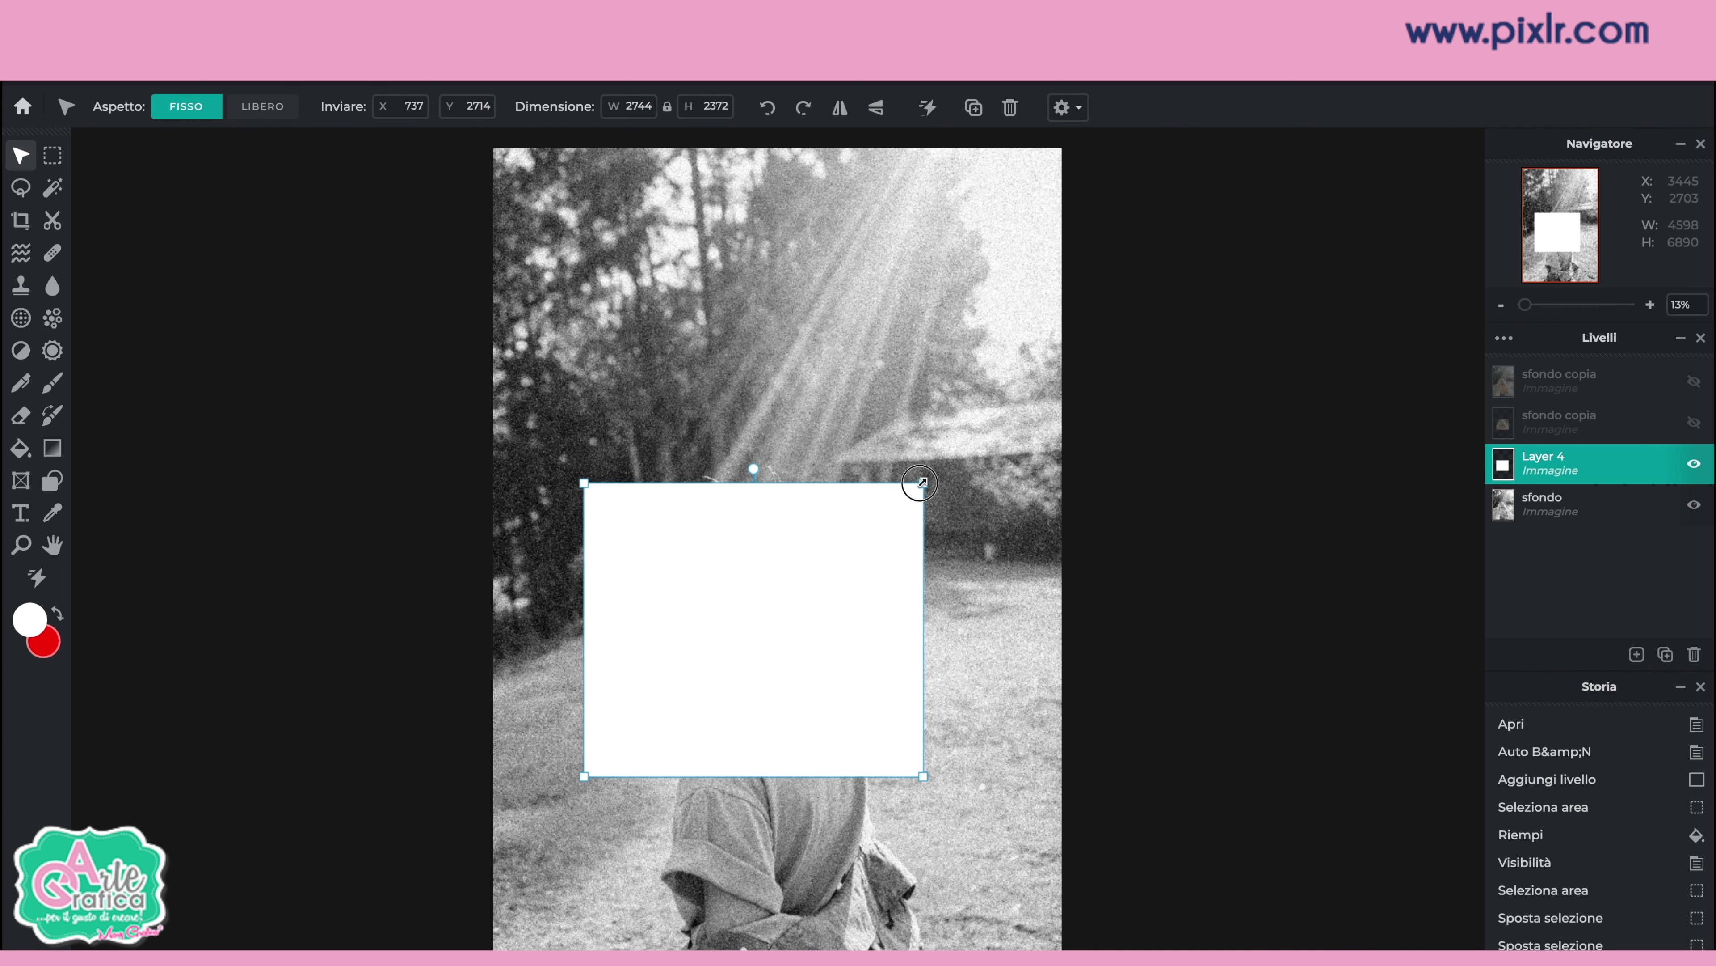
left_click_drag(924, 482, 941, 467)
left_click(1694, 425)
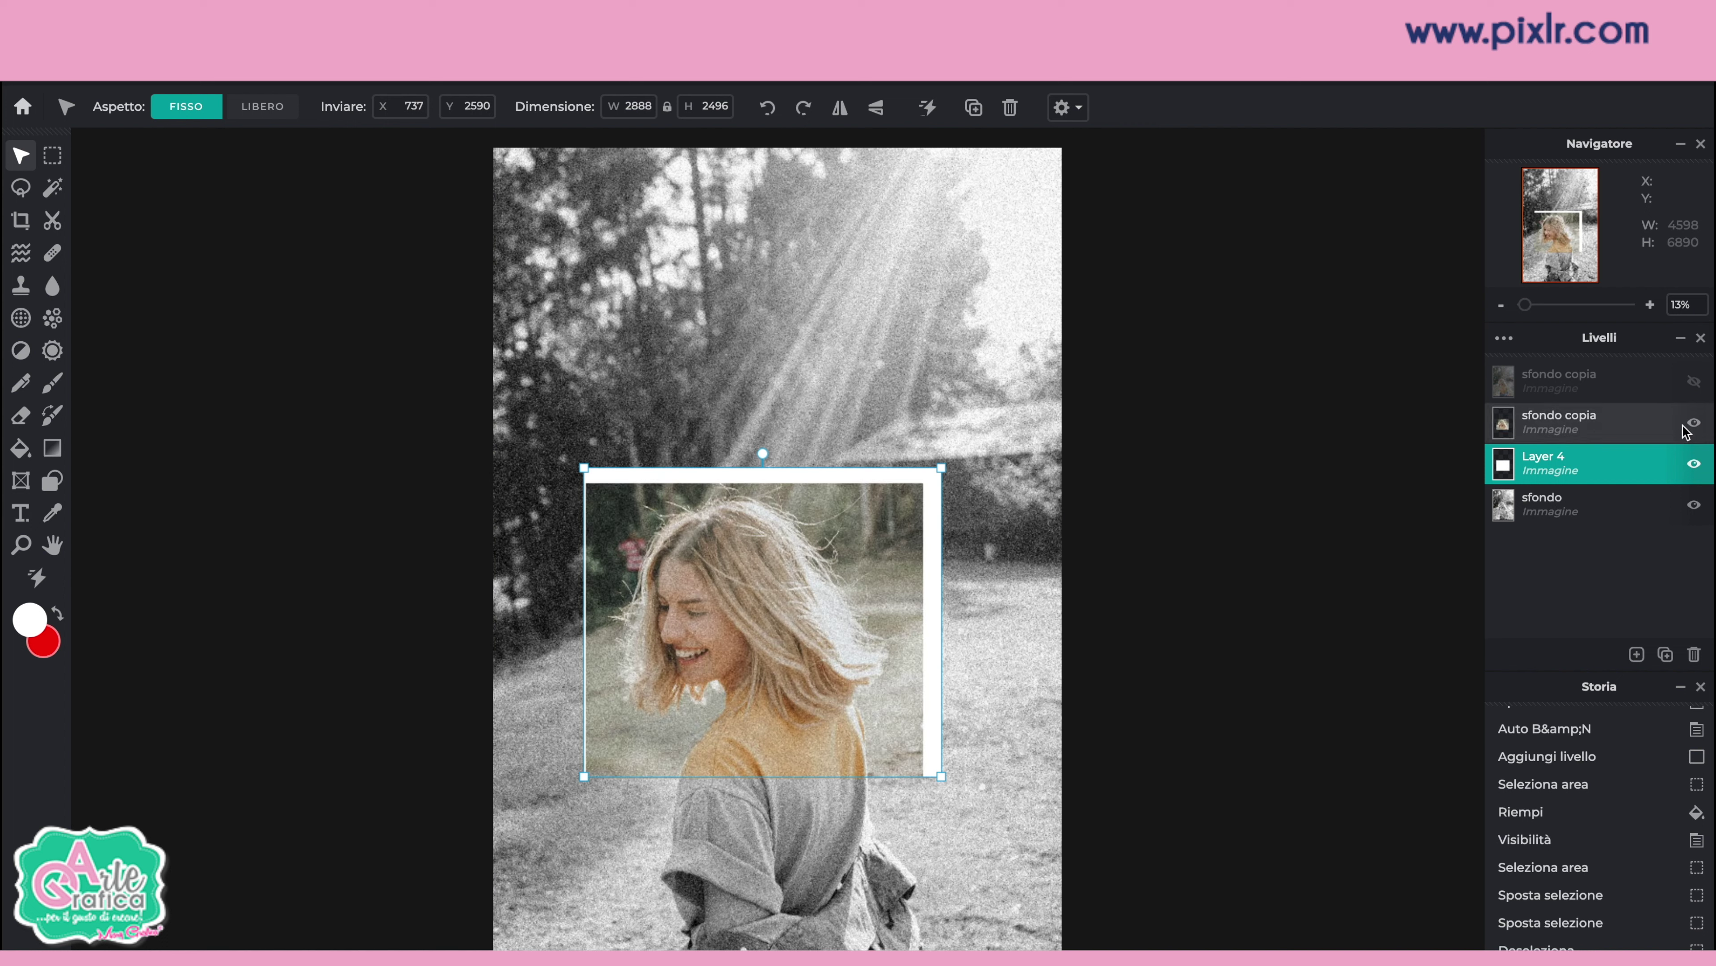
Step: Reposition the white frame around the face and tilt it slightly counter-clockwise
left_click_drag(933, 489, 920, 495)
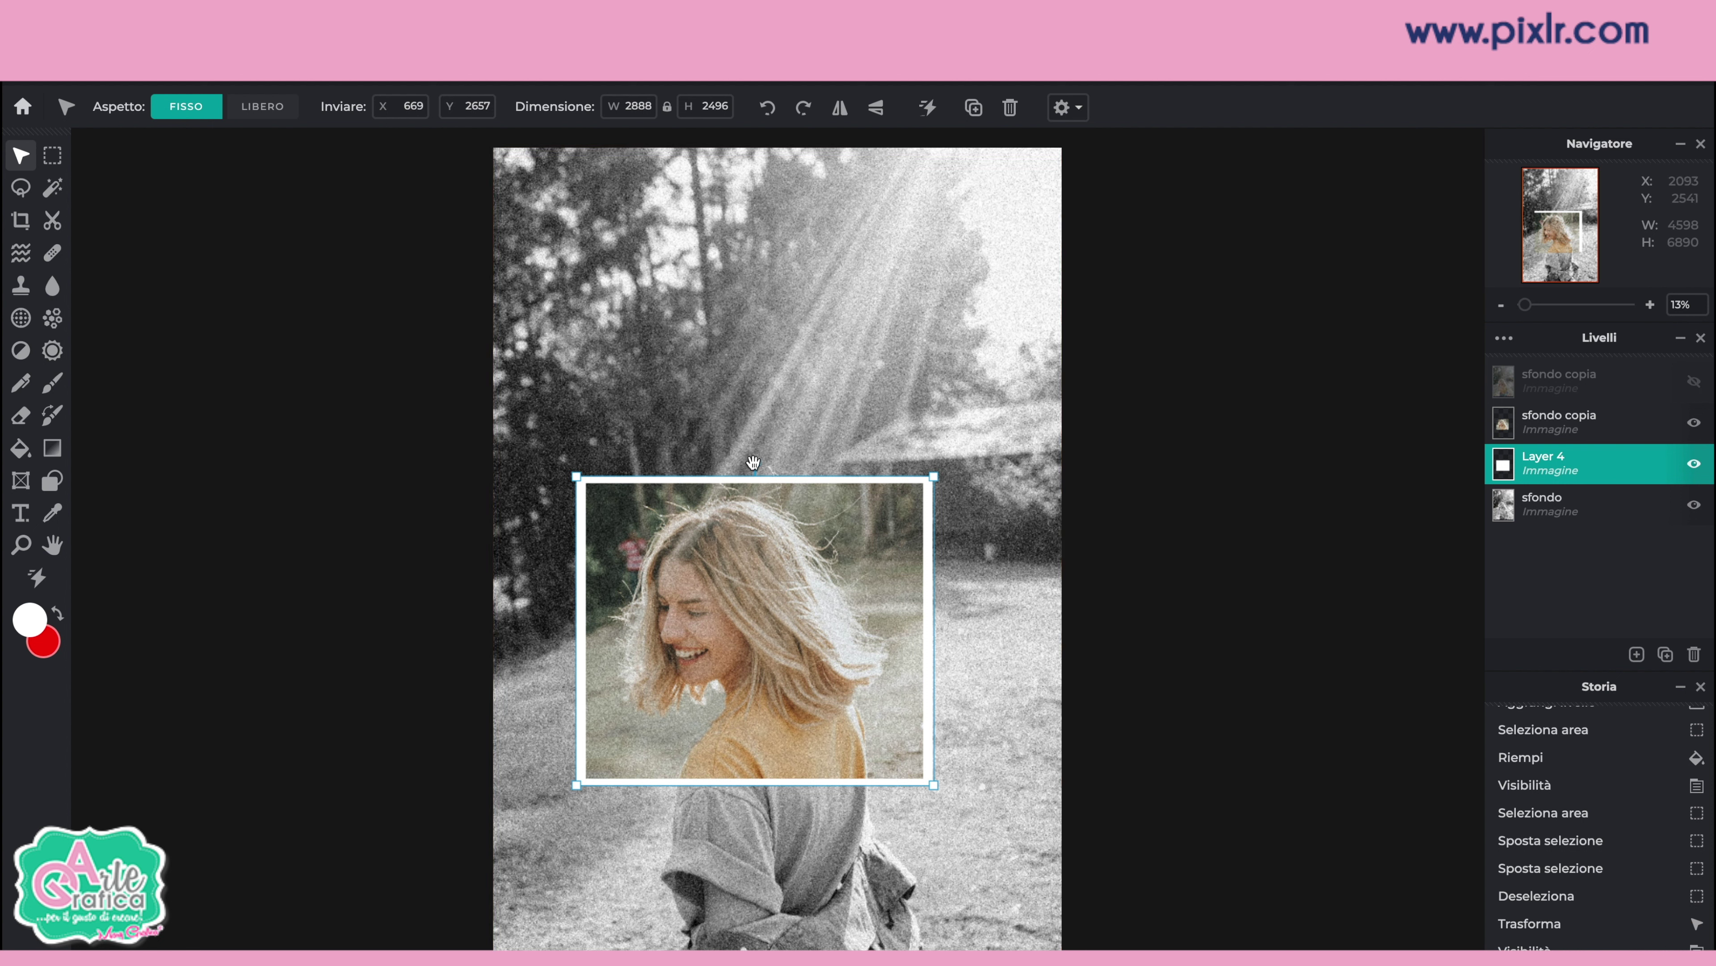
mouse_move(934, 477)
left_mouse_down()
mouse_move(949, 451)
mouse_move(935, 529)
left_mouse_up()
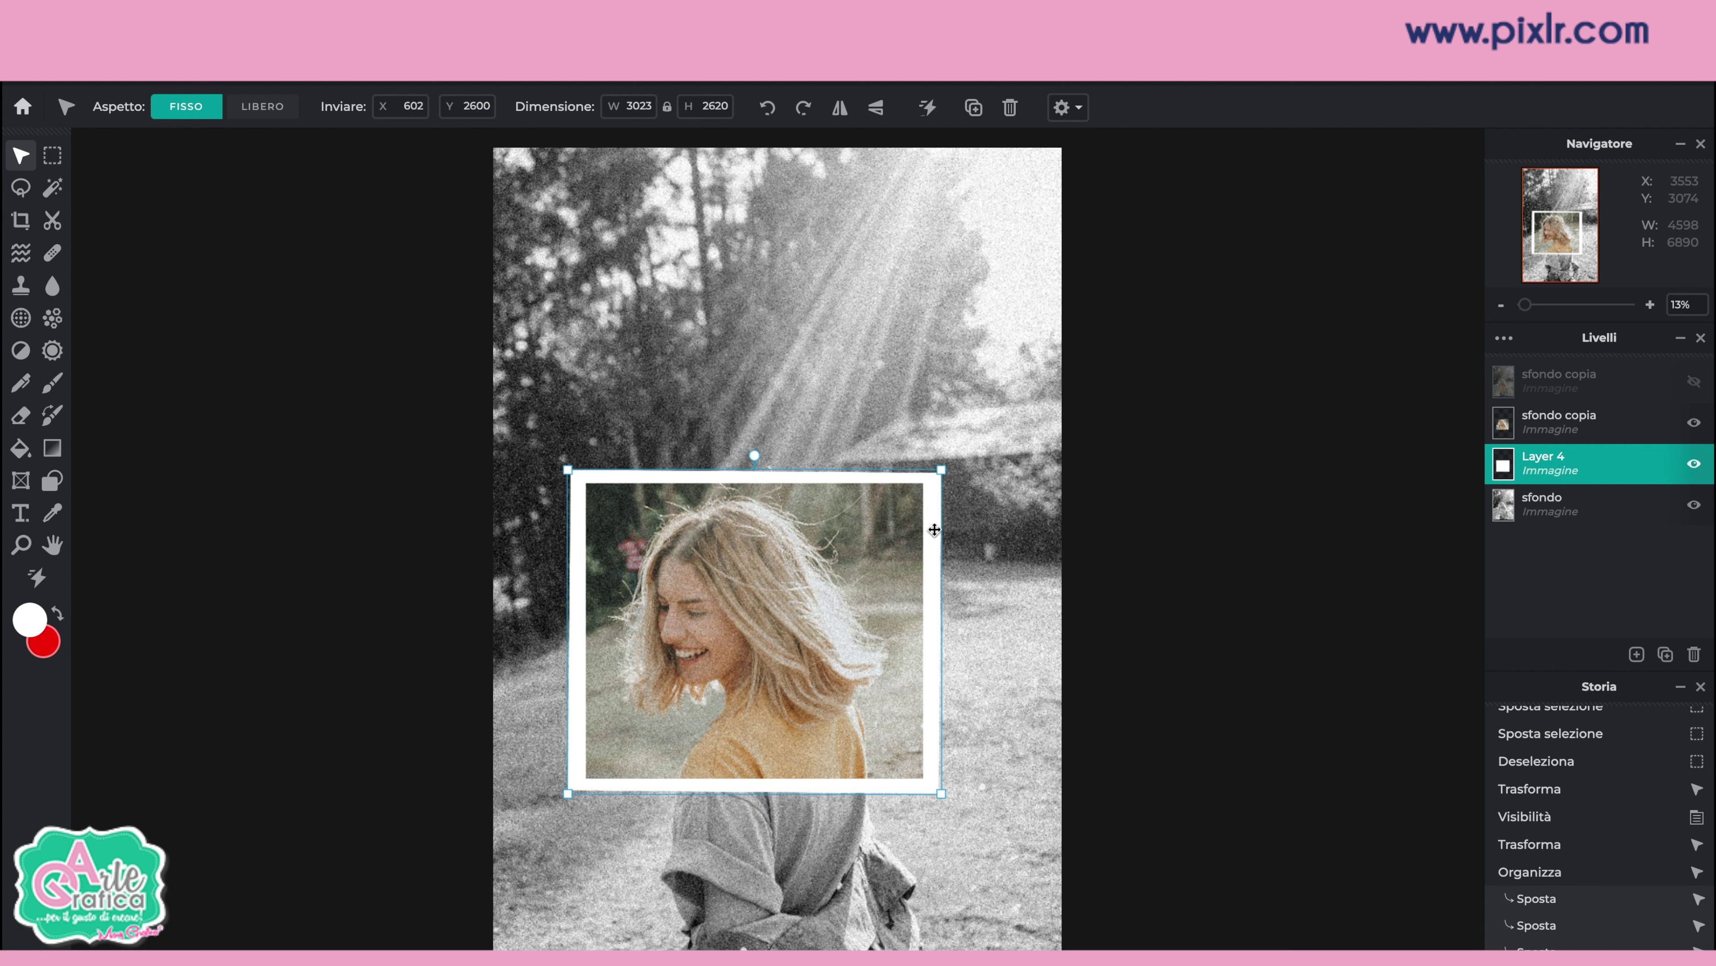
left_click_drag(934, 529, 933, 527)
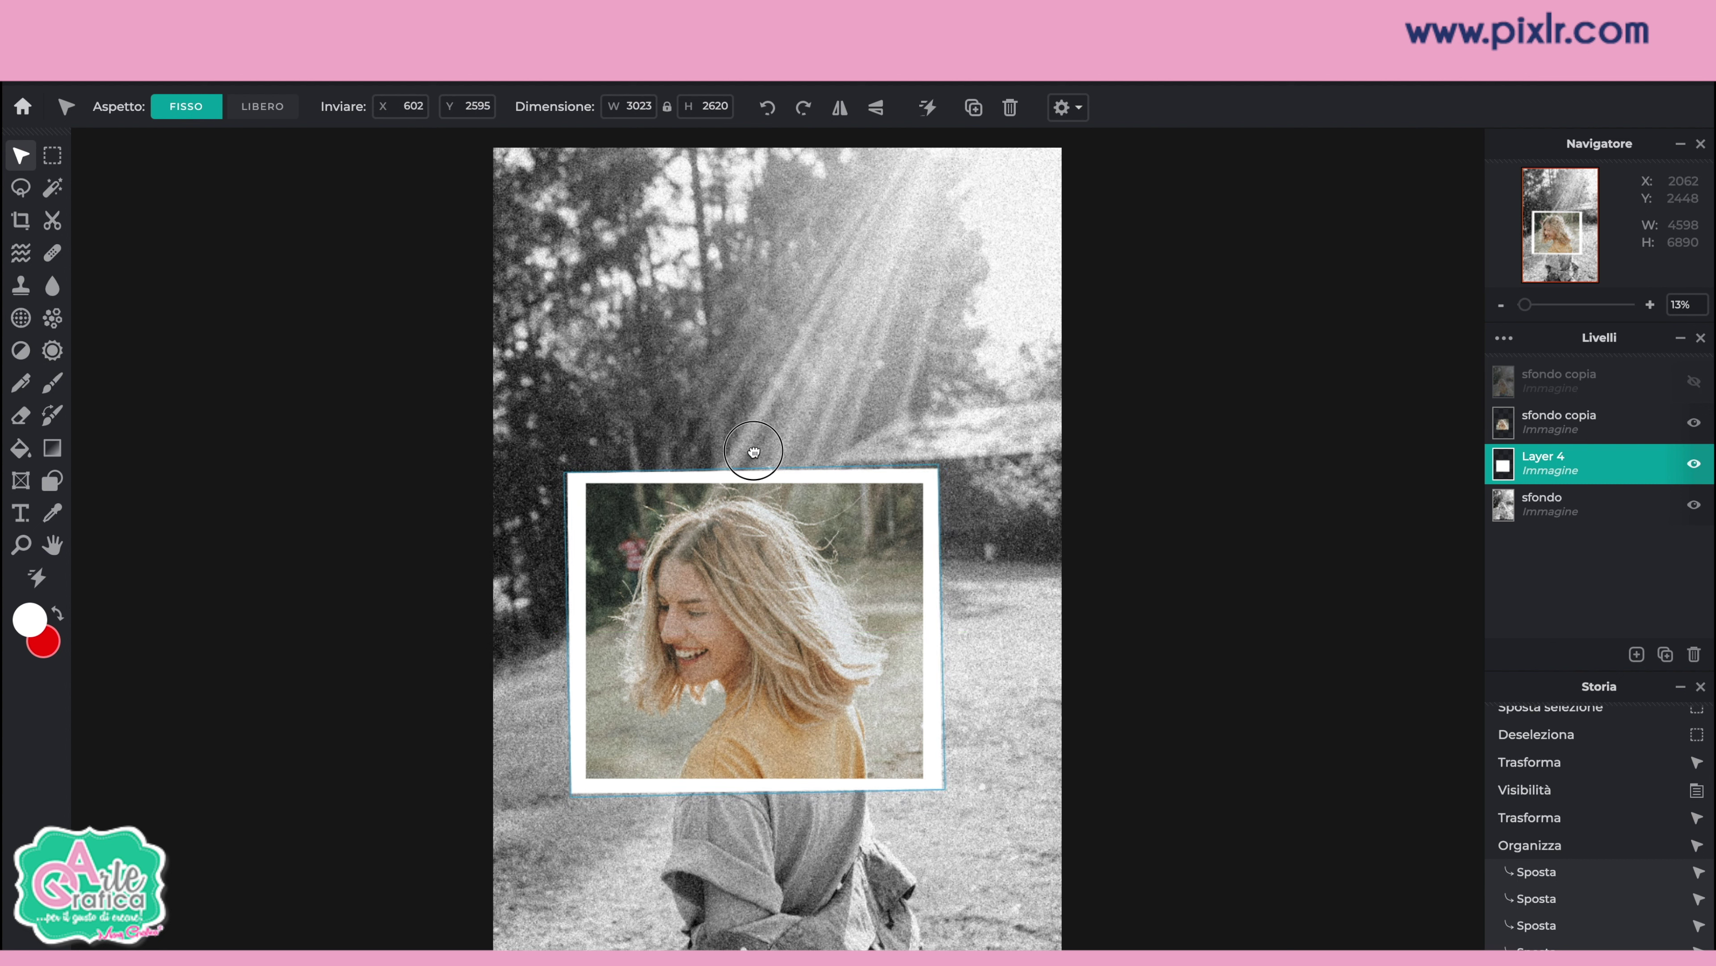
left_click_drag(752, 452, 737, 453)
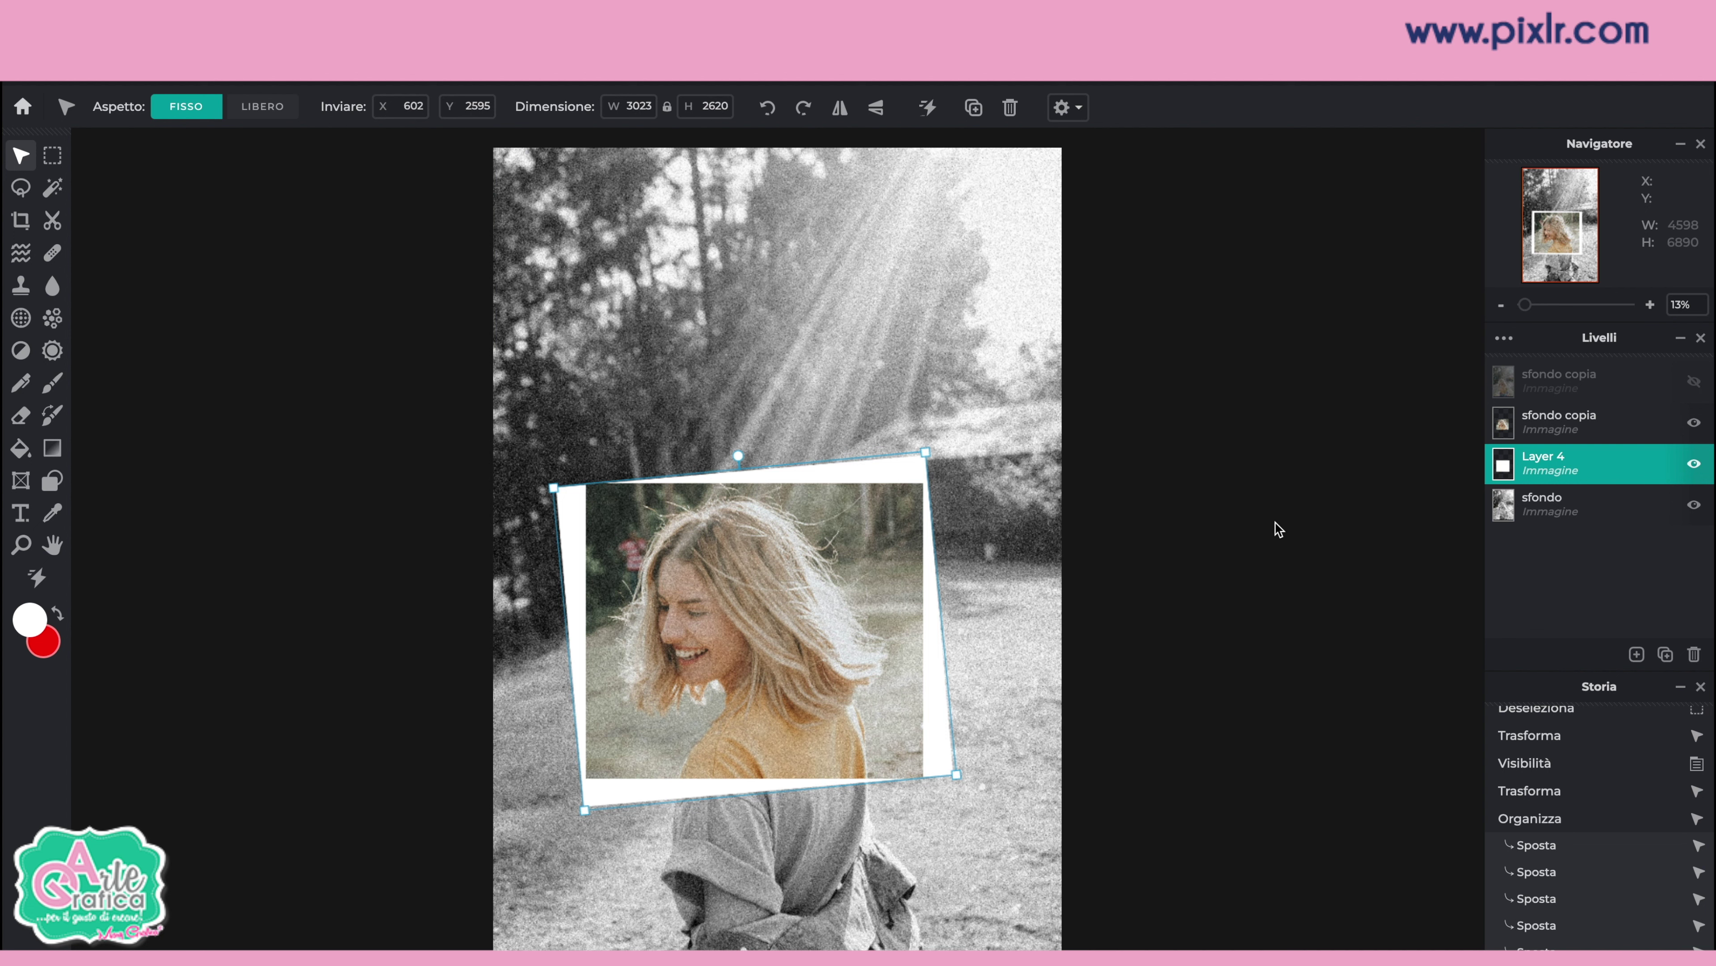
left_click(1289, 409)
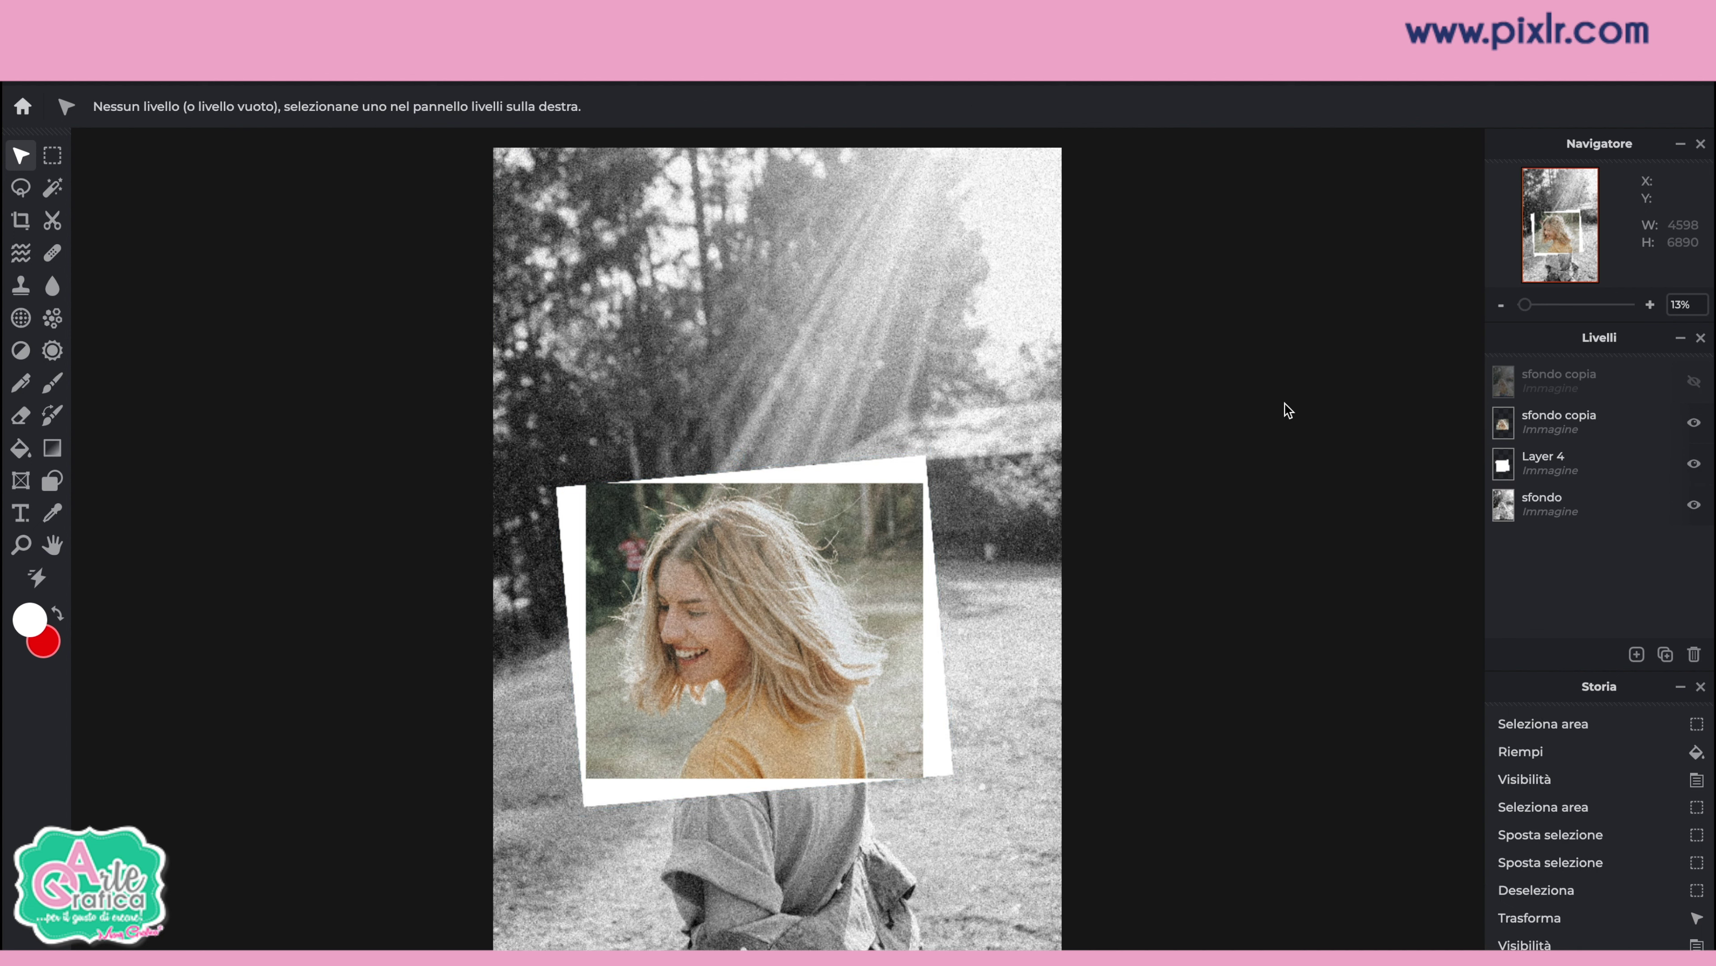
Step: Show the full-colour sfondo copia layer, move it to the stack bottom, and select Layer 4
left_click(1507, 383)
left_click(1695, 383)
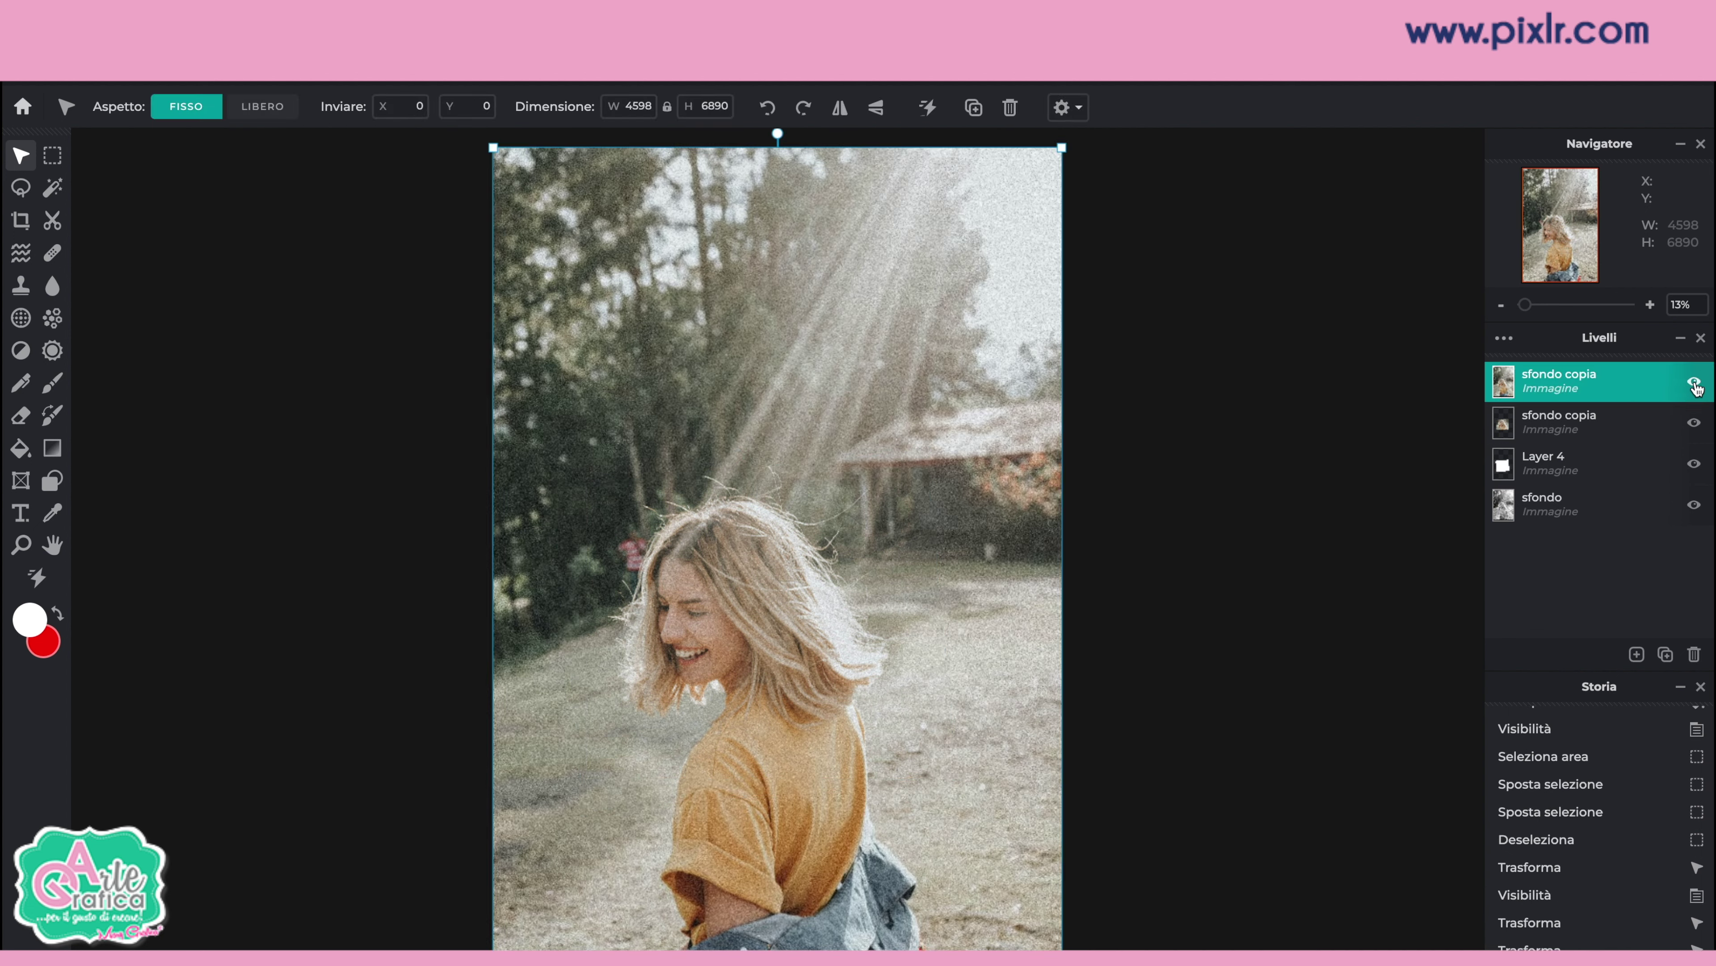
left_click_drag(1638, 386, 1655, 515)
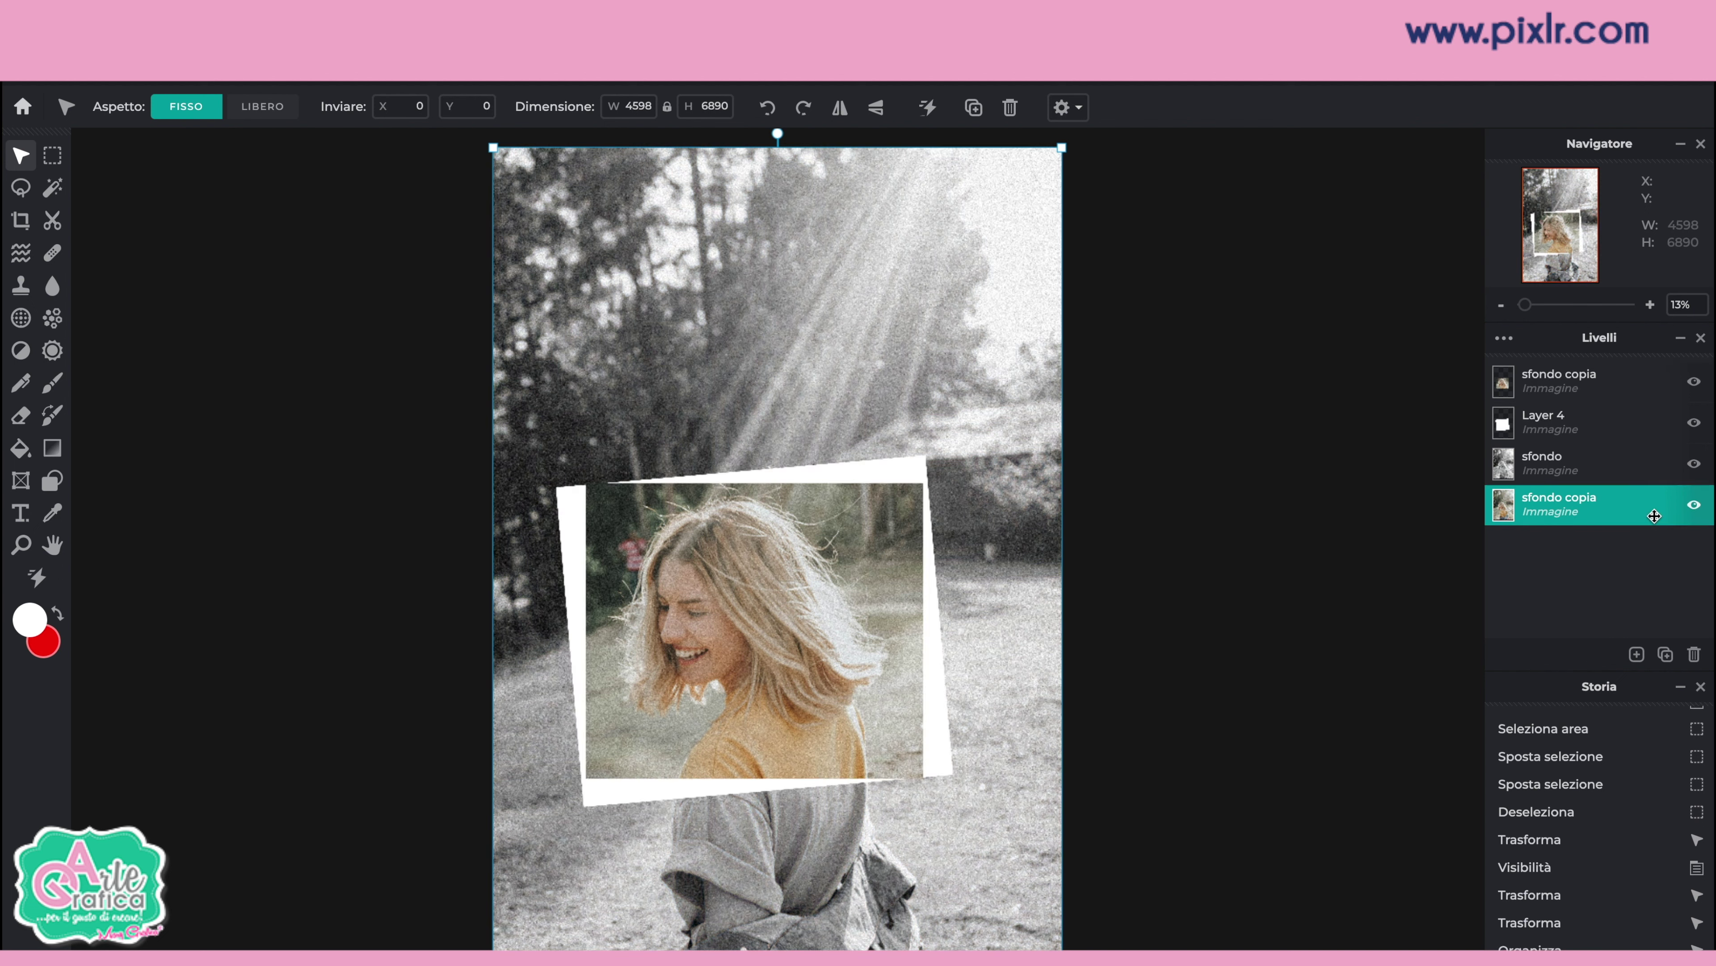
left_click(1253, 467)
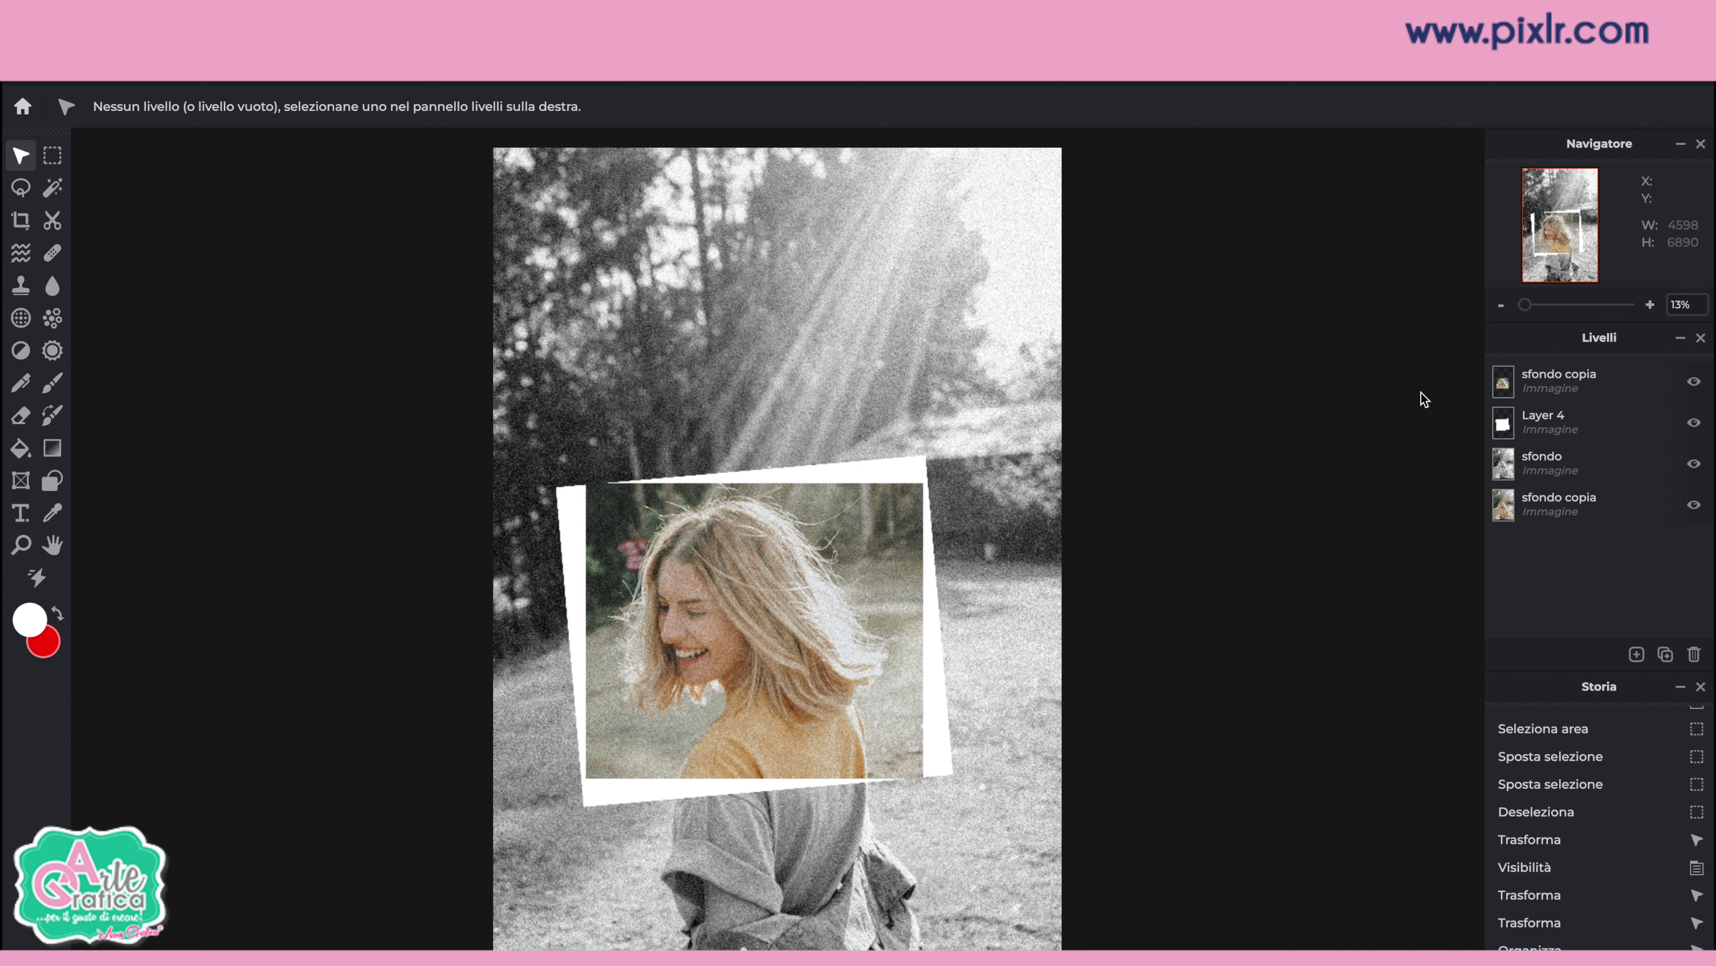
left_click(1547, 422)
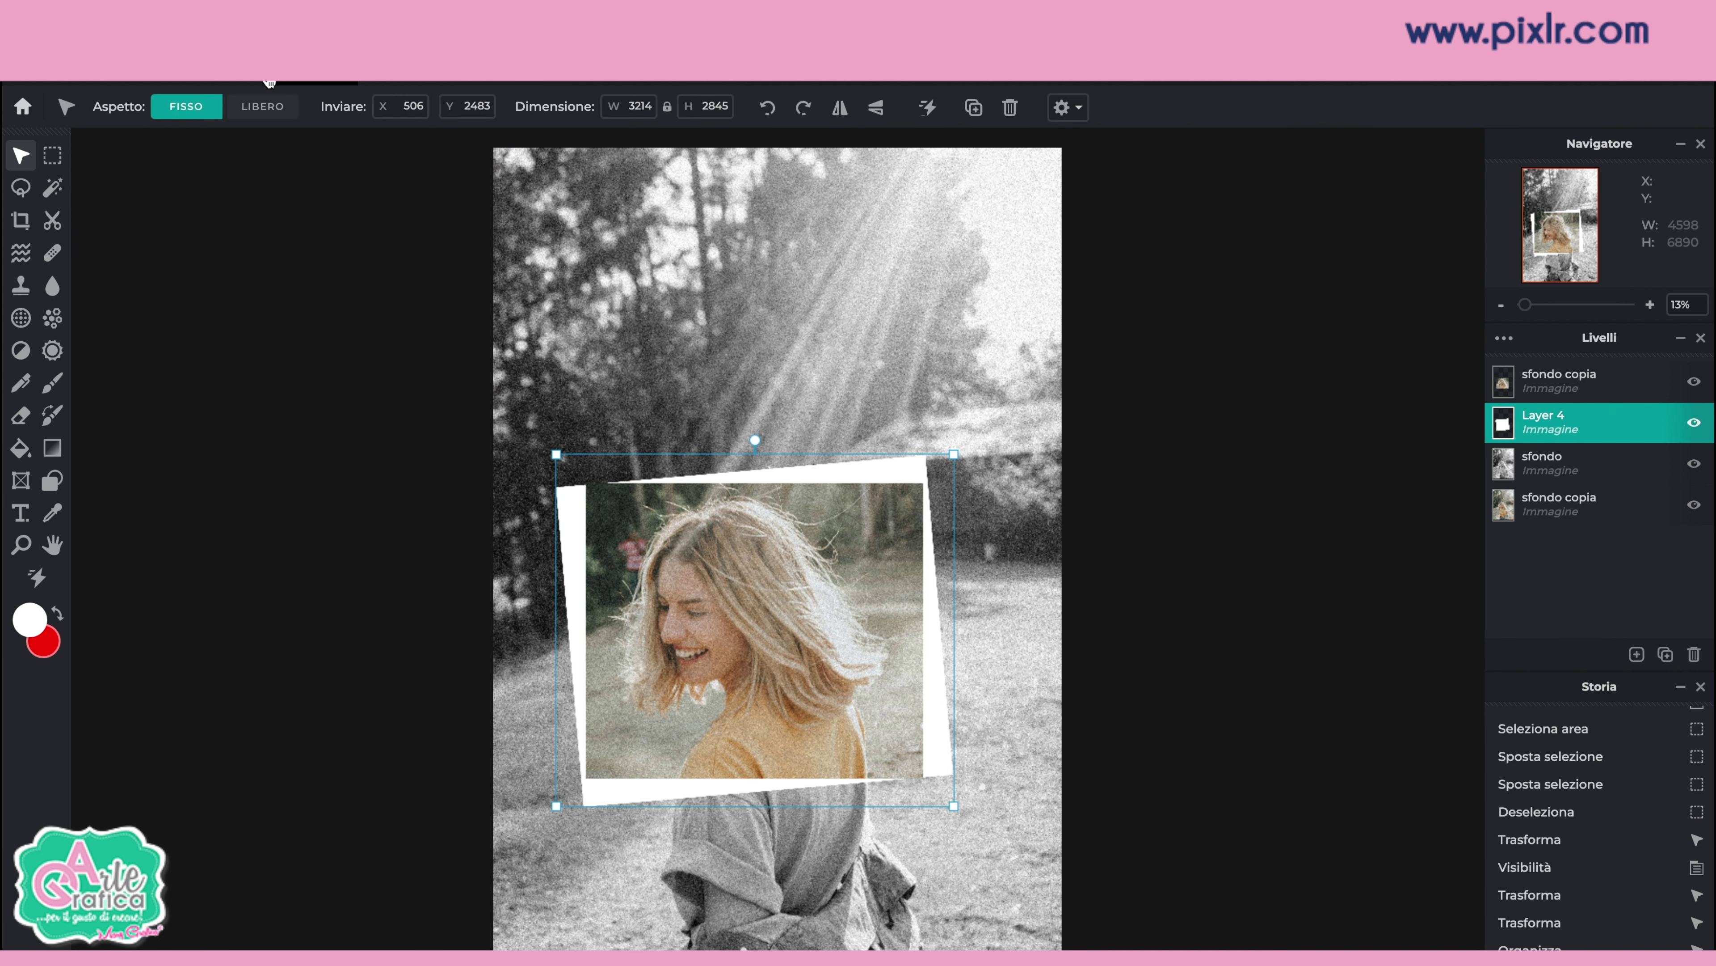
left_click(21, 252)
Step: With a Liquify brush of about 306, warp the frame's top and side edges ragged
left_click(511, 118)
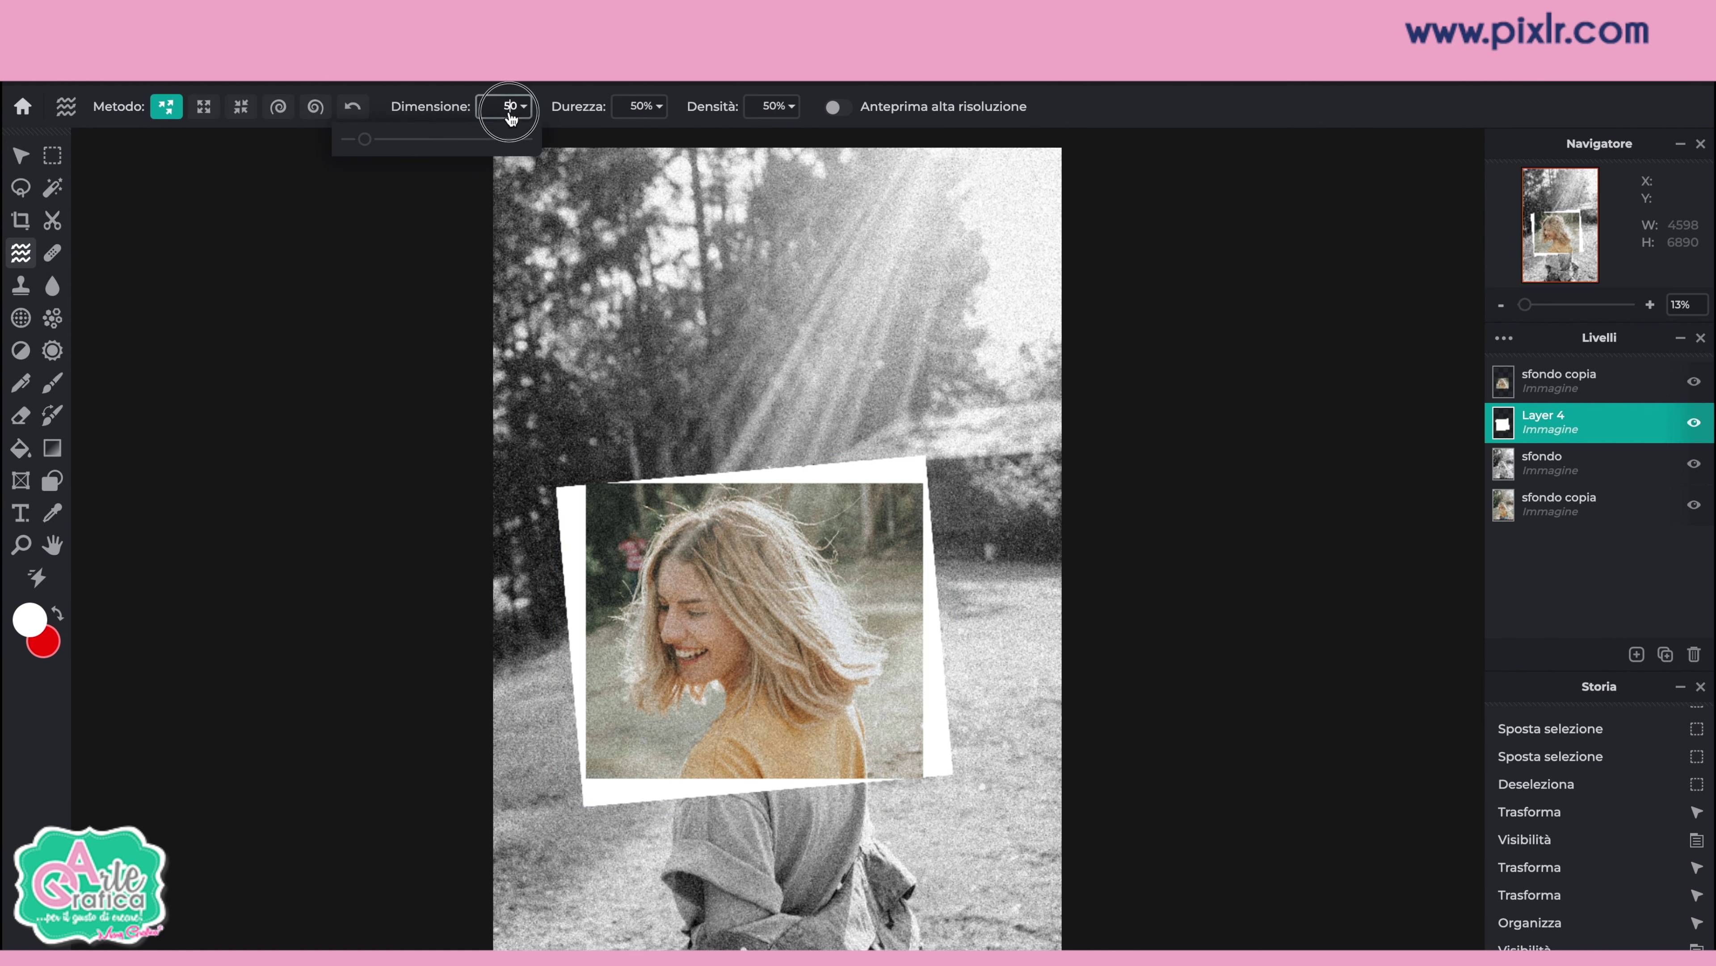
left_click_drag(368, 139, 455, 138)
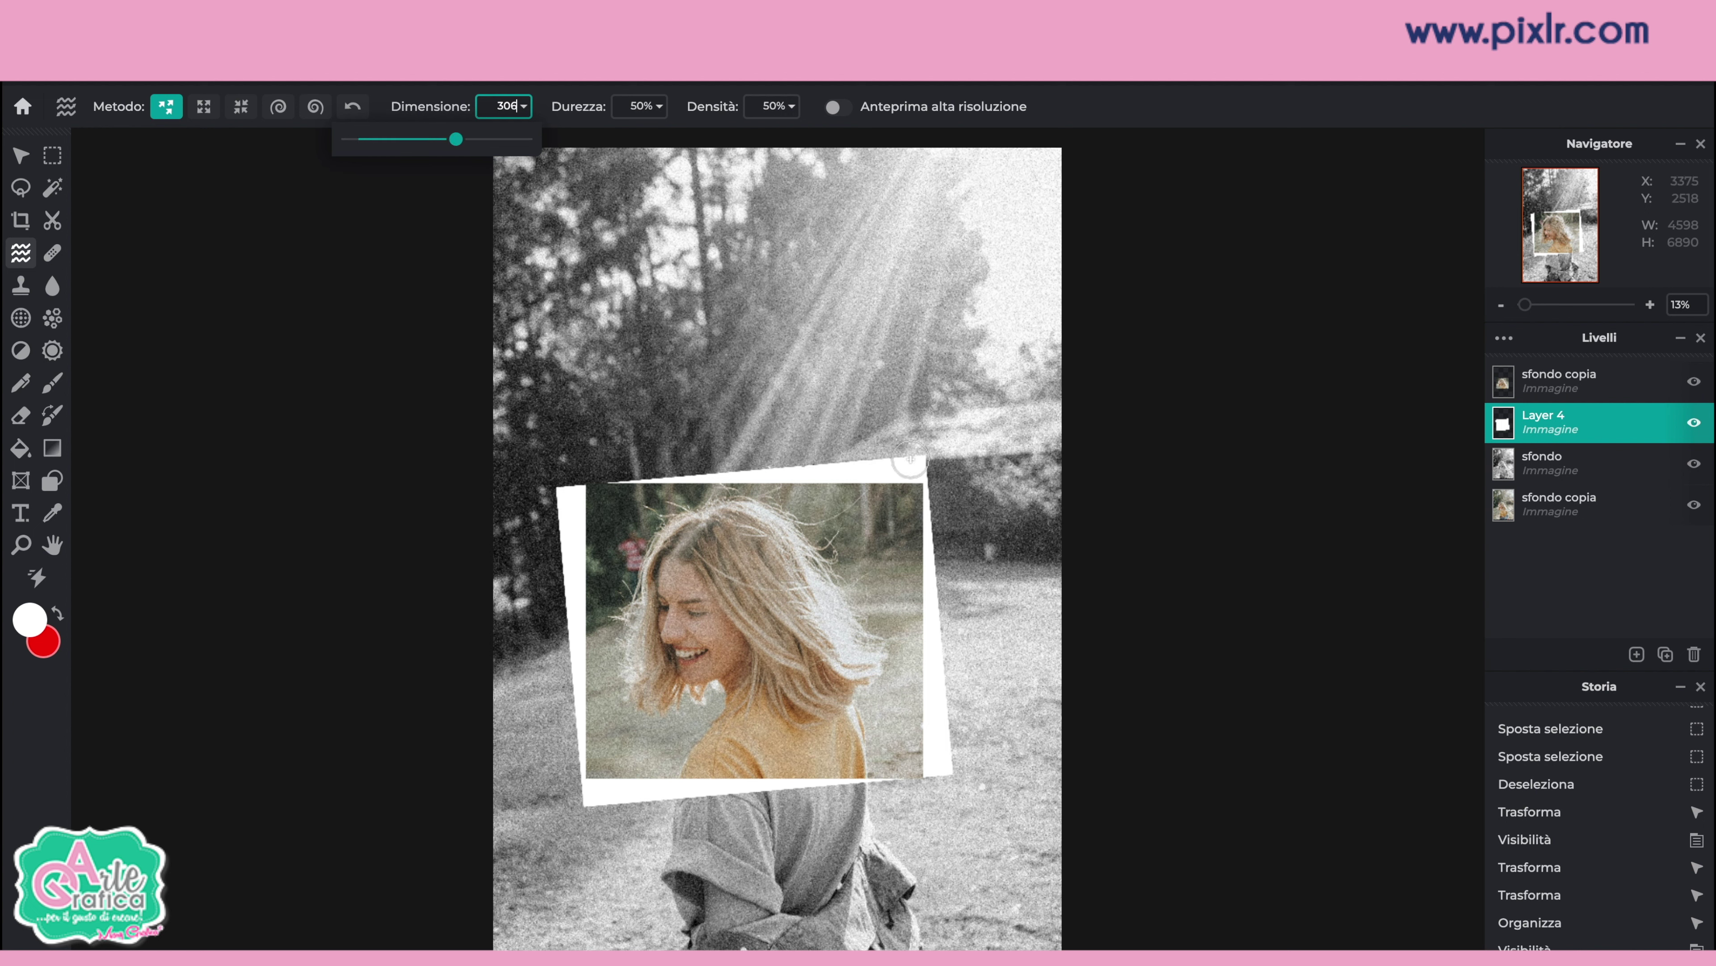
mouse_move(886, 455)
left_mouse_down()
mouse_move(545, 510)
mouse_move(556, 738)
mouse_move(609, 774)
mouse_move(536, 855)
left_mouse_up()
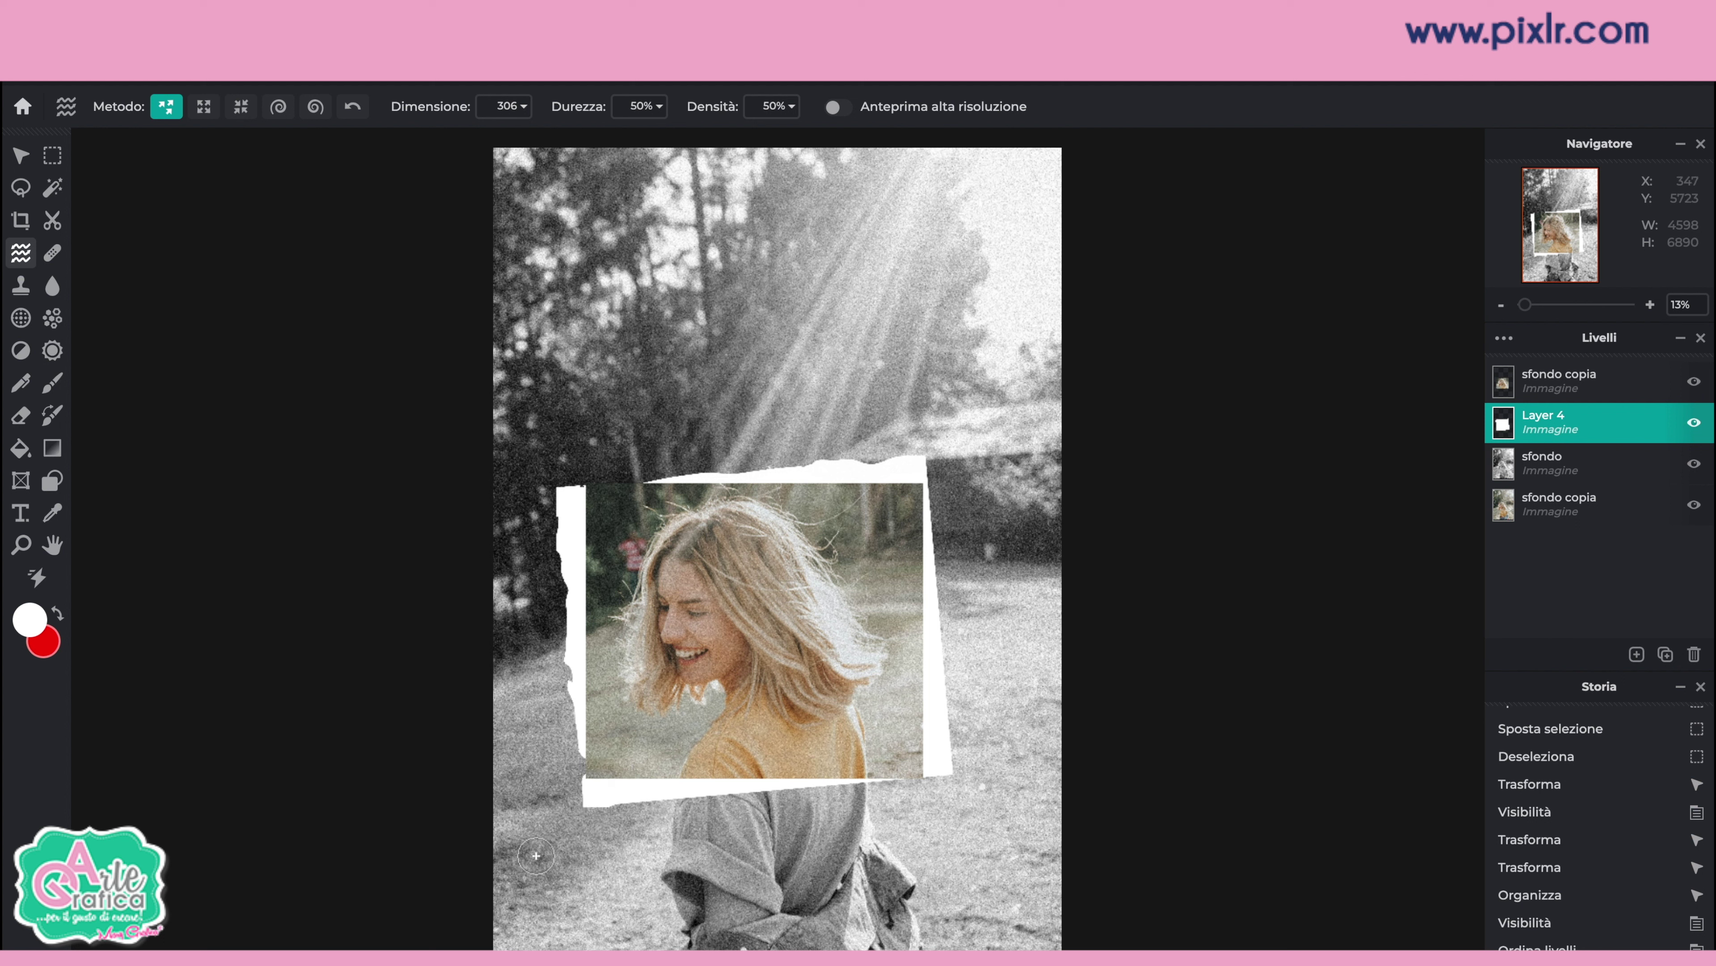
left_click_drag(945, 759, 925, 744)
left_click_drag(946, 669, 885, 666)
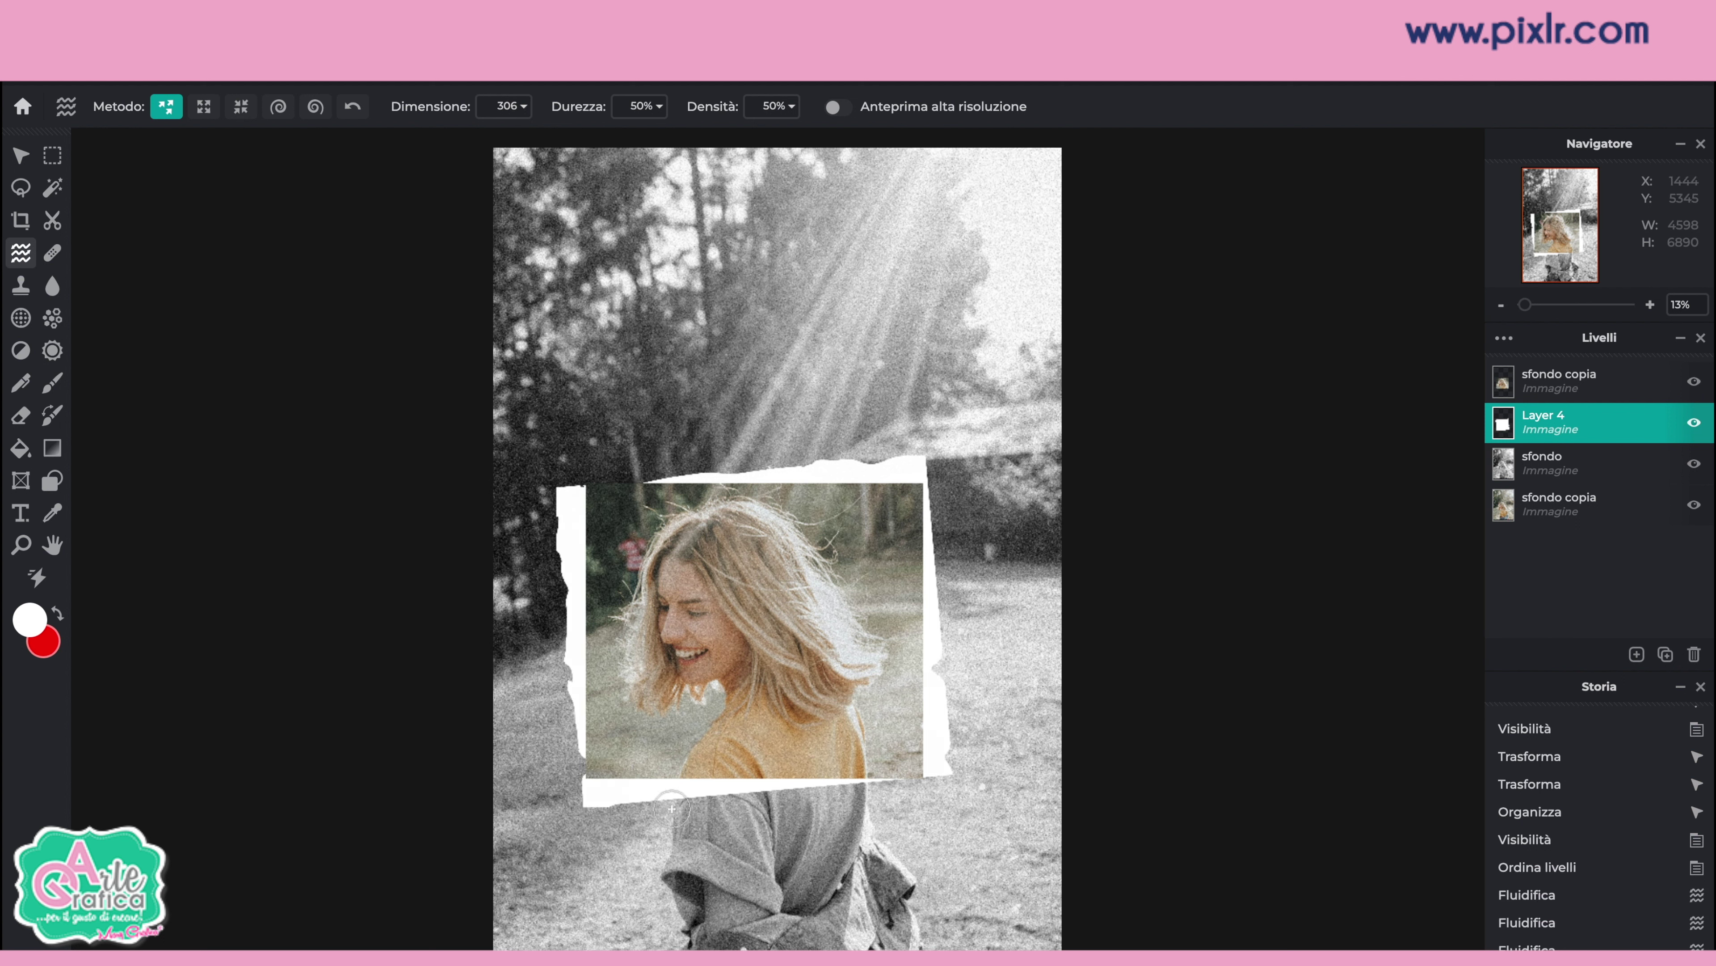
left_click_drag(651, 781, 752, 825)
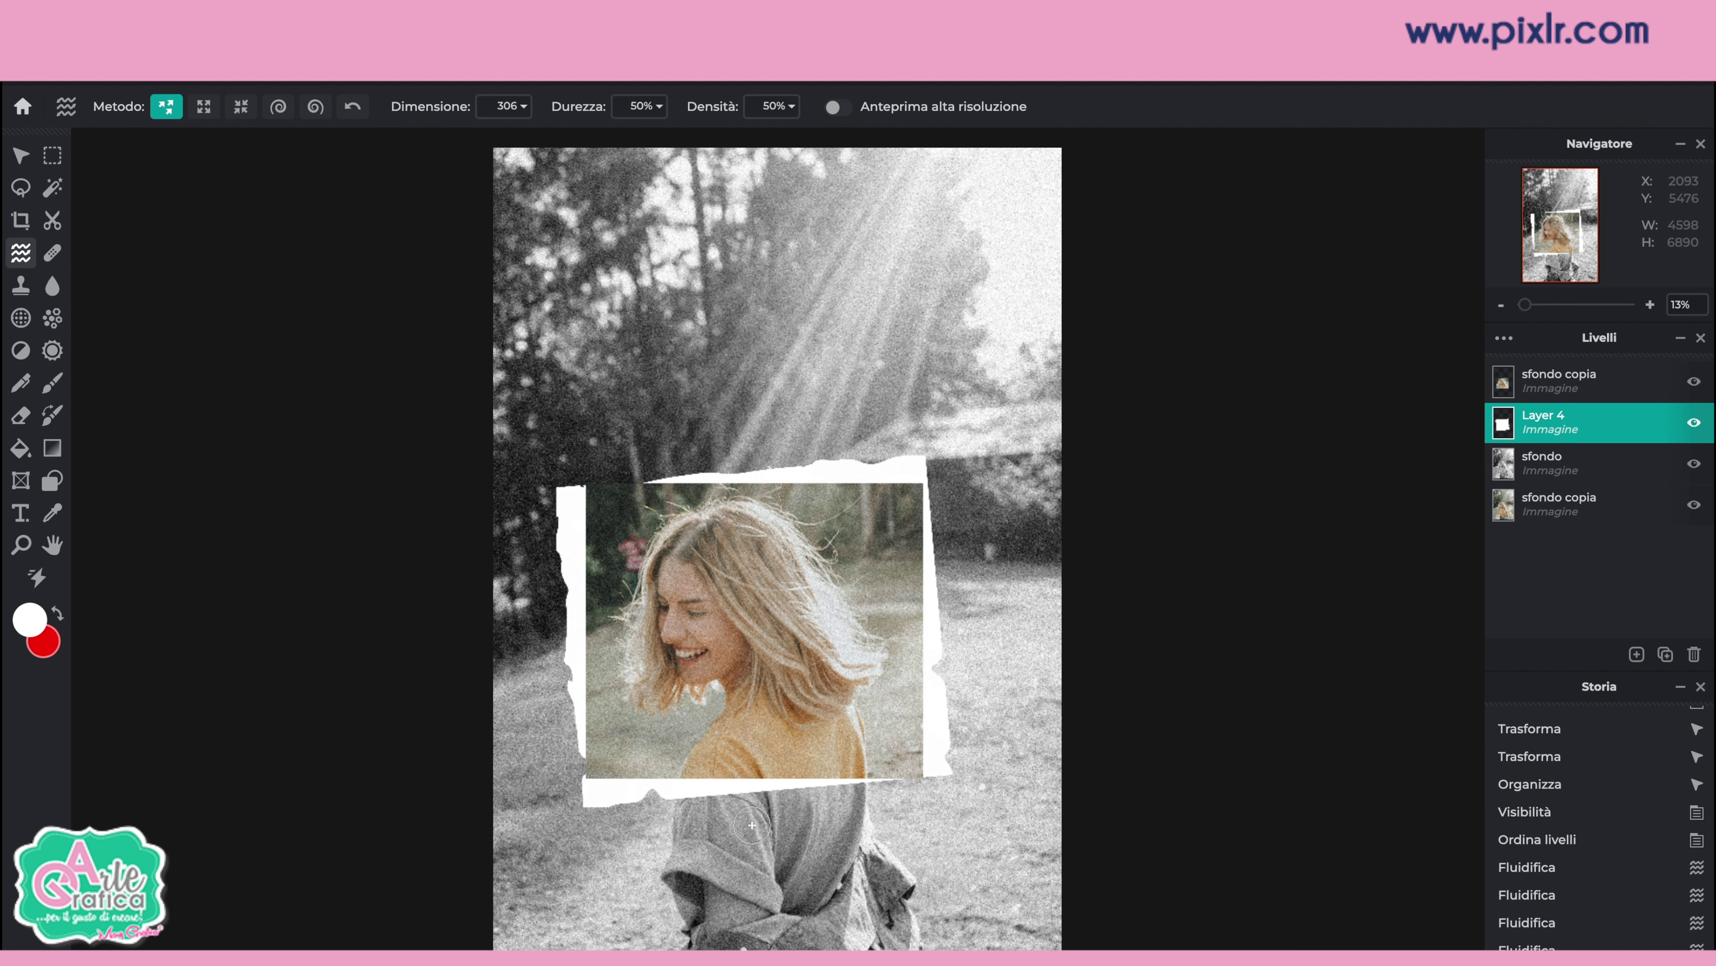
key("v")
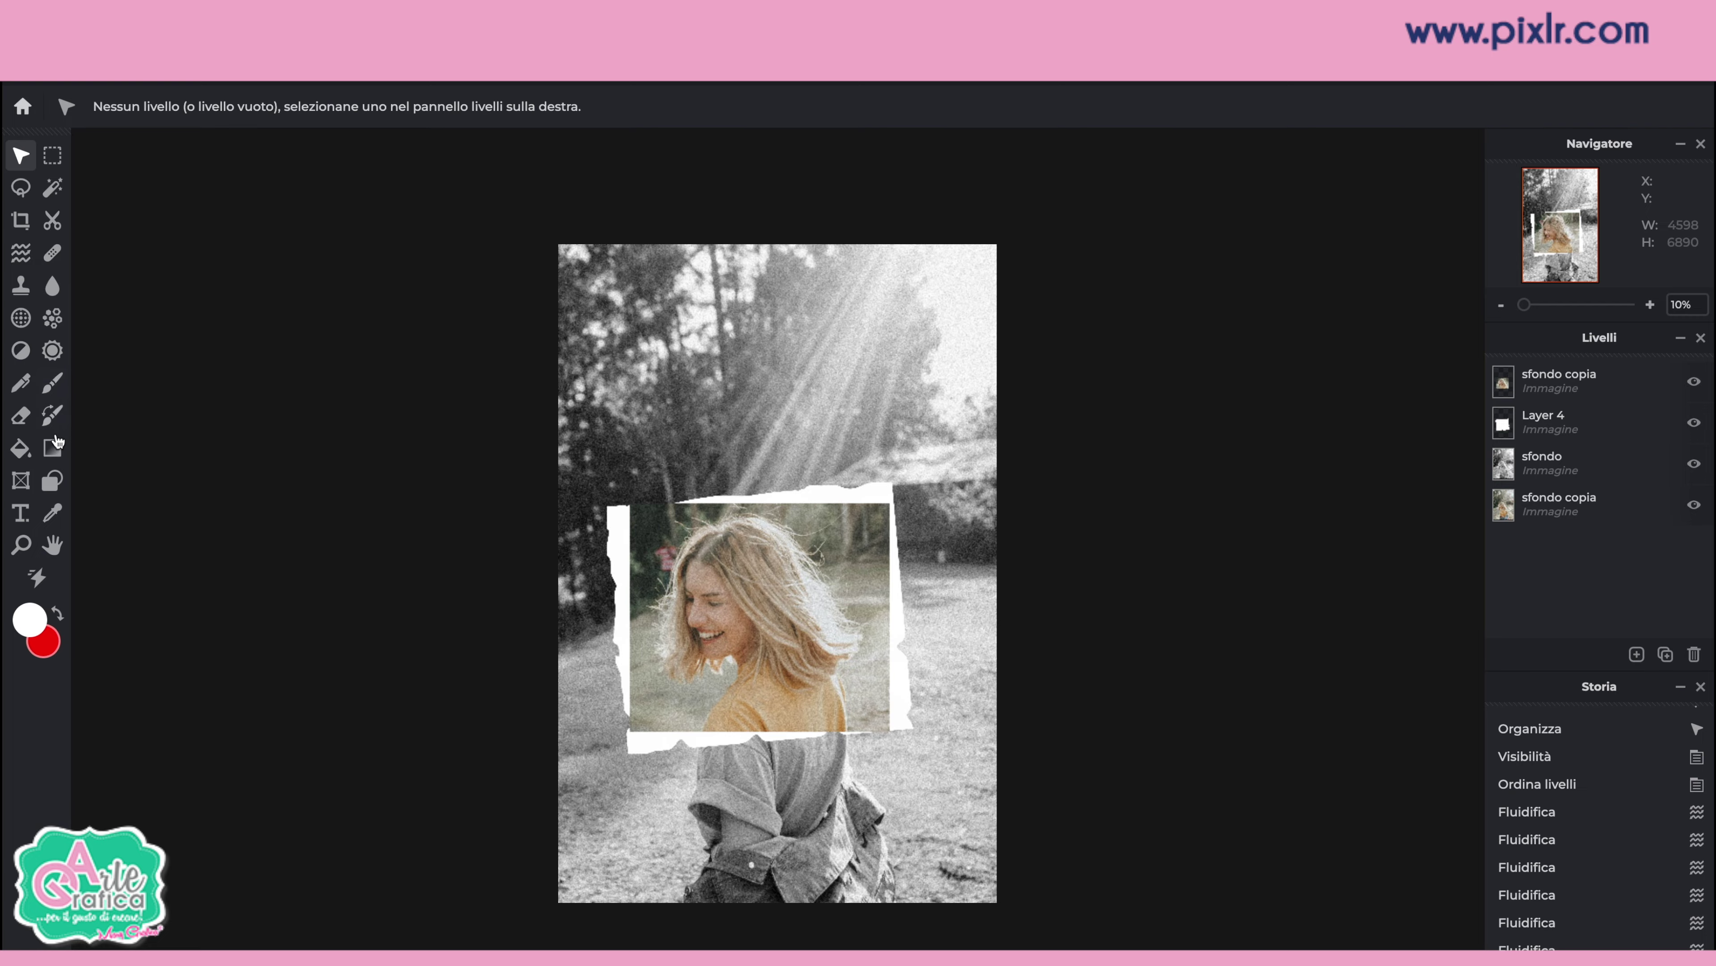
Step: Add the white ESTATE text layer and set its size to 890
left_click(20, 513)
left_click(1220, 654)
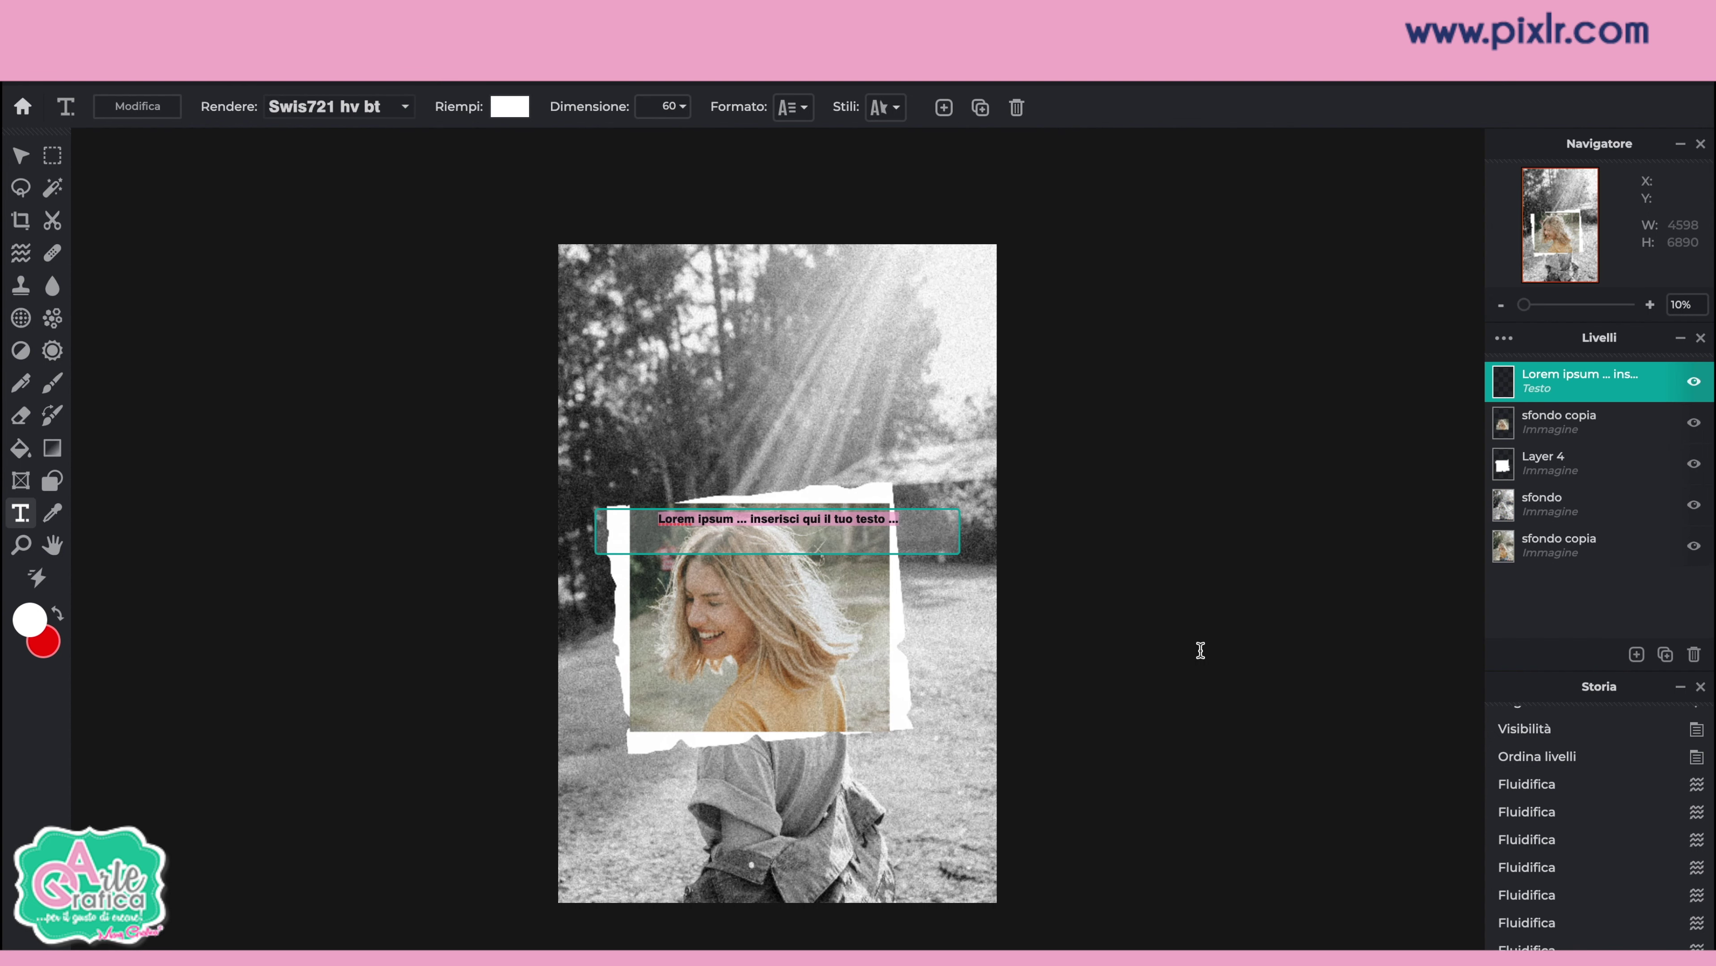
type("ESA")
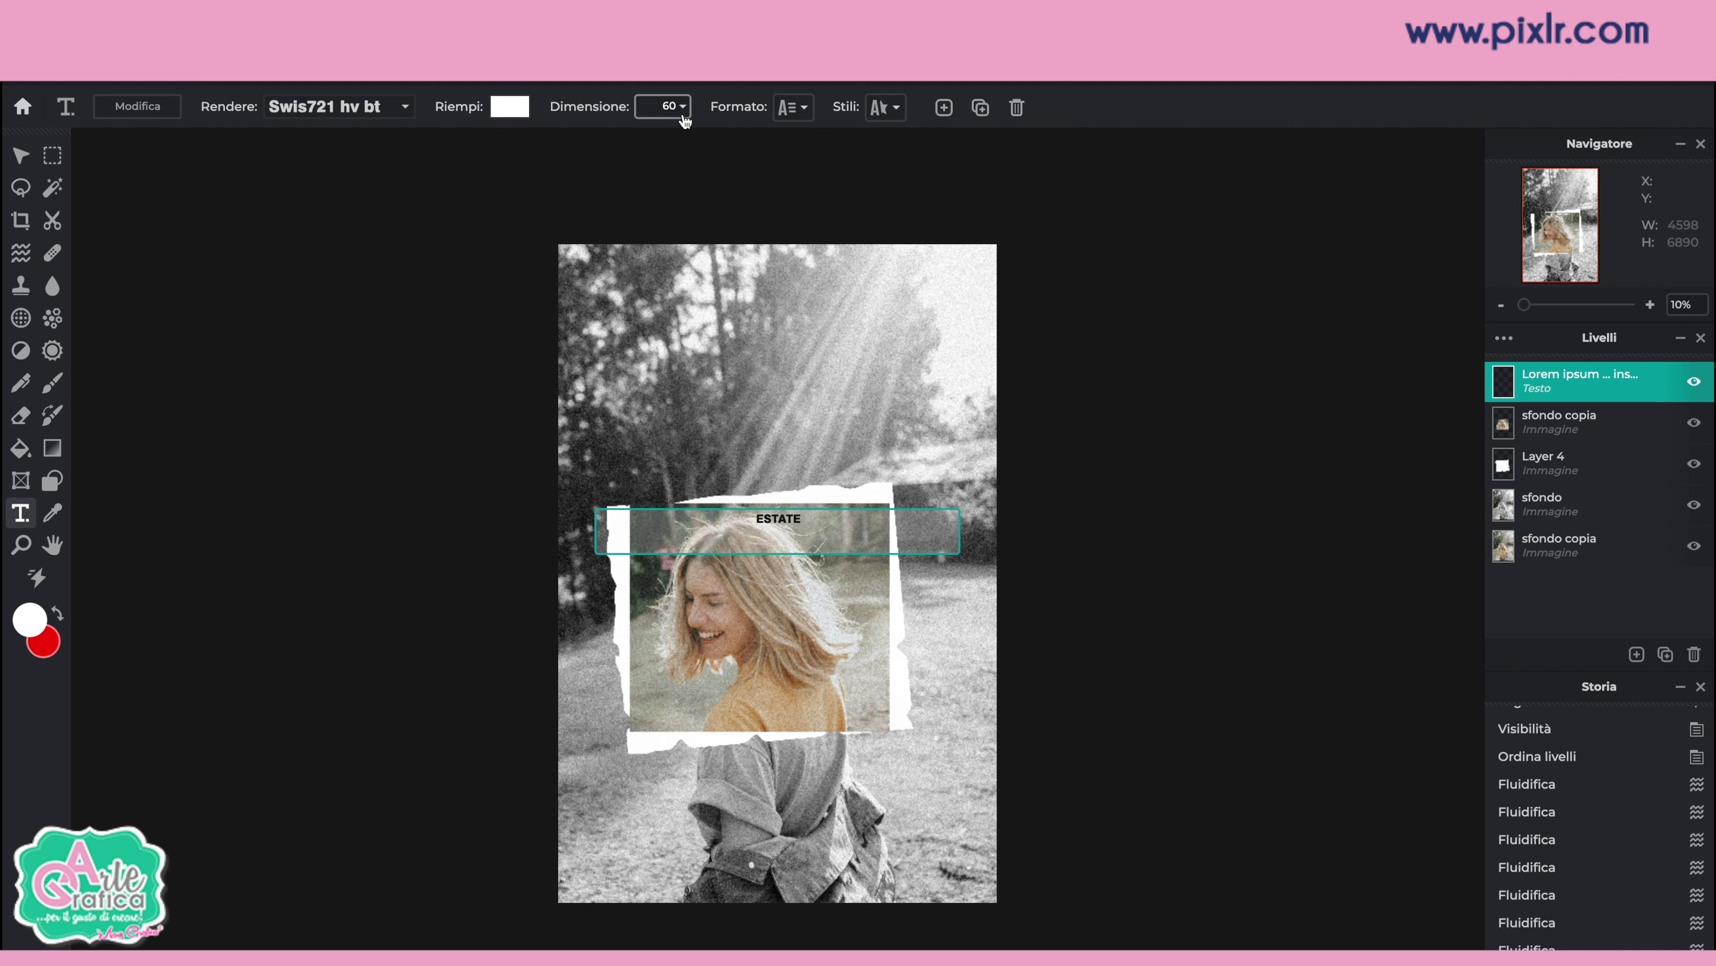
left_click(668, 106)
left_click(665, 106)
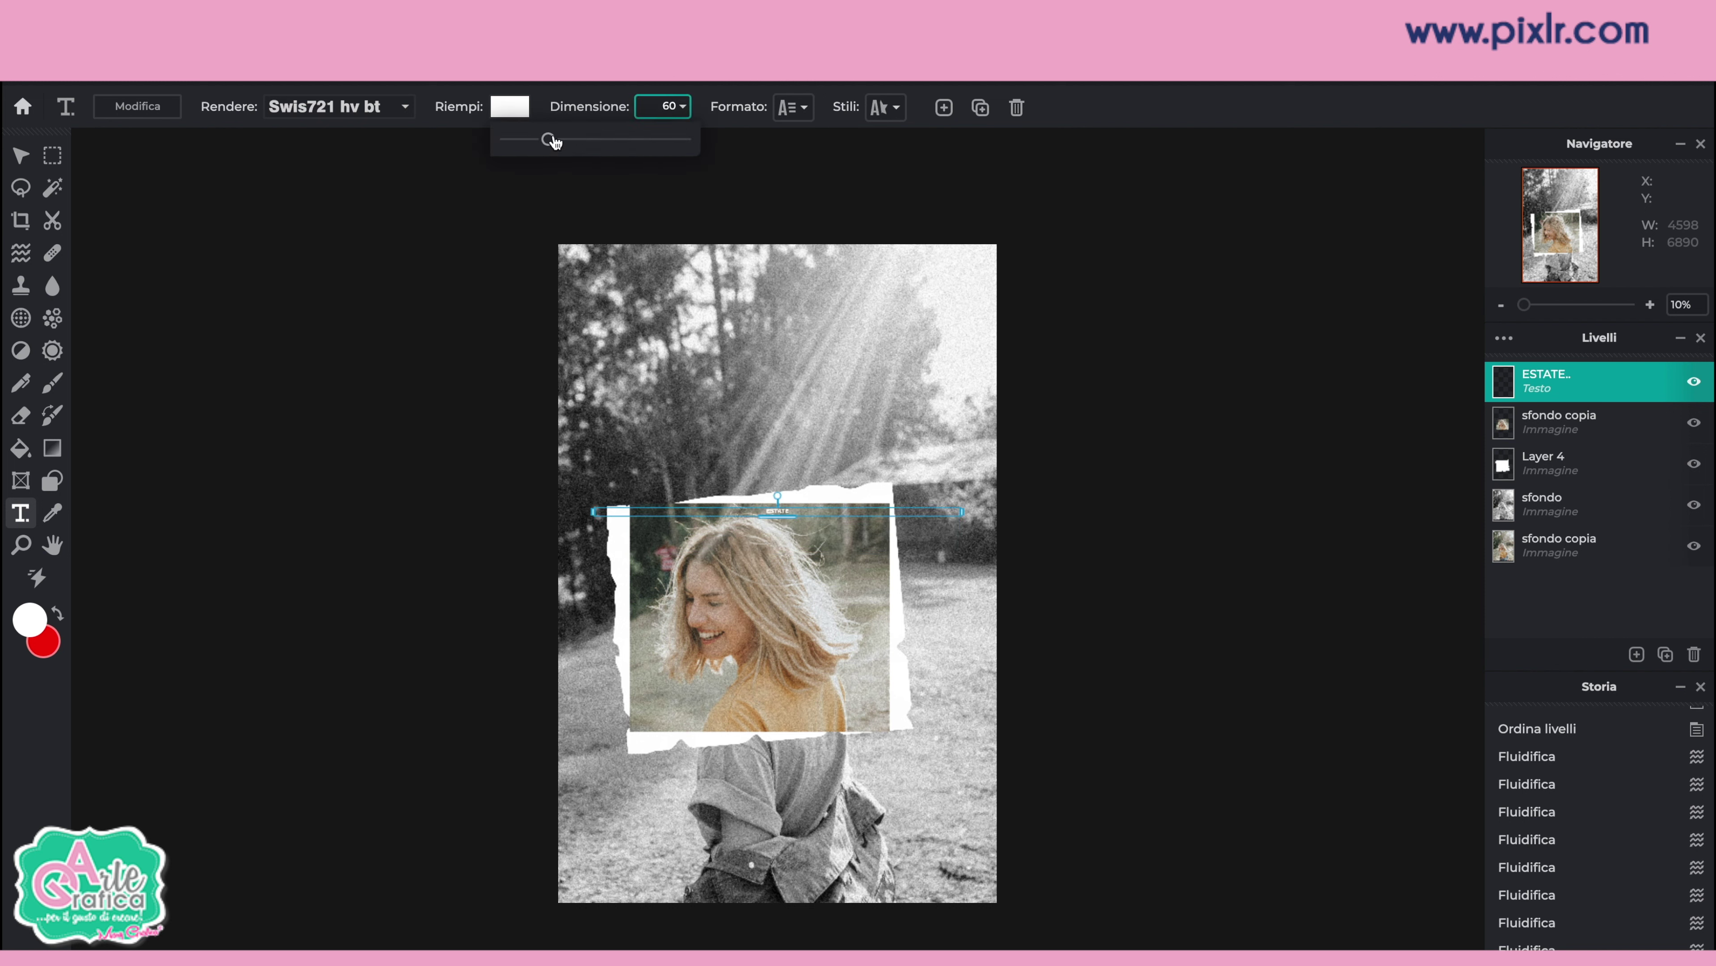
left_click_drag(549, 140, 669, 140)
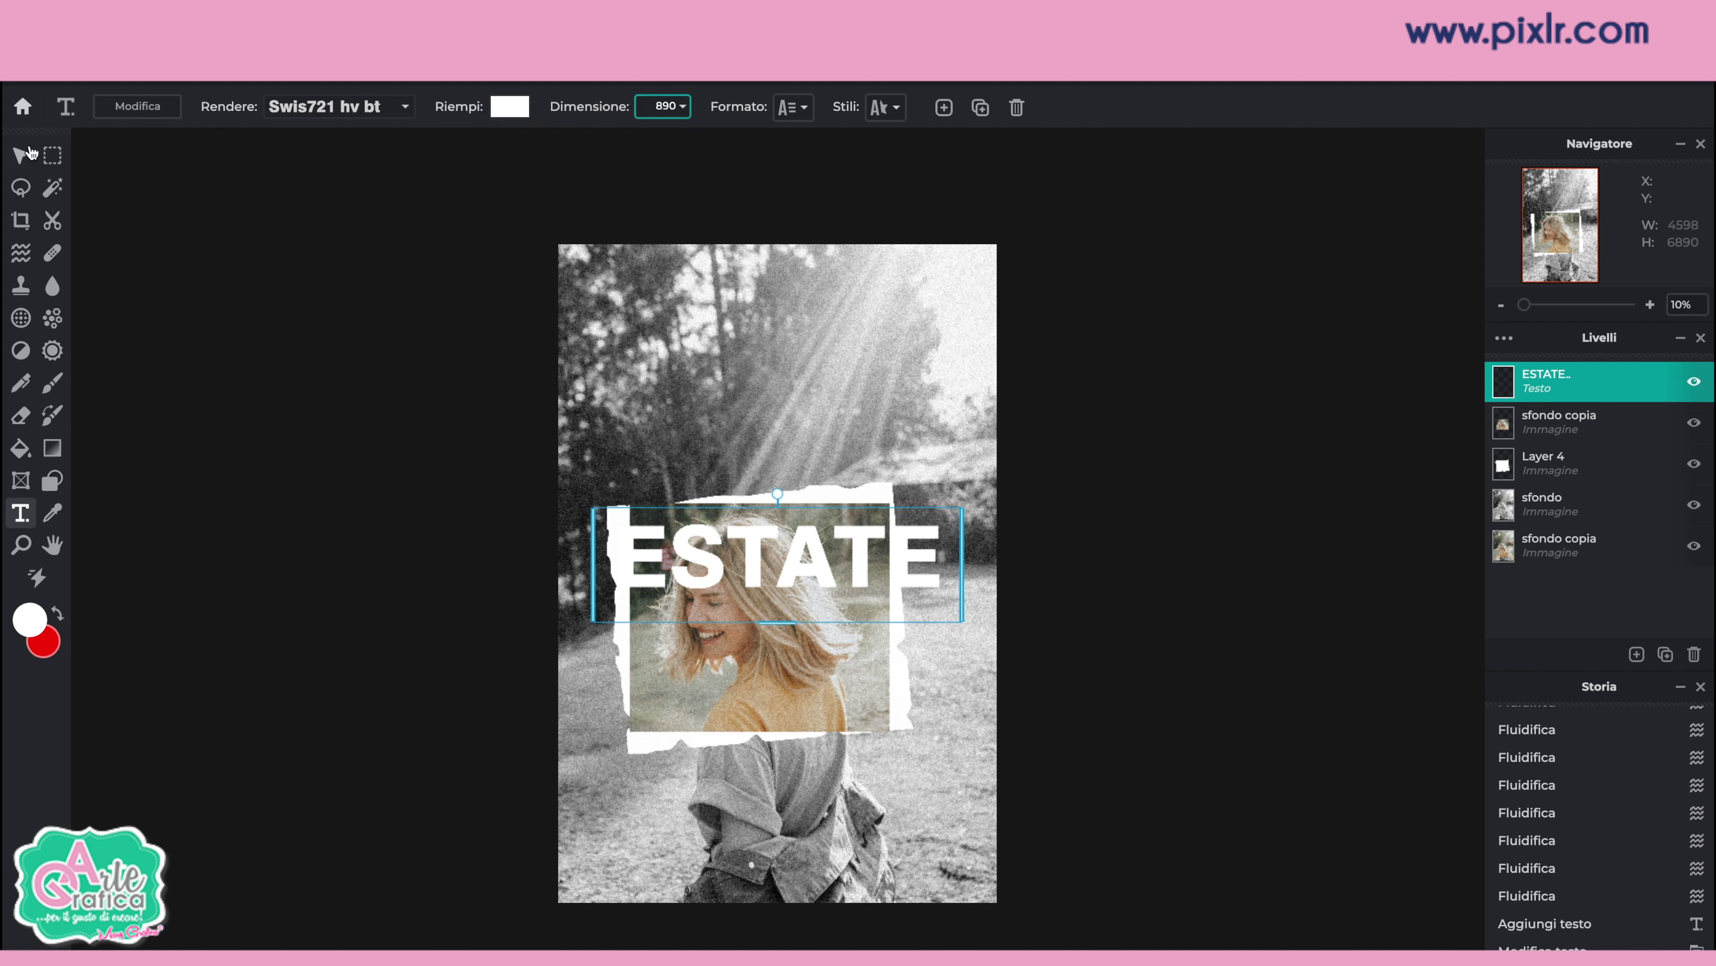
Step: Place ESTATE beneath the frame and face layers and raise it above the frame
left_click(27, 155)
left_click_drag(1625, 387, 1634, 474)
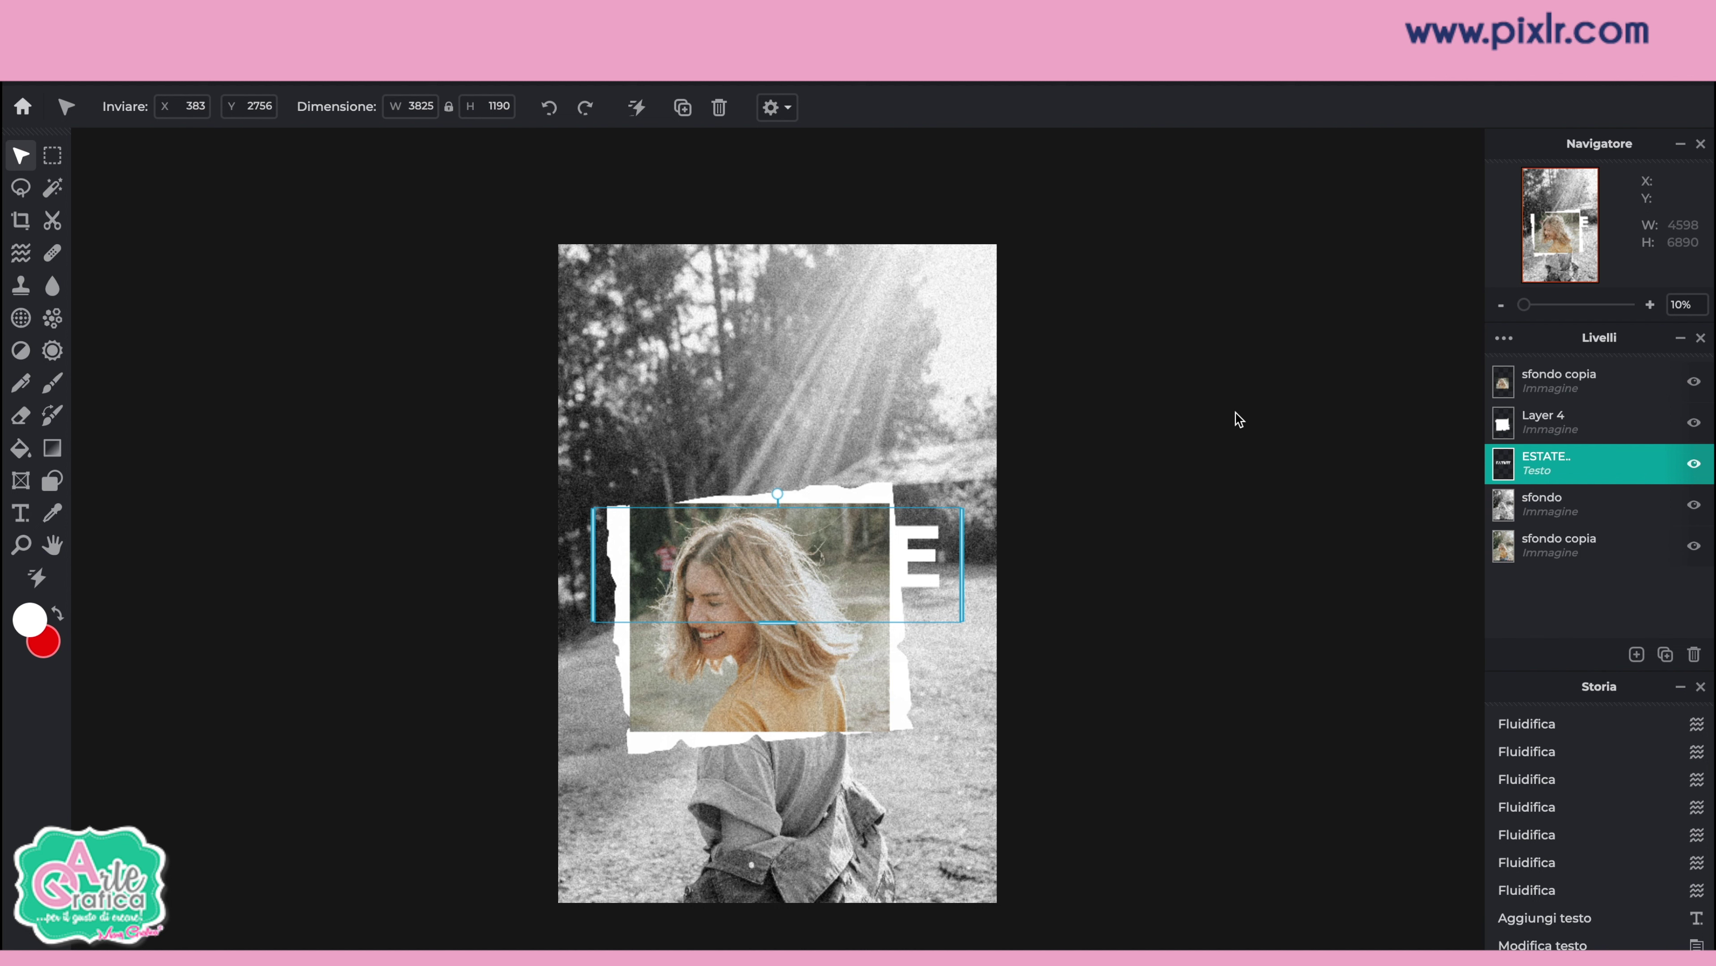
left_click_drag(926, 543, 908, 462)
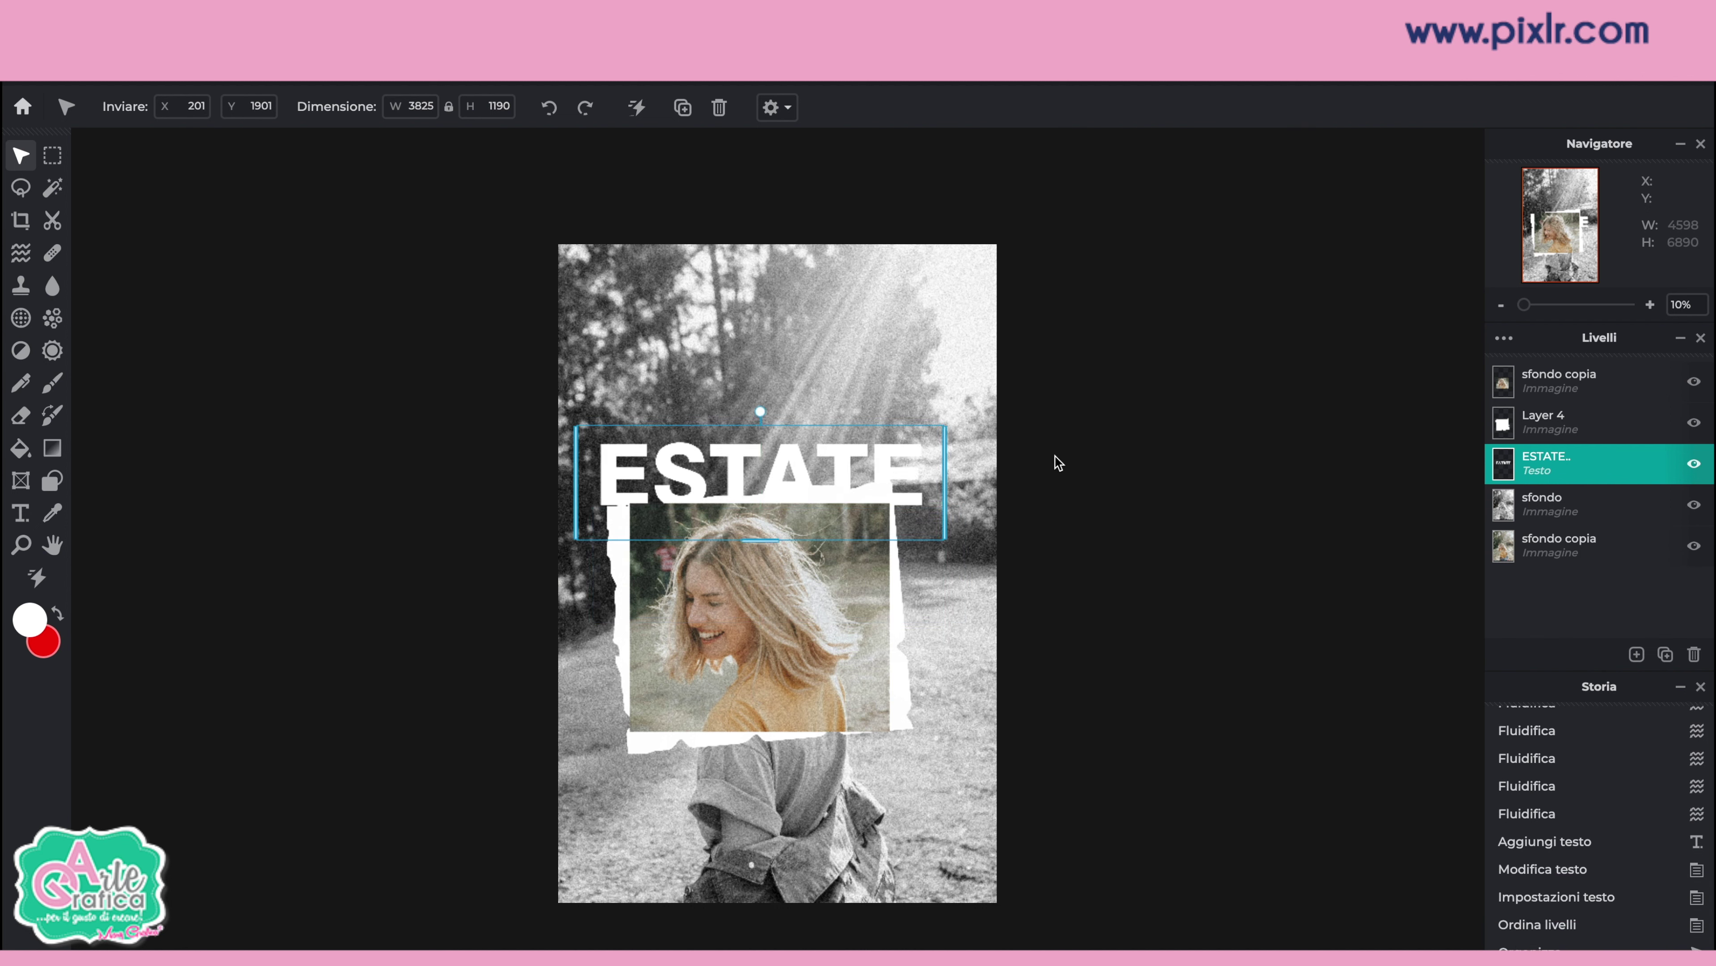
double_click(848, 454)
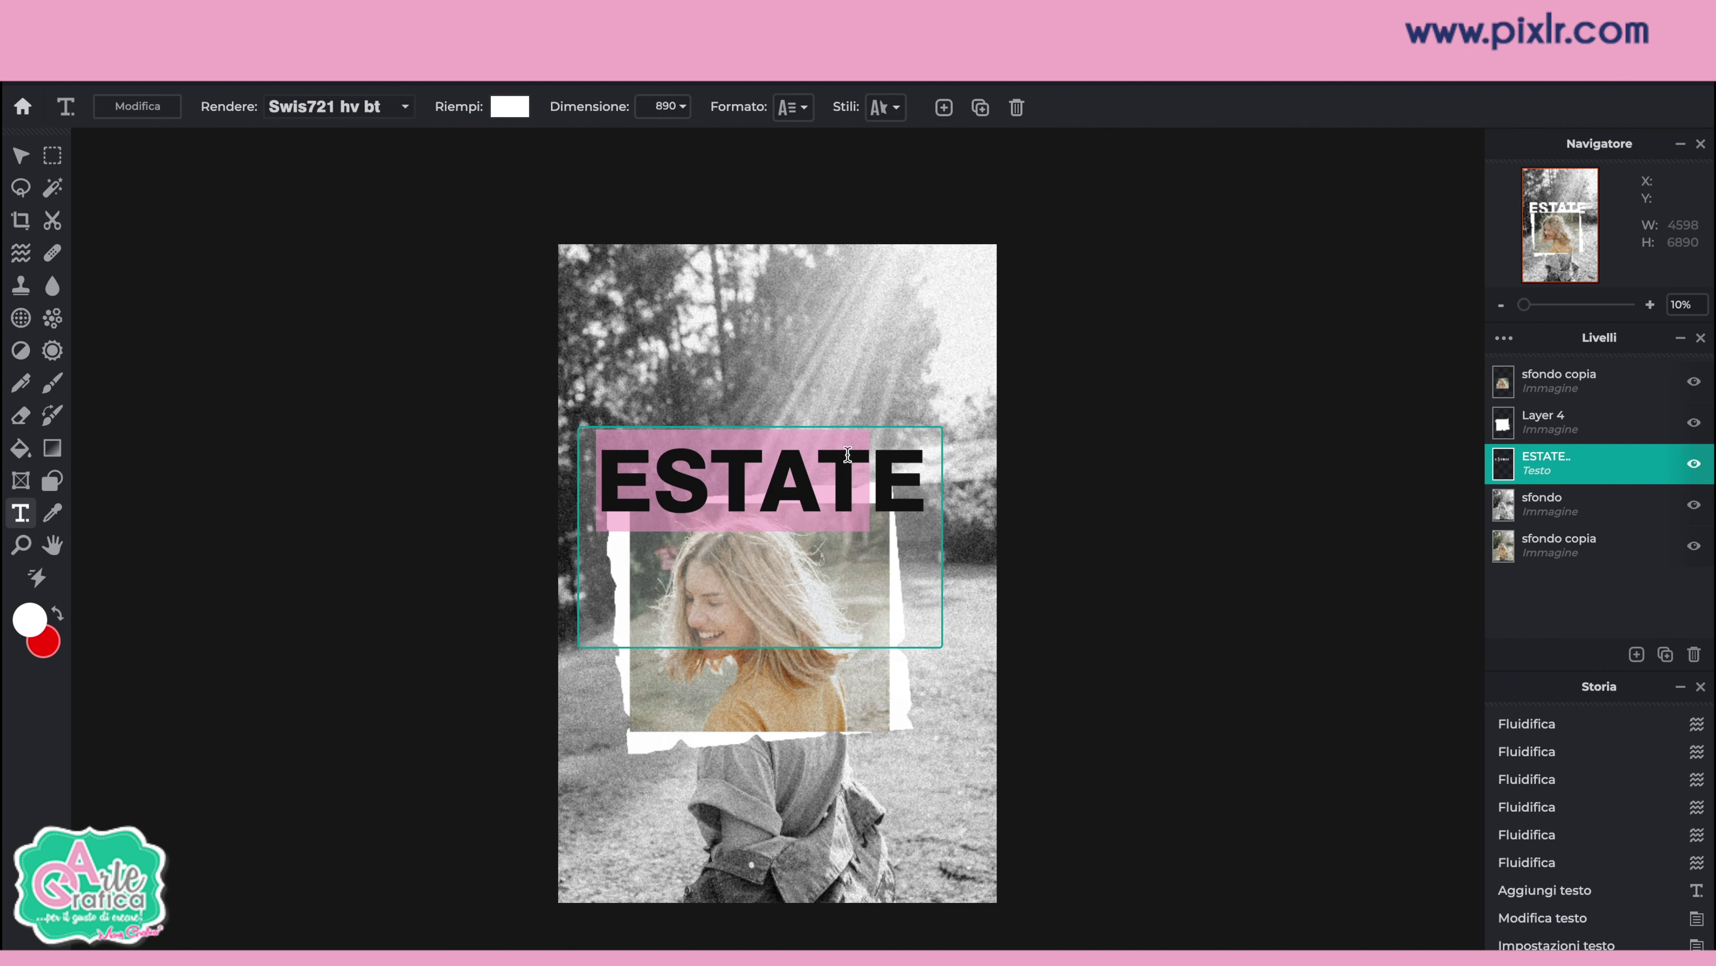
Step: Select the ESTATE text and increase its line spacing to 15
left_click(146, 112)
left_click(146, 112)
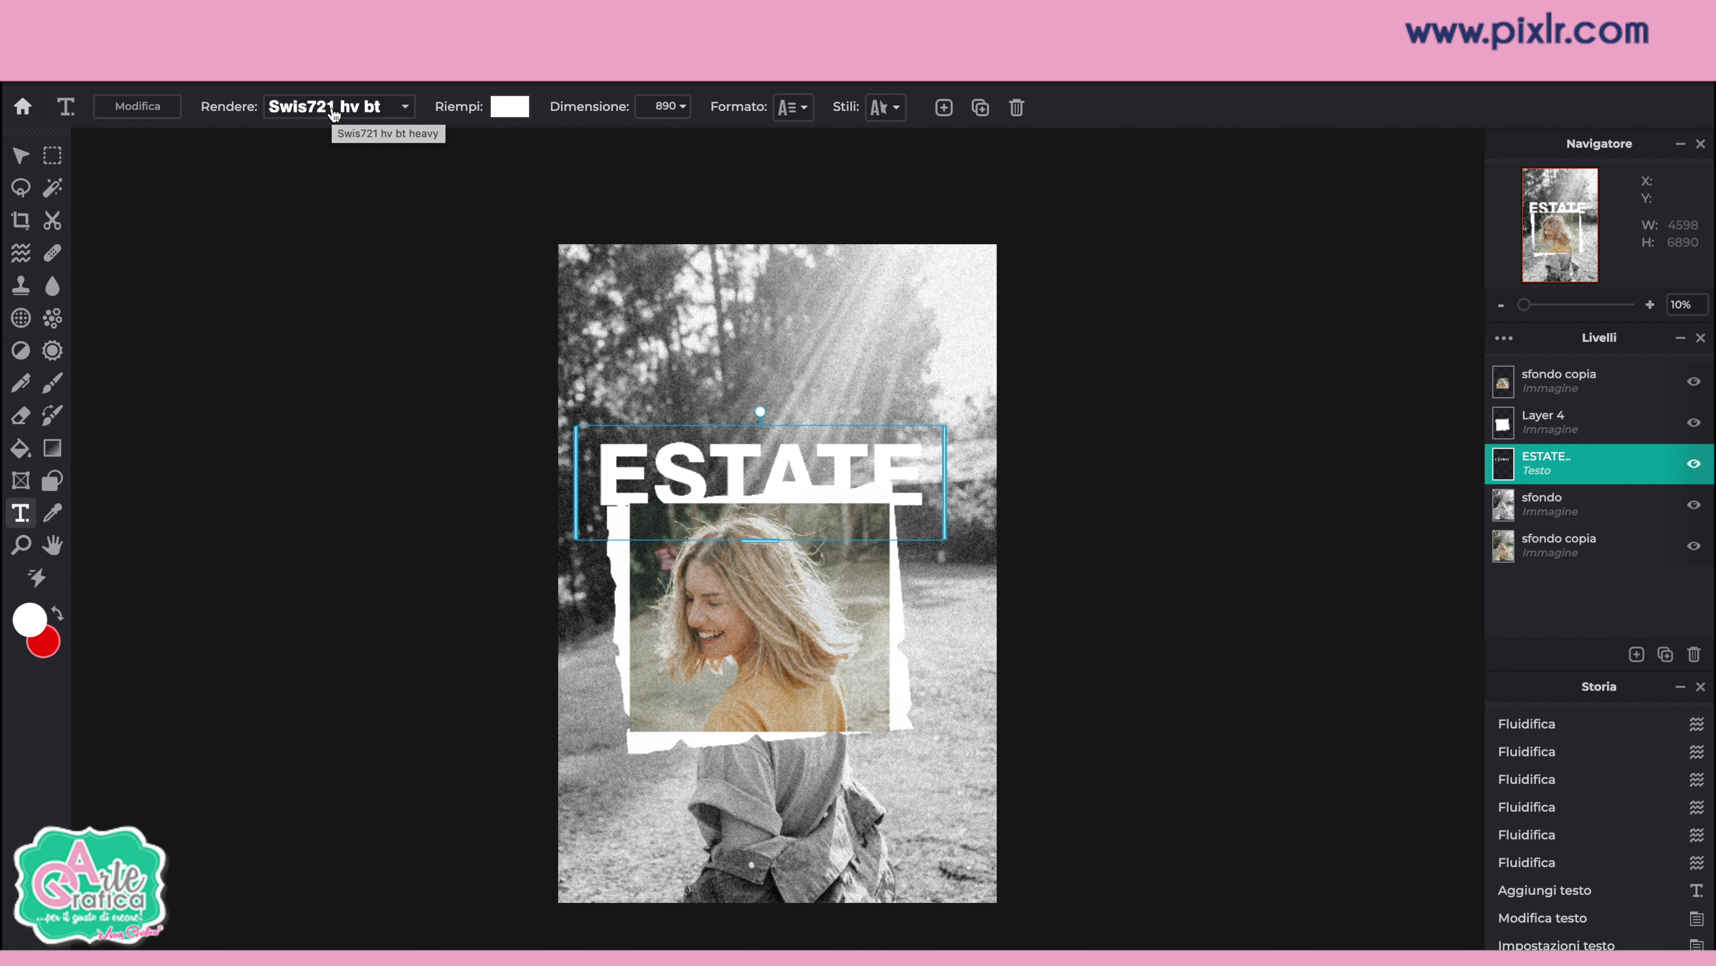
left_click(403, 106)
left_click(792, 108)
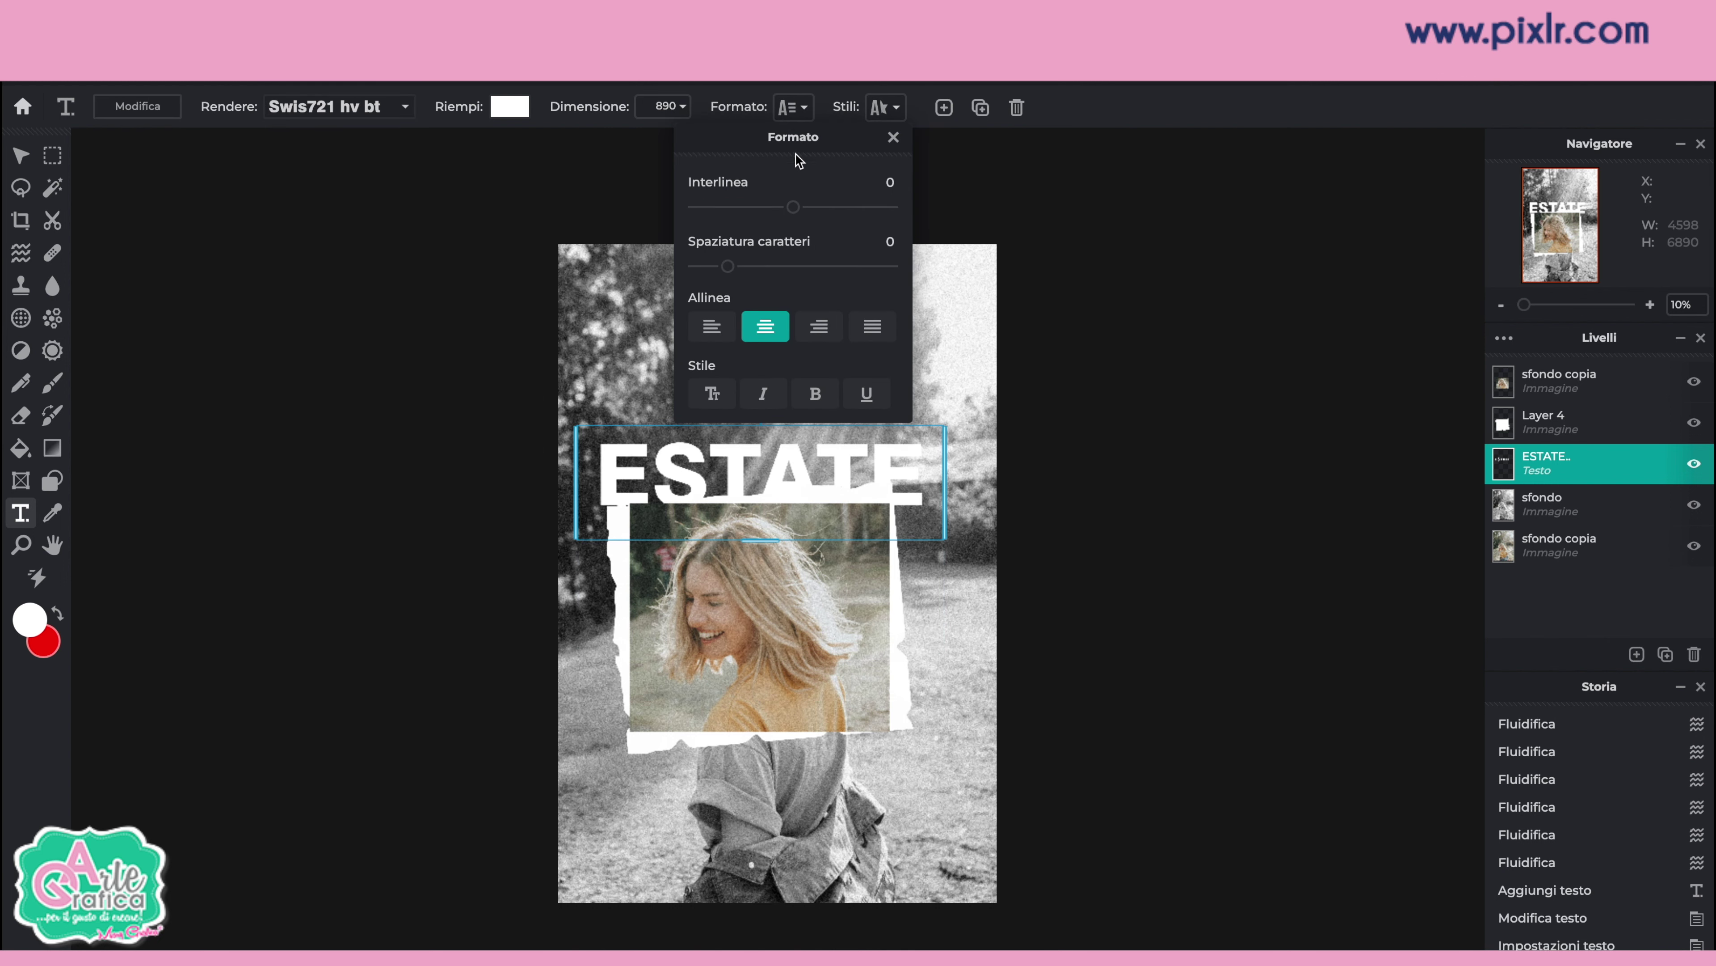
left_click_drag(803, 210, 808, 207)
left_click(896, 108)
Step: Turn on a drop shadow for ESTATE, raise its blur and distance, and nudge the text lower
left_click(882, 108)
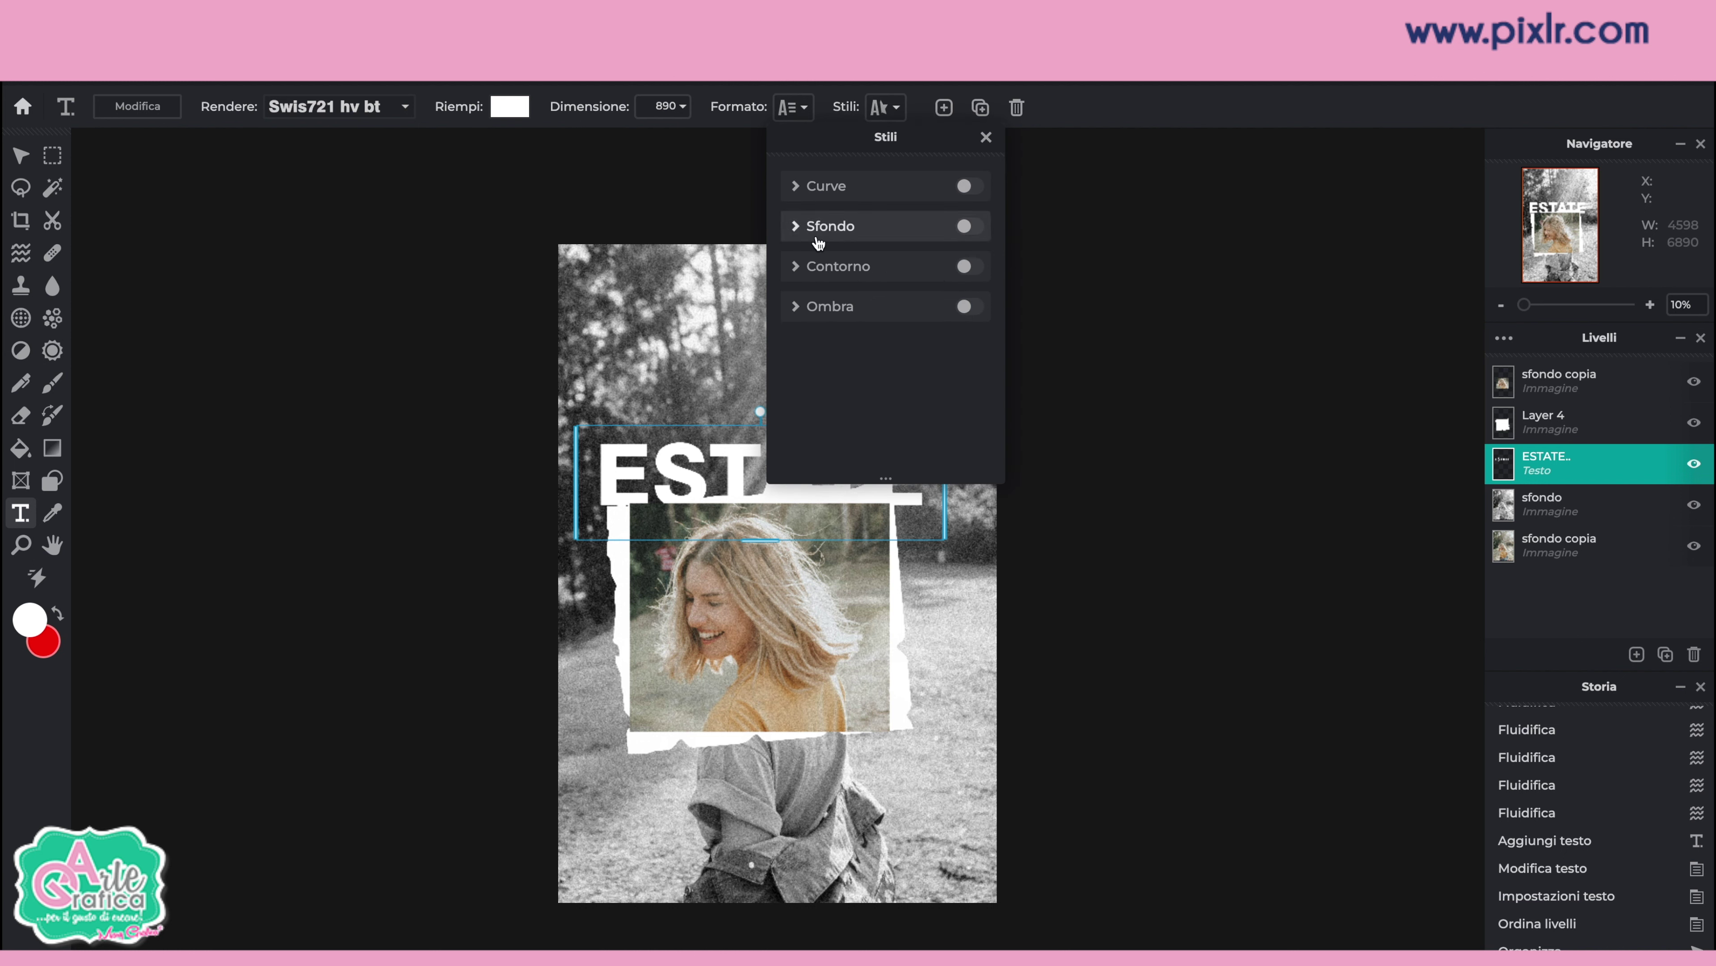
left_click(794, 306)
mouse_move(863, 414)
left_mouse_down()
mouse_move(888, 413)
mouse_move(883, 465)
left_mouse_up()
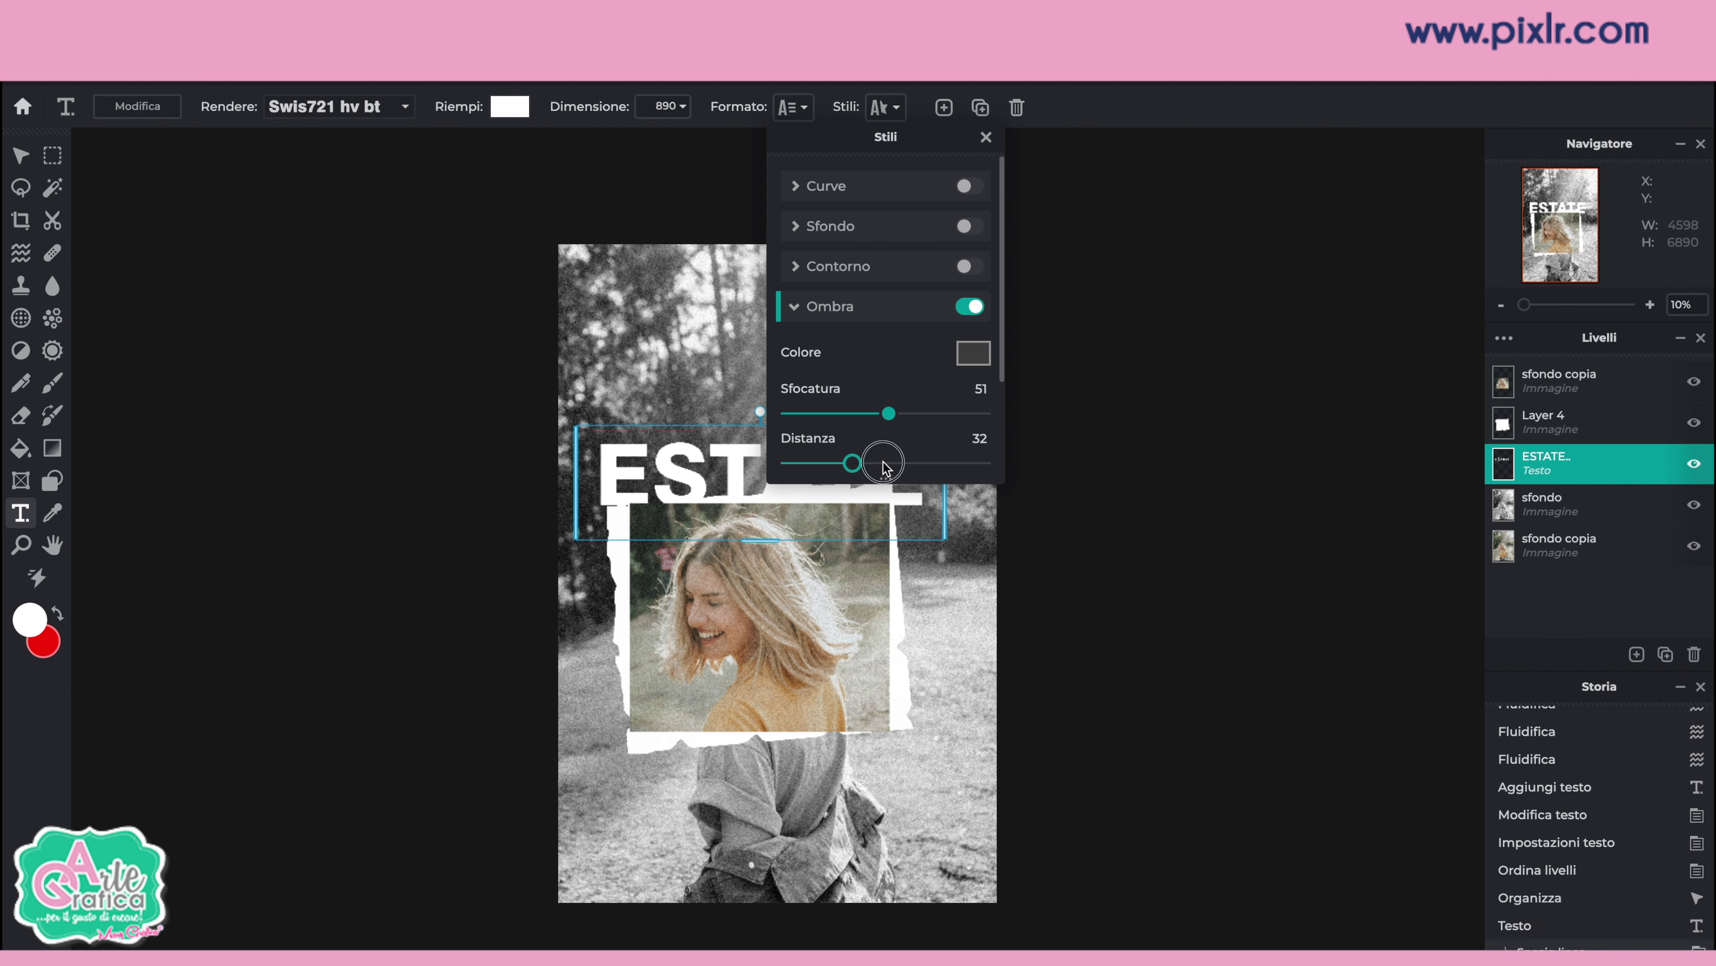
left_click(1165, 503)
left_click(911, 450)
left_click_drag(911, 449, 908, 461)
Step: Set the shadow colour to a grey sampled from the photo
left_click(885, 107)
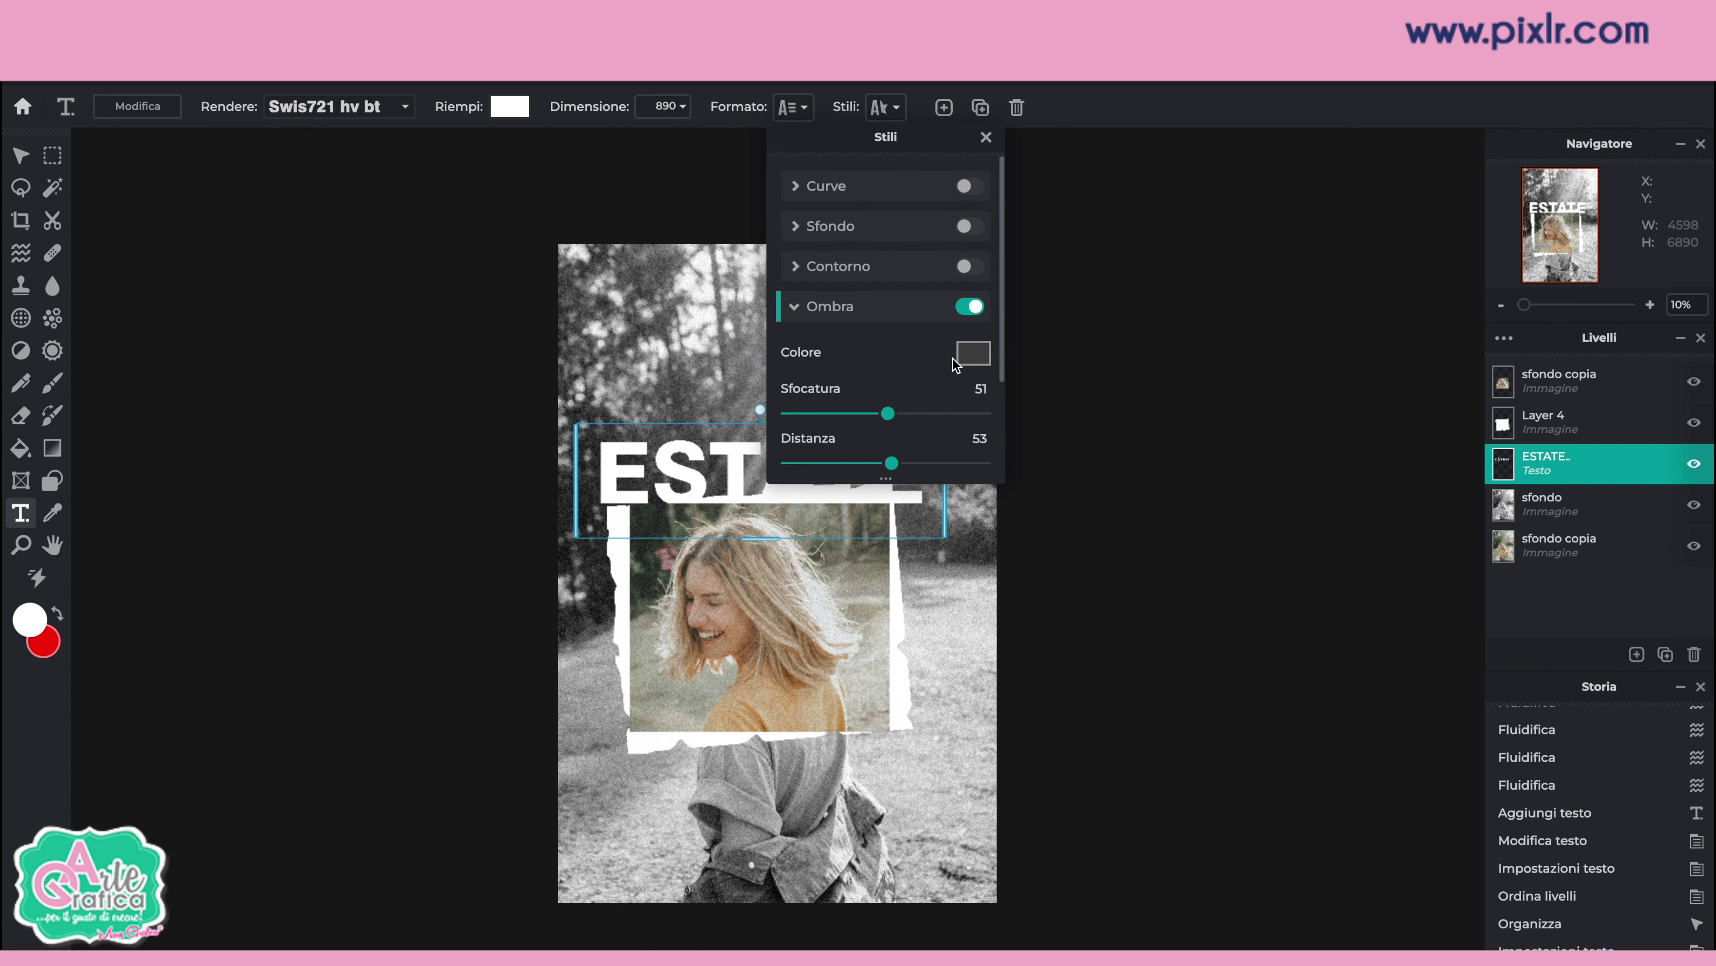
left_click(973, 353)
left_click_drag(891, 646, 892, 685)
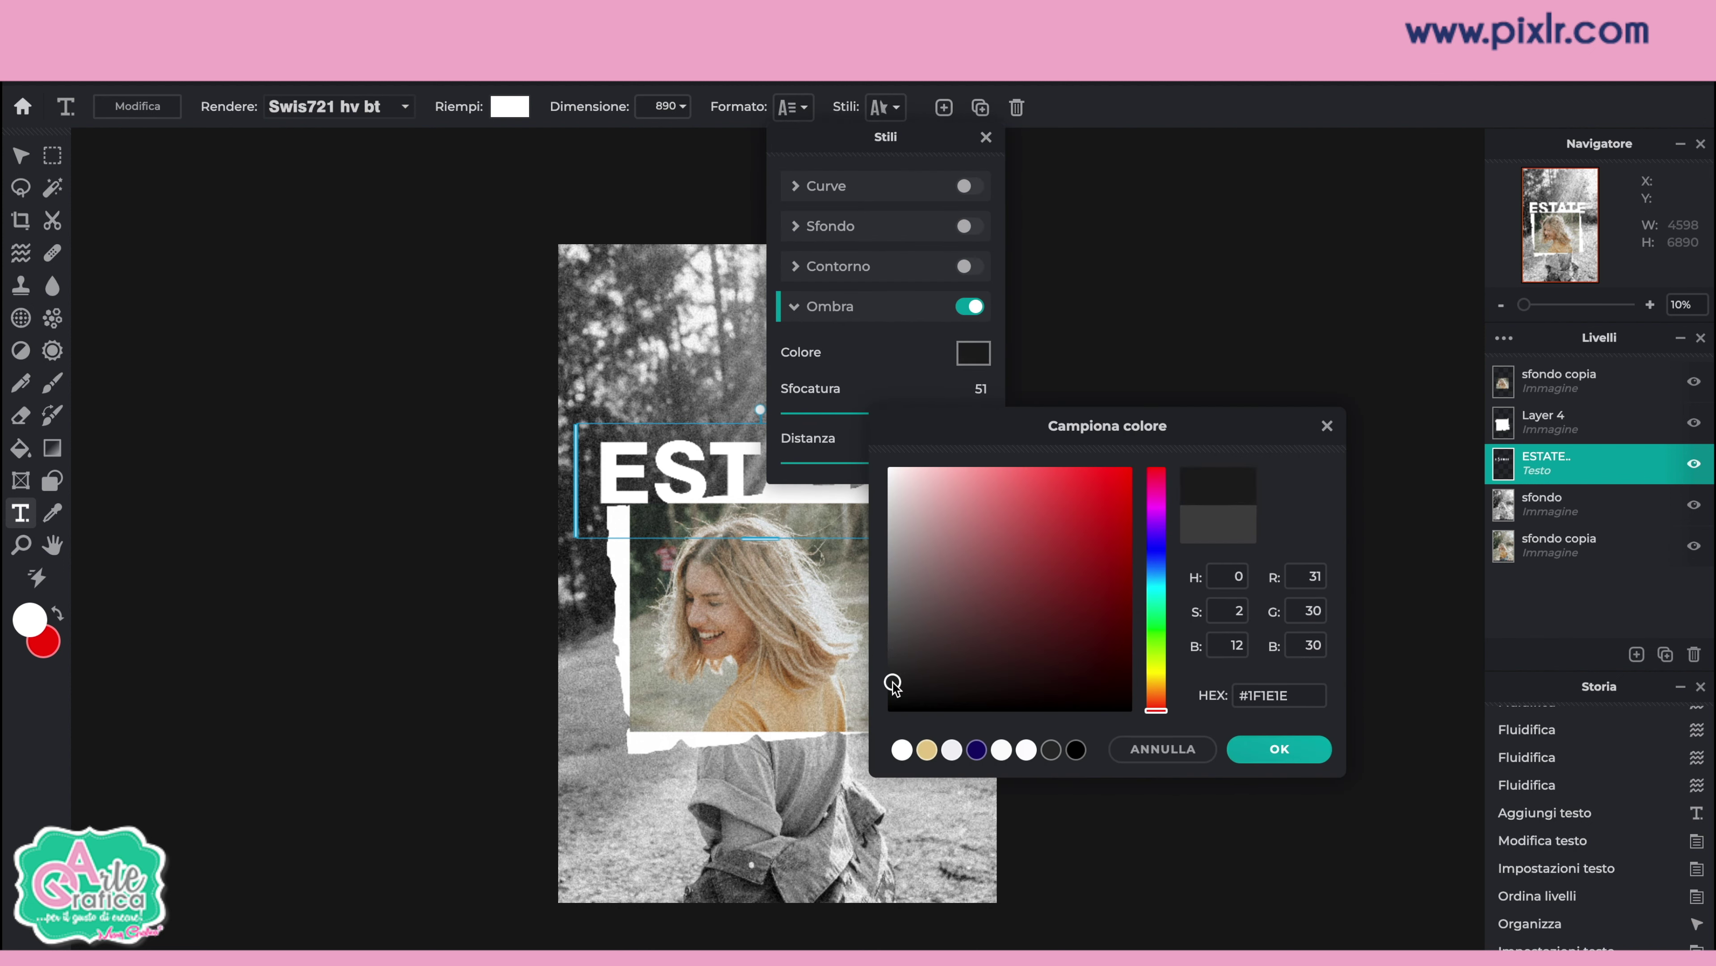
left_click_drag(991, 600, 1040, 598)
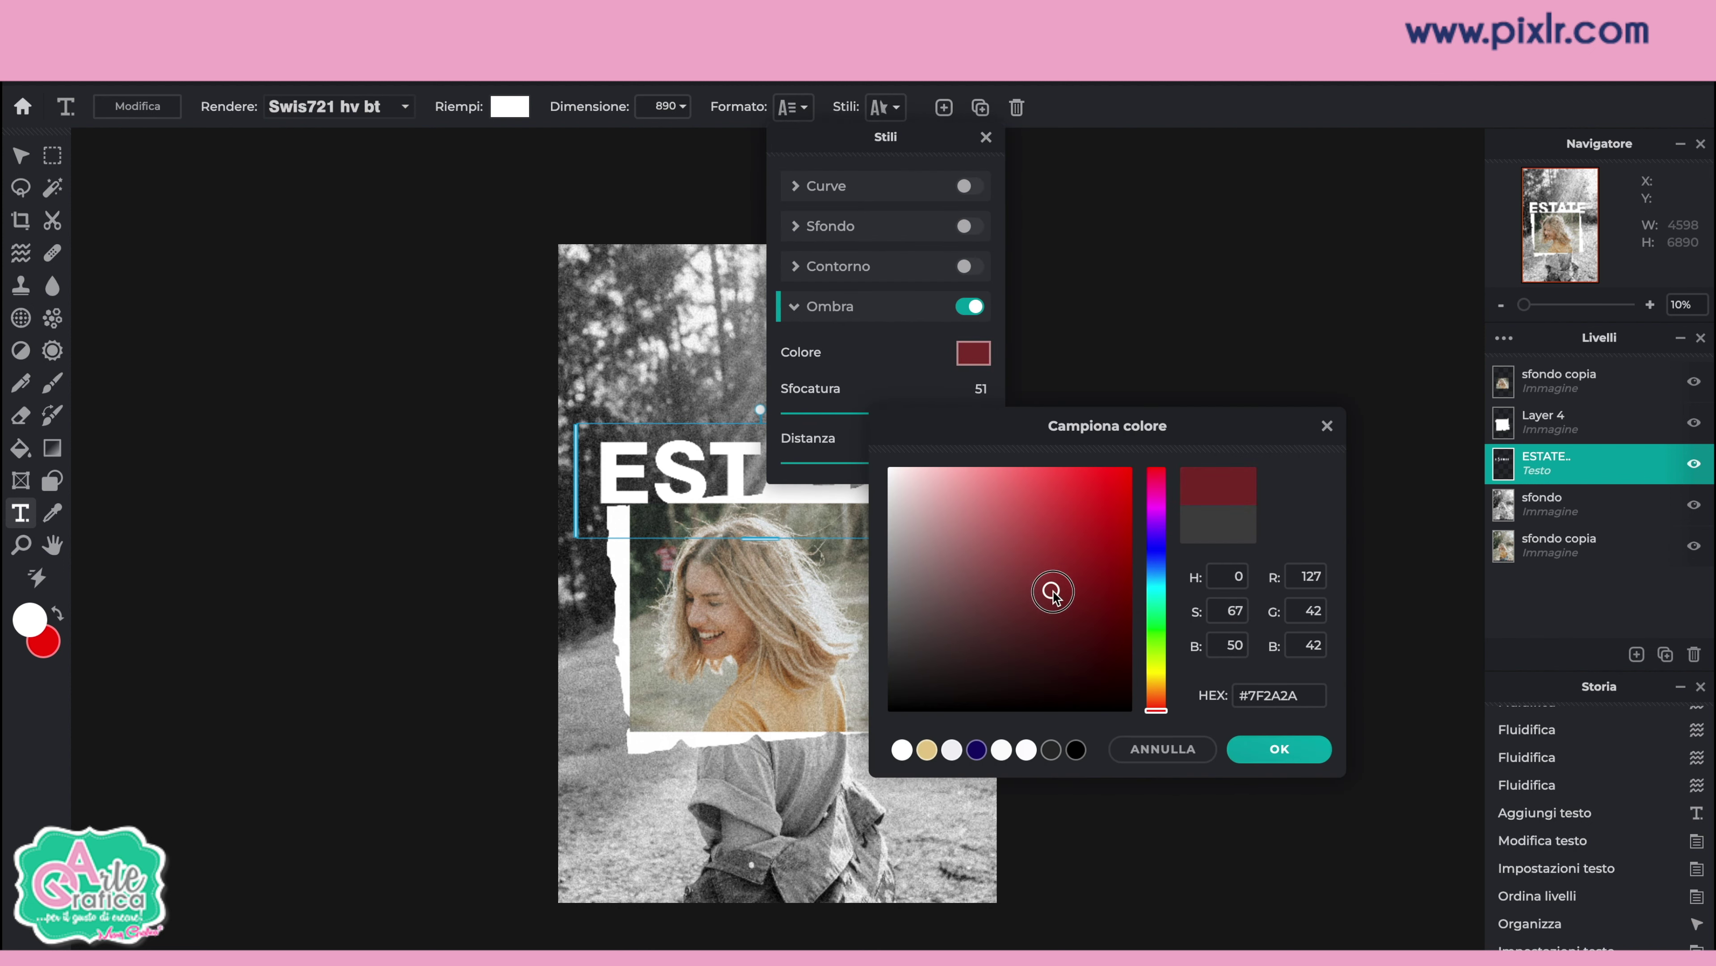
left_click(730, 807)
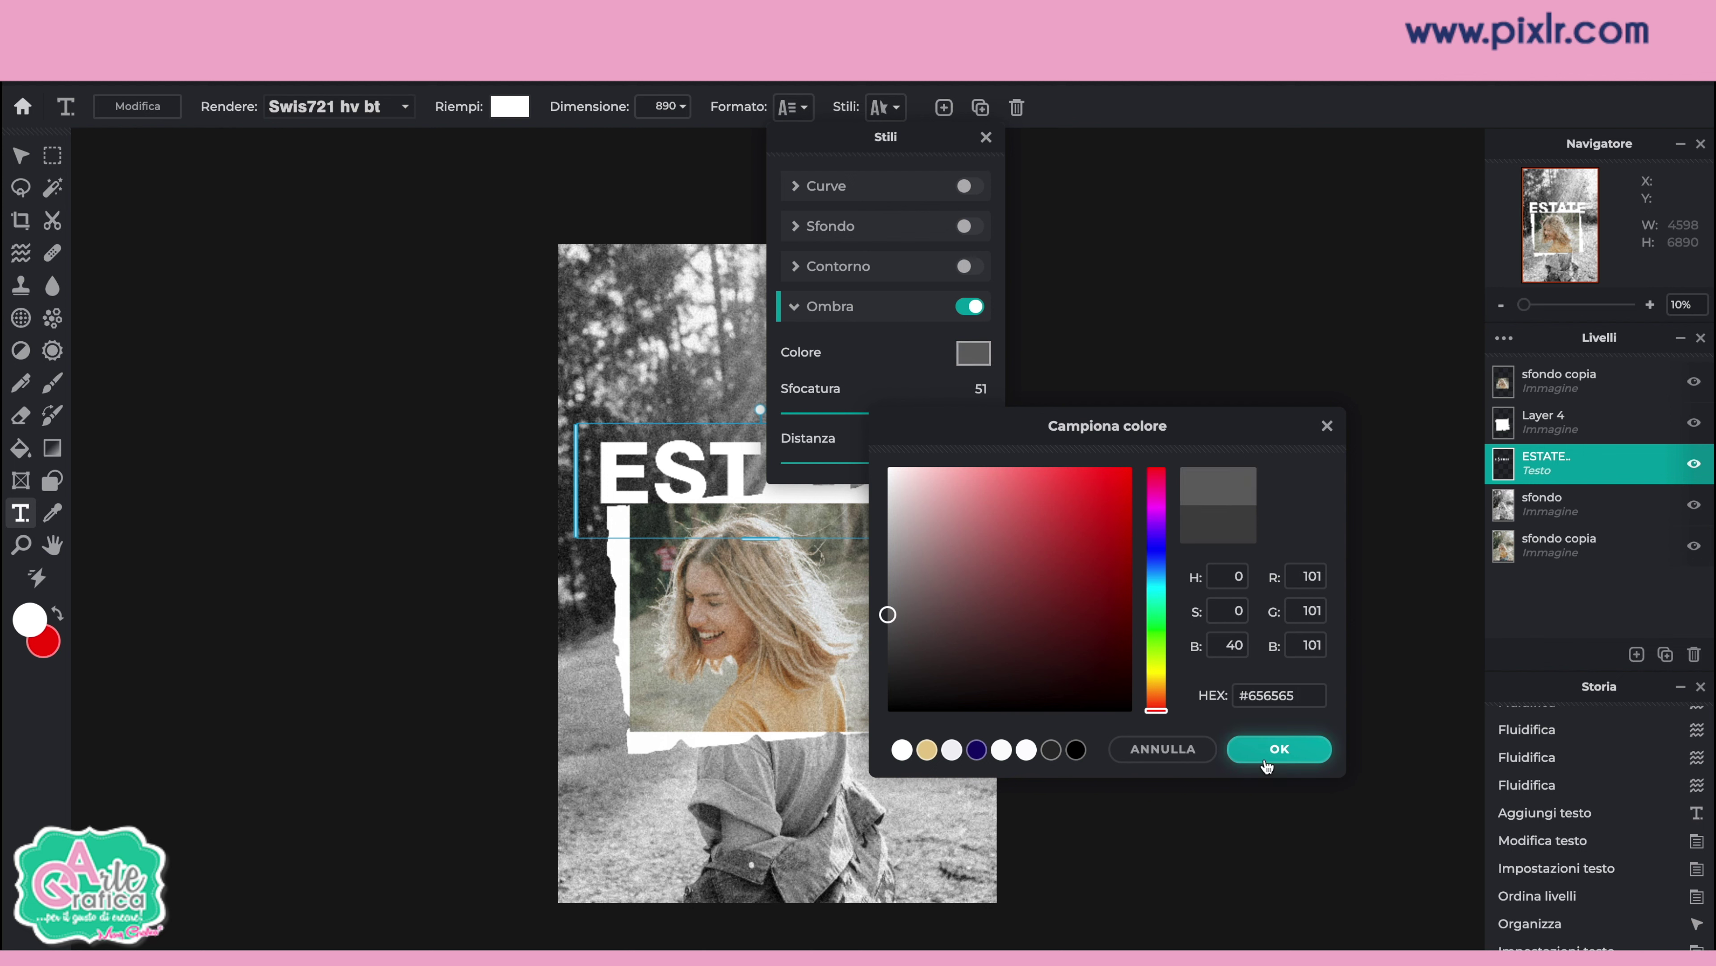
left_click(1276, 749)
Step: Set the shadow to blur 38, distance 53, lower its opacity, and fine-tune the ESTATE position
mouse_move(889, 413)
left_mouse_down()
mouse_move(787, 414)
mouse_move(864, 414)
left_mouse_up()
scroll(871, 406, "down", 2)
scroll(878, 402, "down", 2)
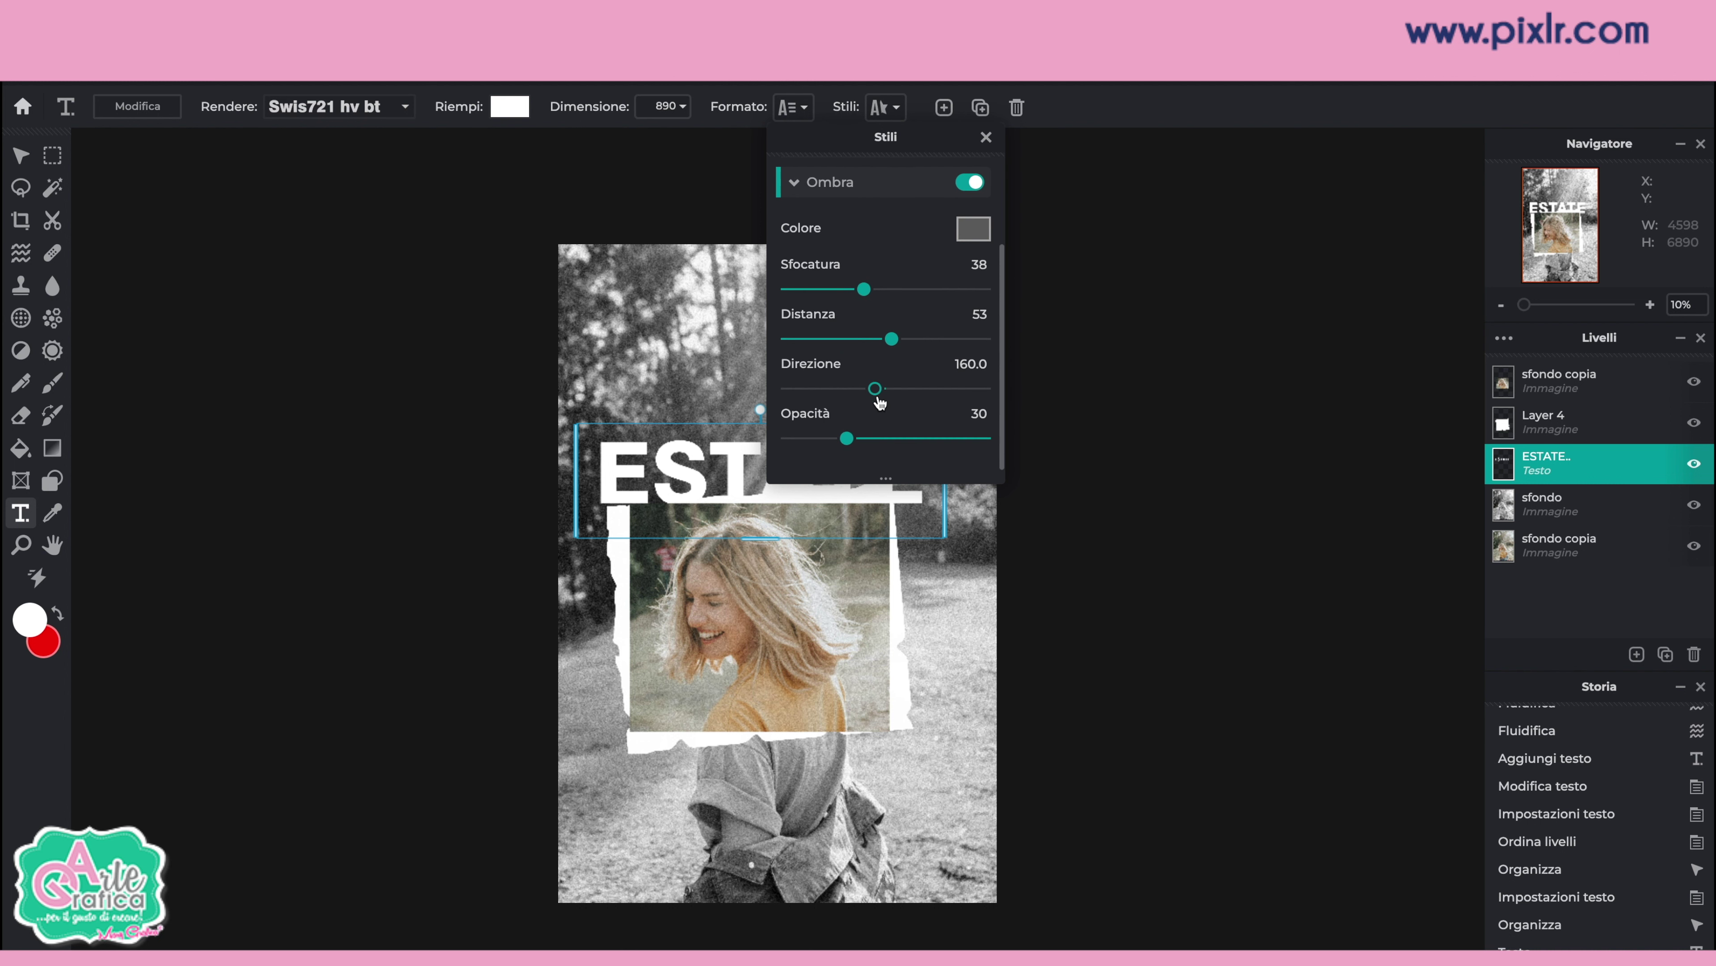
mouse_move(847, 440)
left_mouse_down()
mouse_move(972, 451)
mouse_move(780, 436)
left_mouse_up()
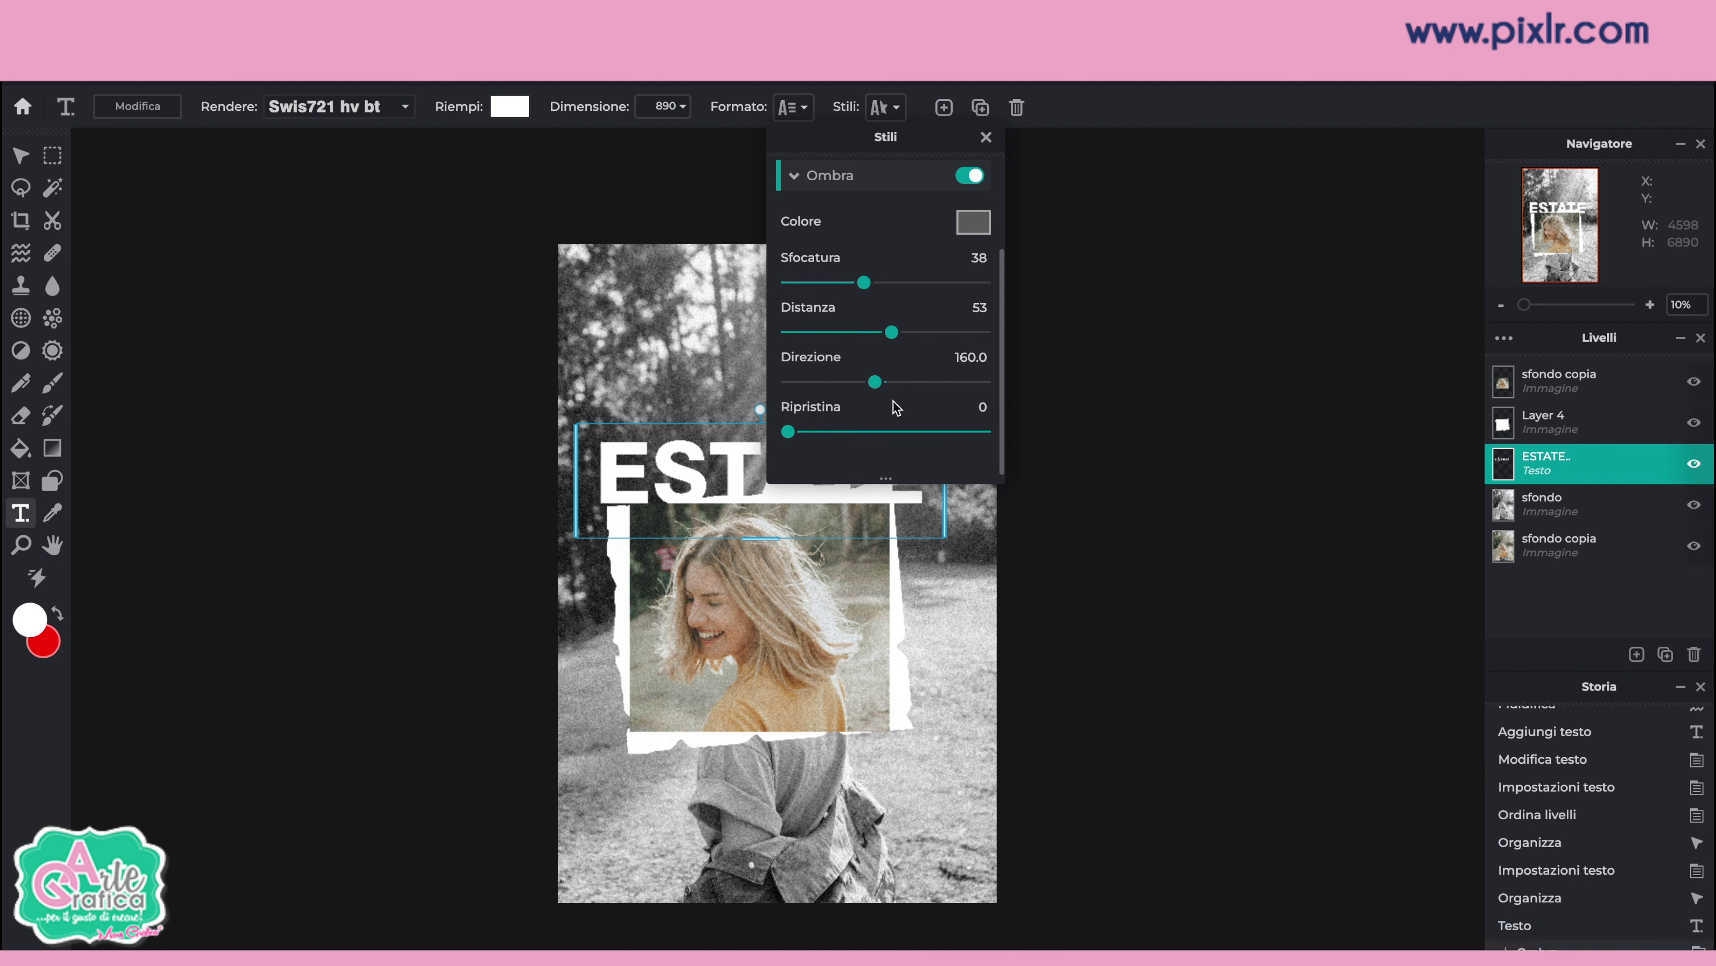
left_click(1142, 402)
mouse_move(908, 463)
left_mouse_down()
mouse_move(909, 444)
mouse_move(909, 460)
left_mouse_up()
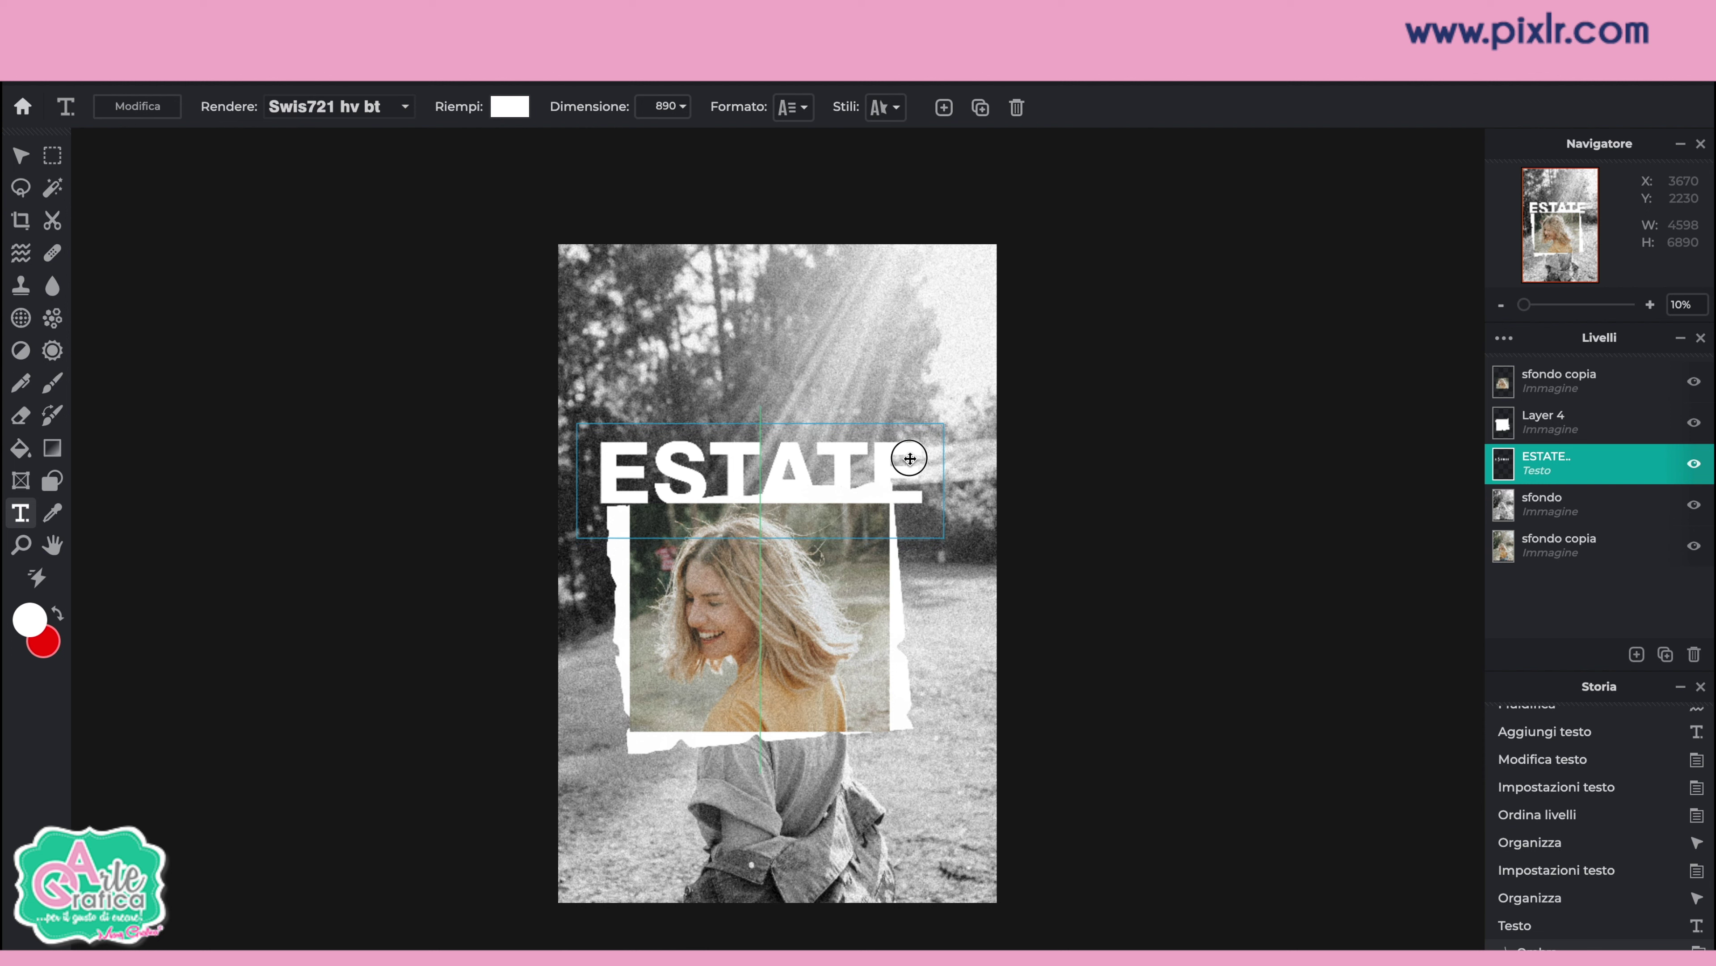
key("v")
left_click(1608, 464)
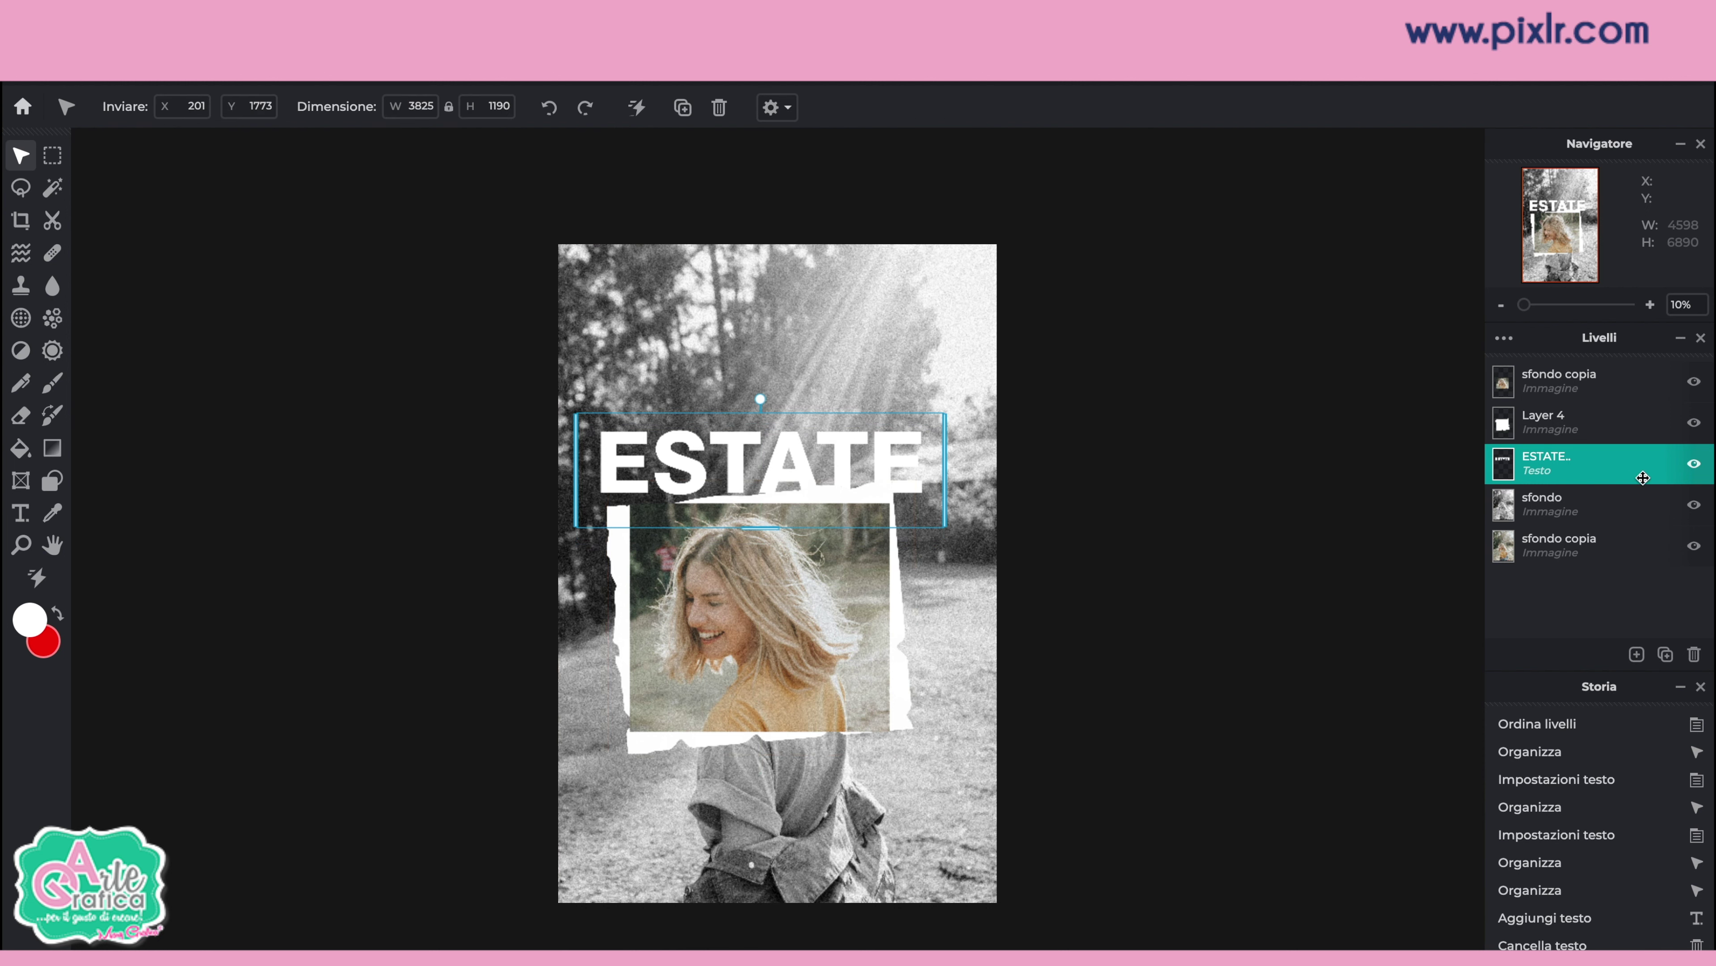
Step: Duplicate ESTATE, retype the copy as 2022, and place it bottom right over the frame edge
left_click(1666, 654)
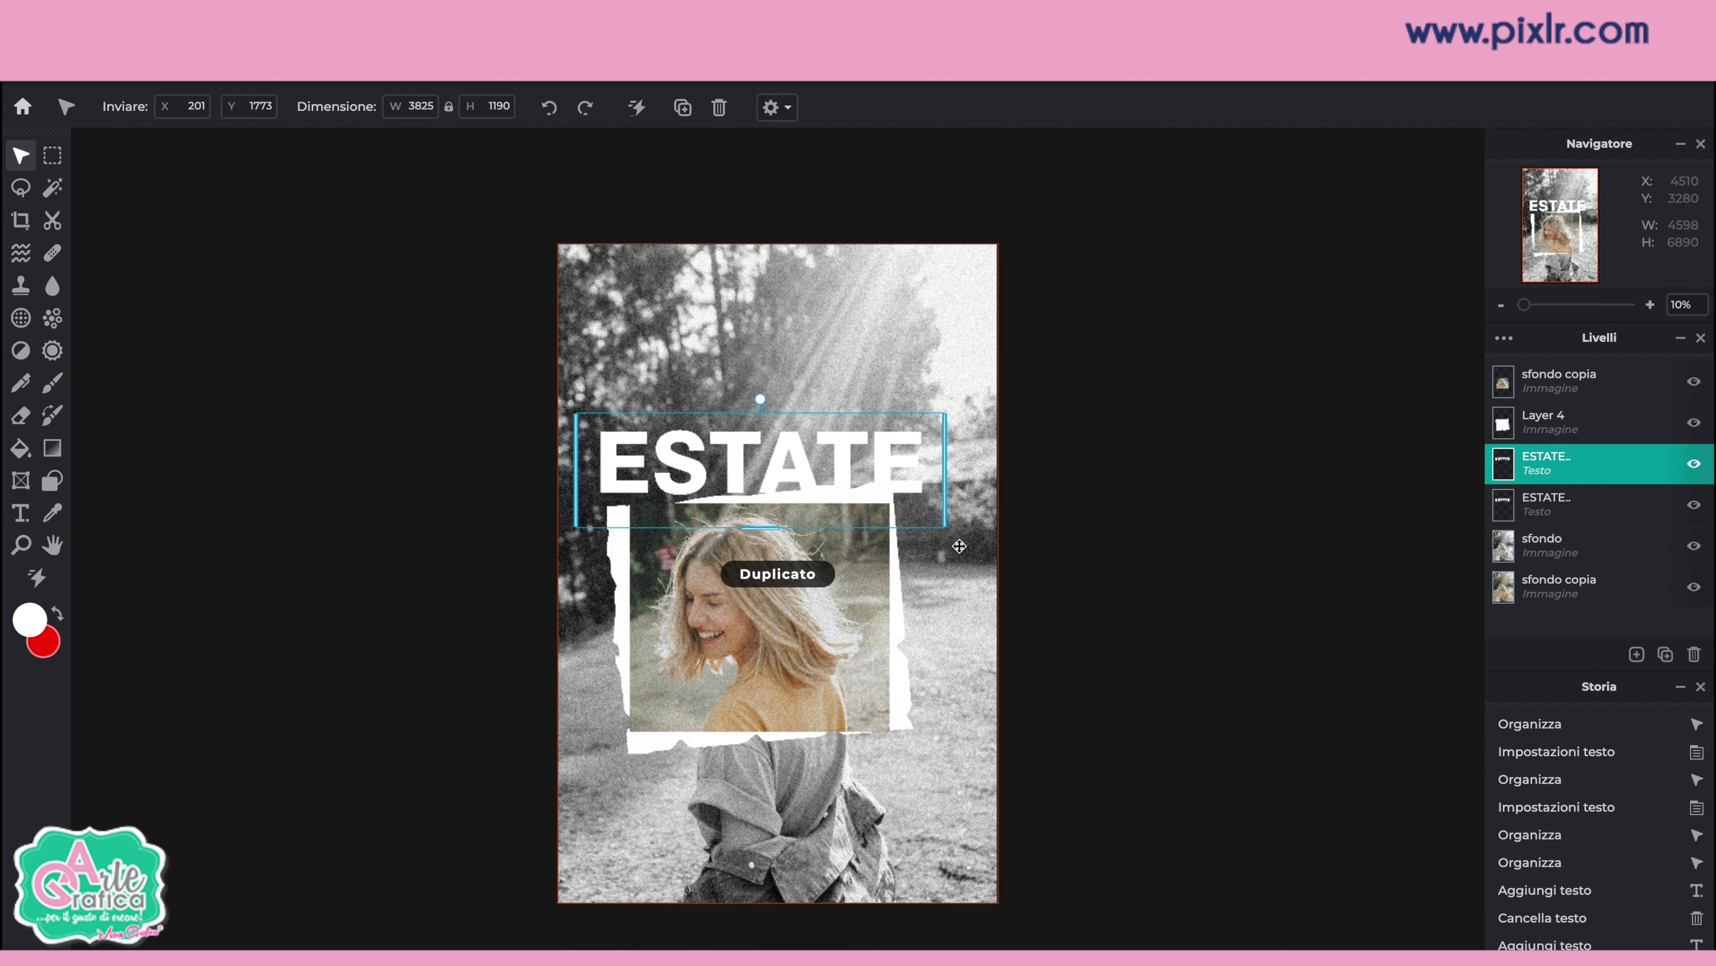
left_click_drag(864, 471, 894, 769)
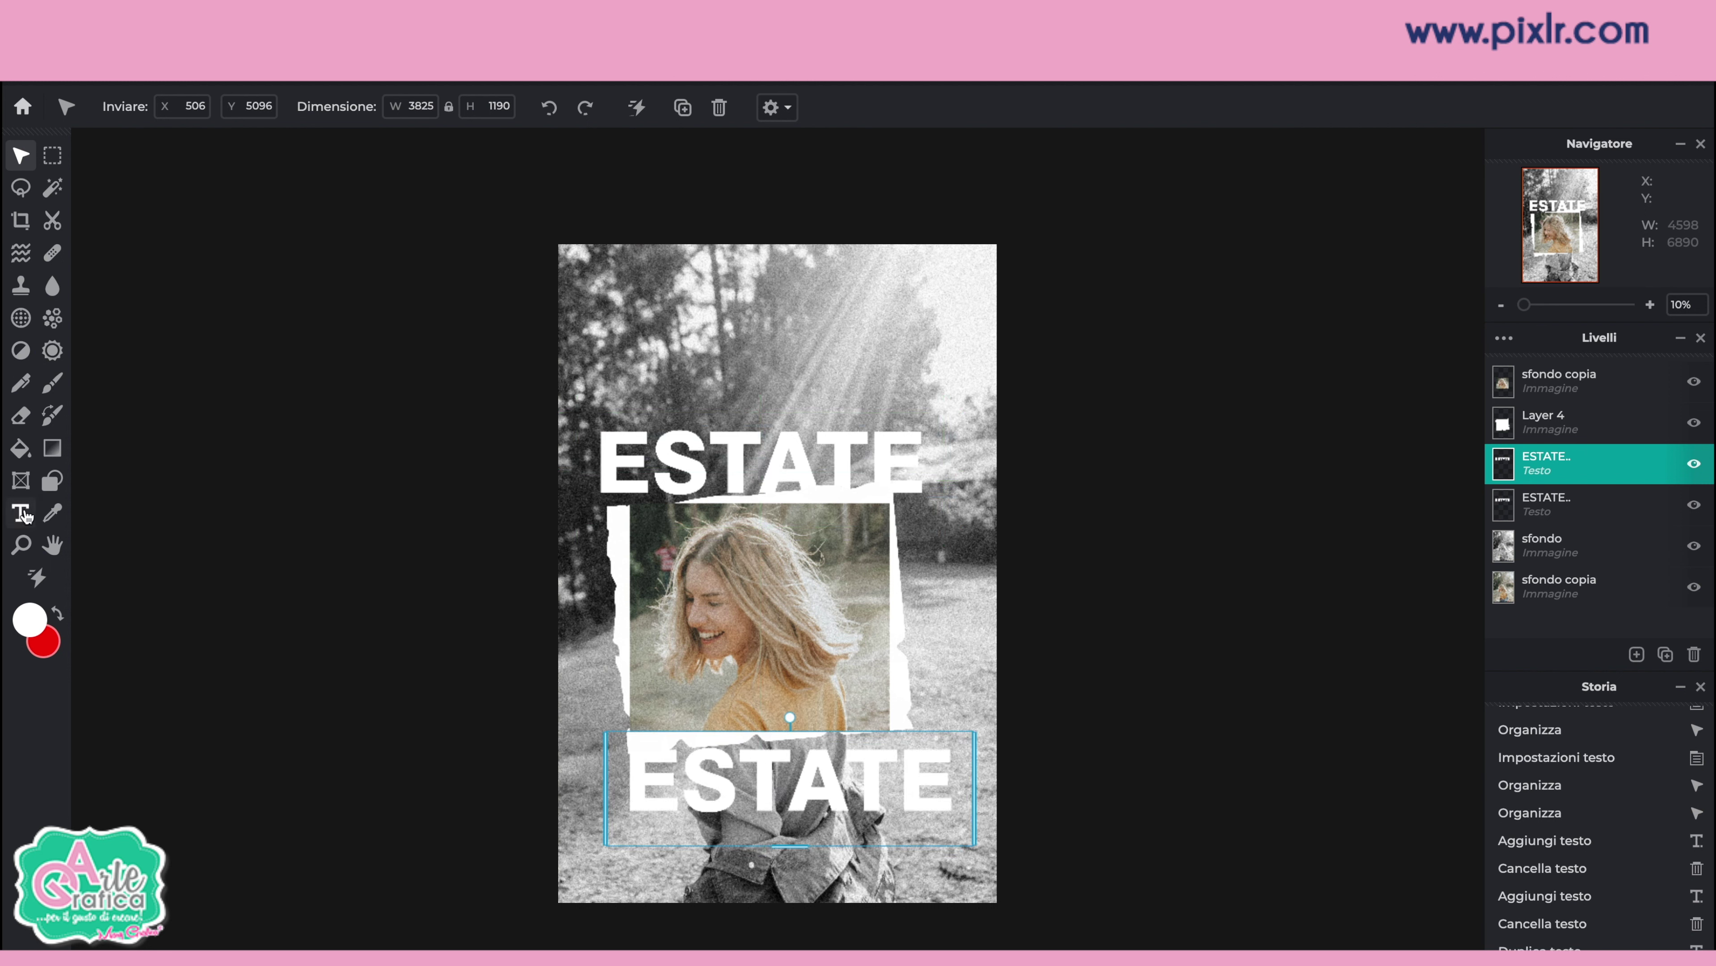
left_click(20, 513)
left_click(841, 795)
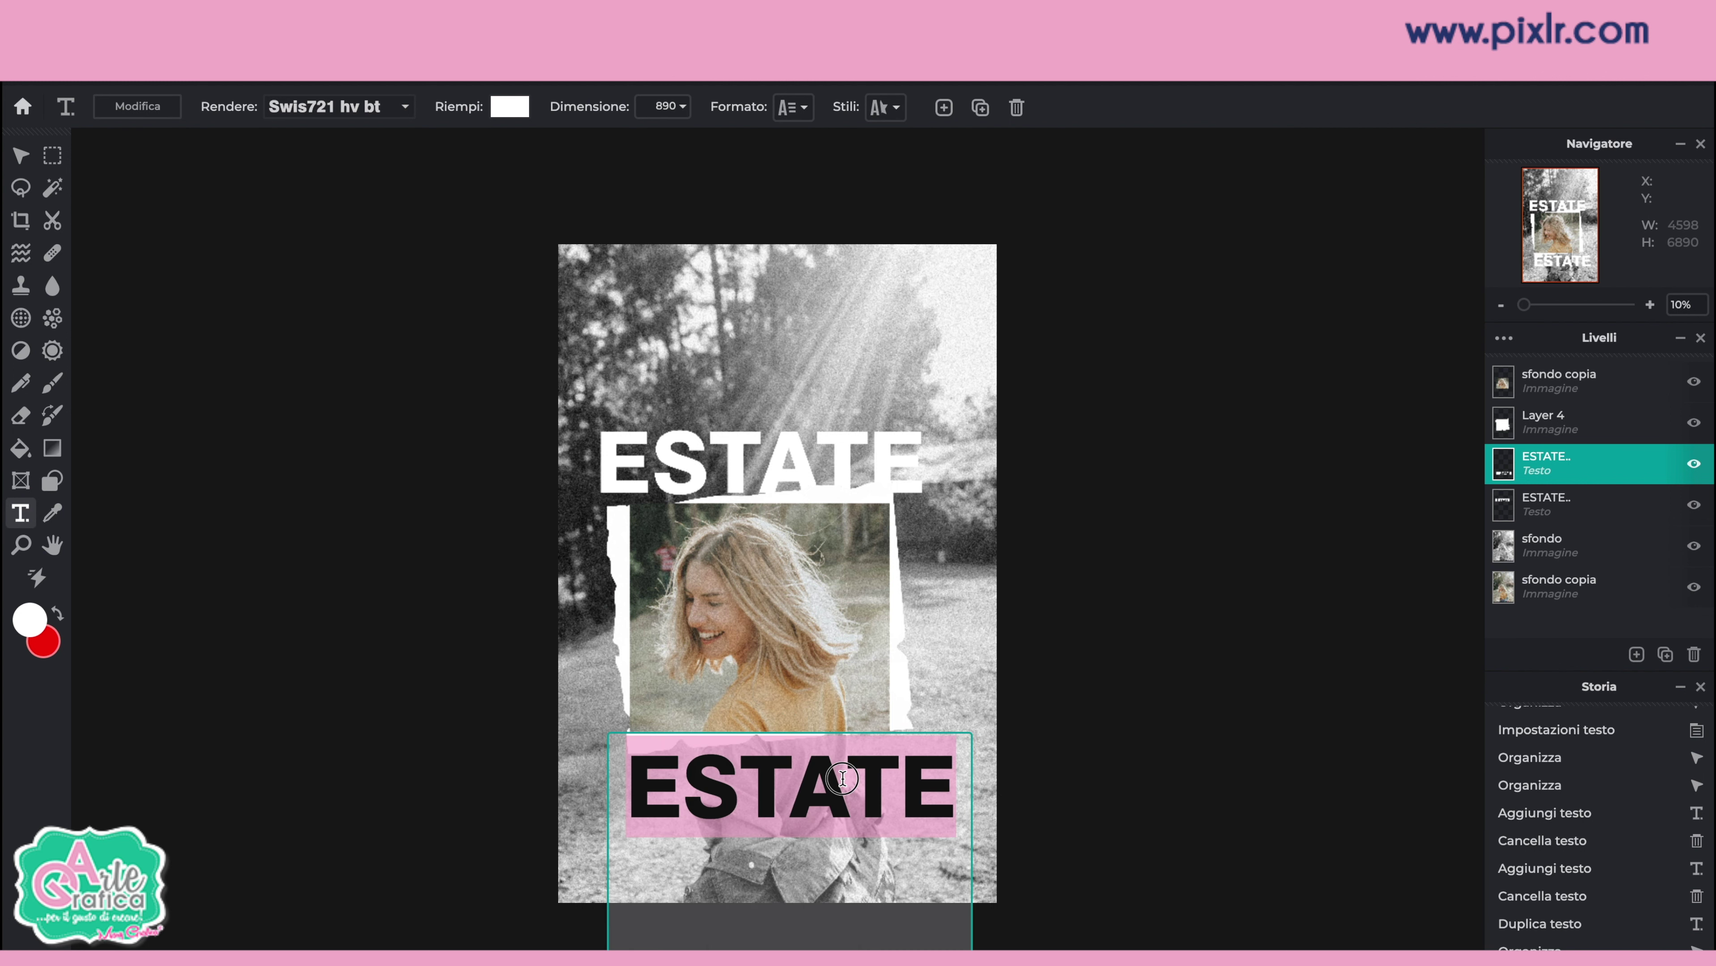
double_click(843, 777)
type("2")
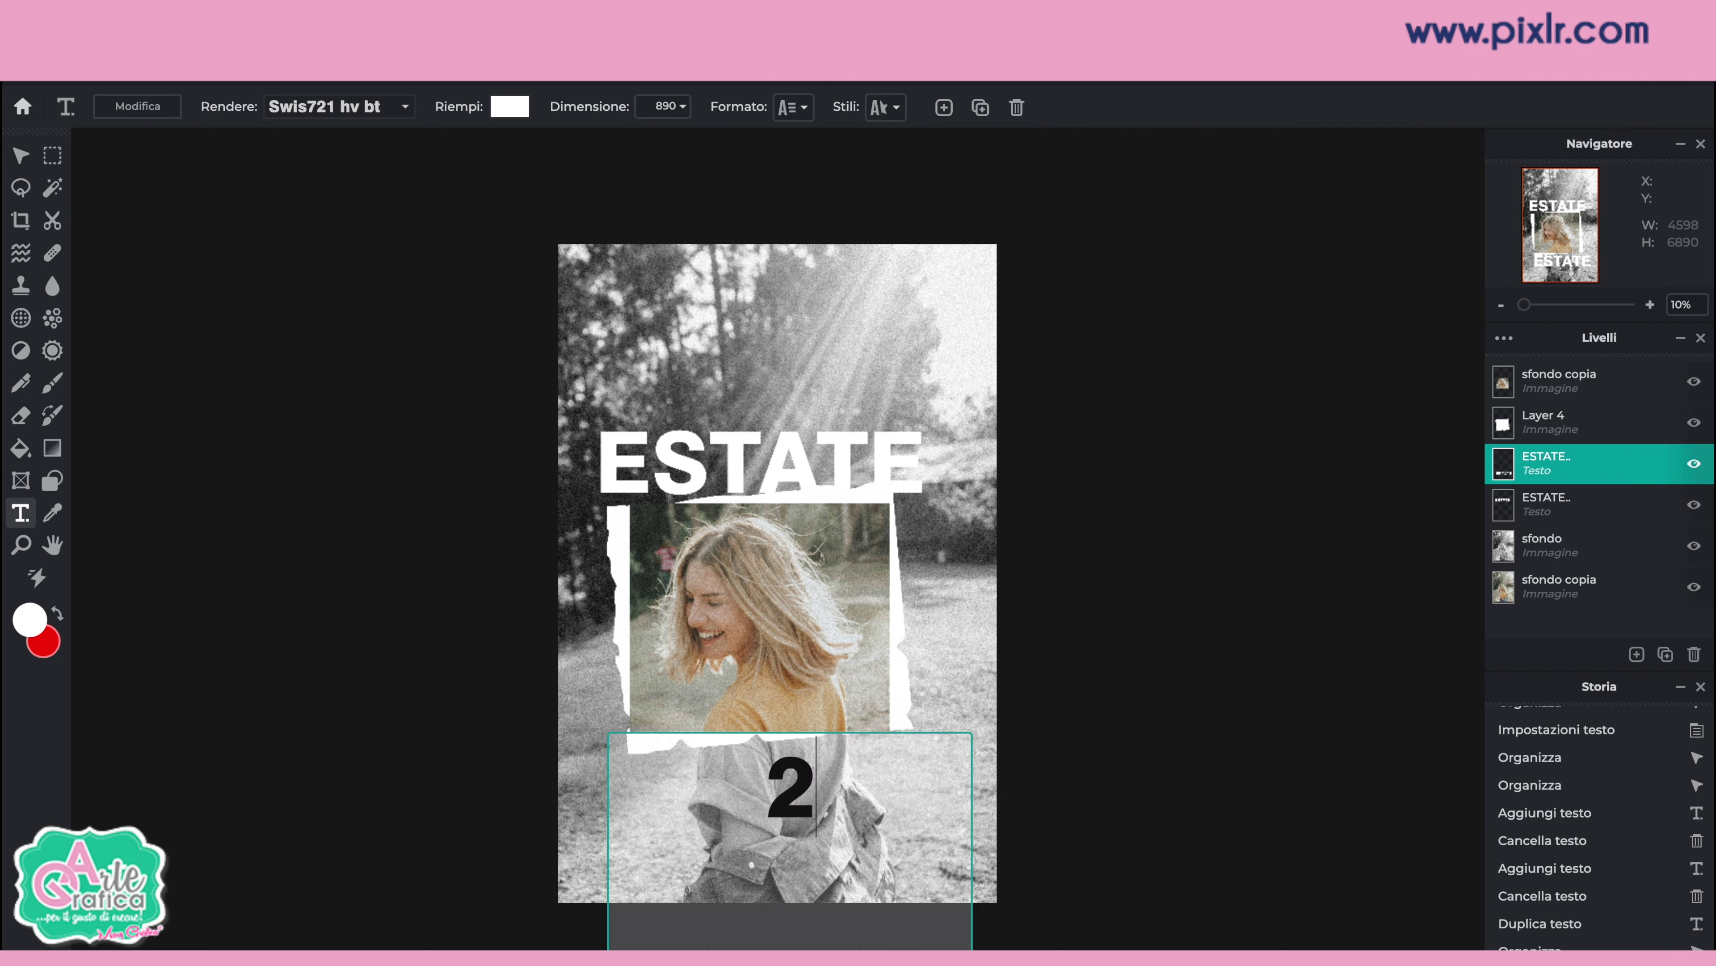
type("022")
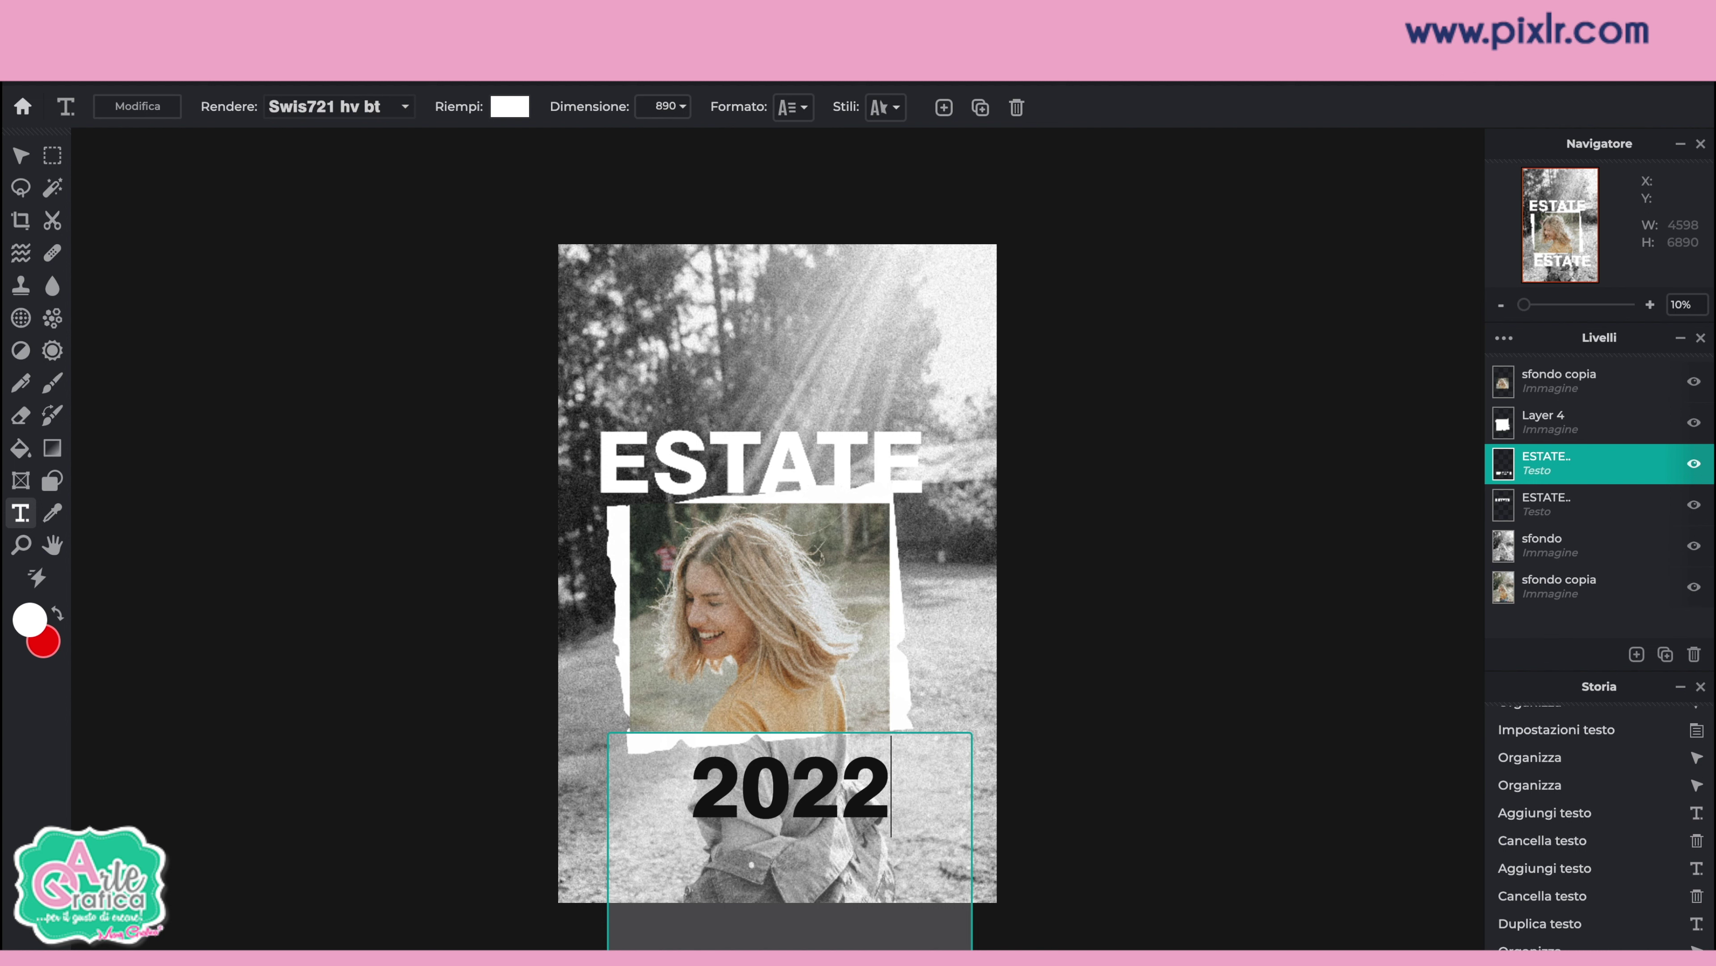
left_click(1115, 768)
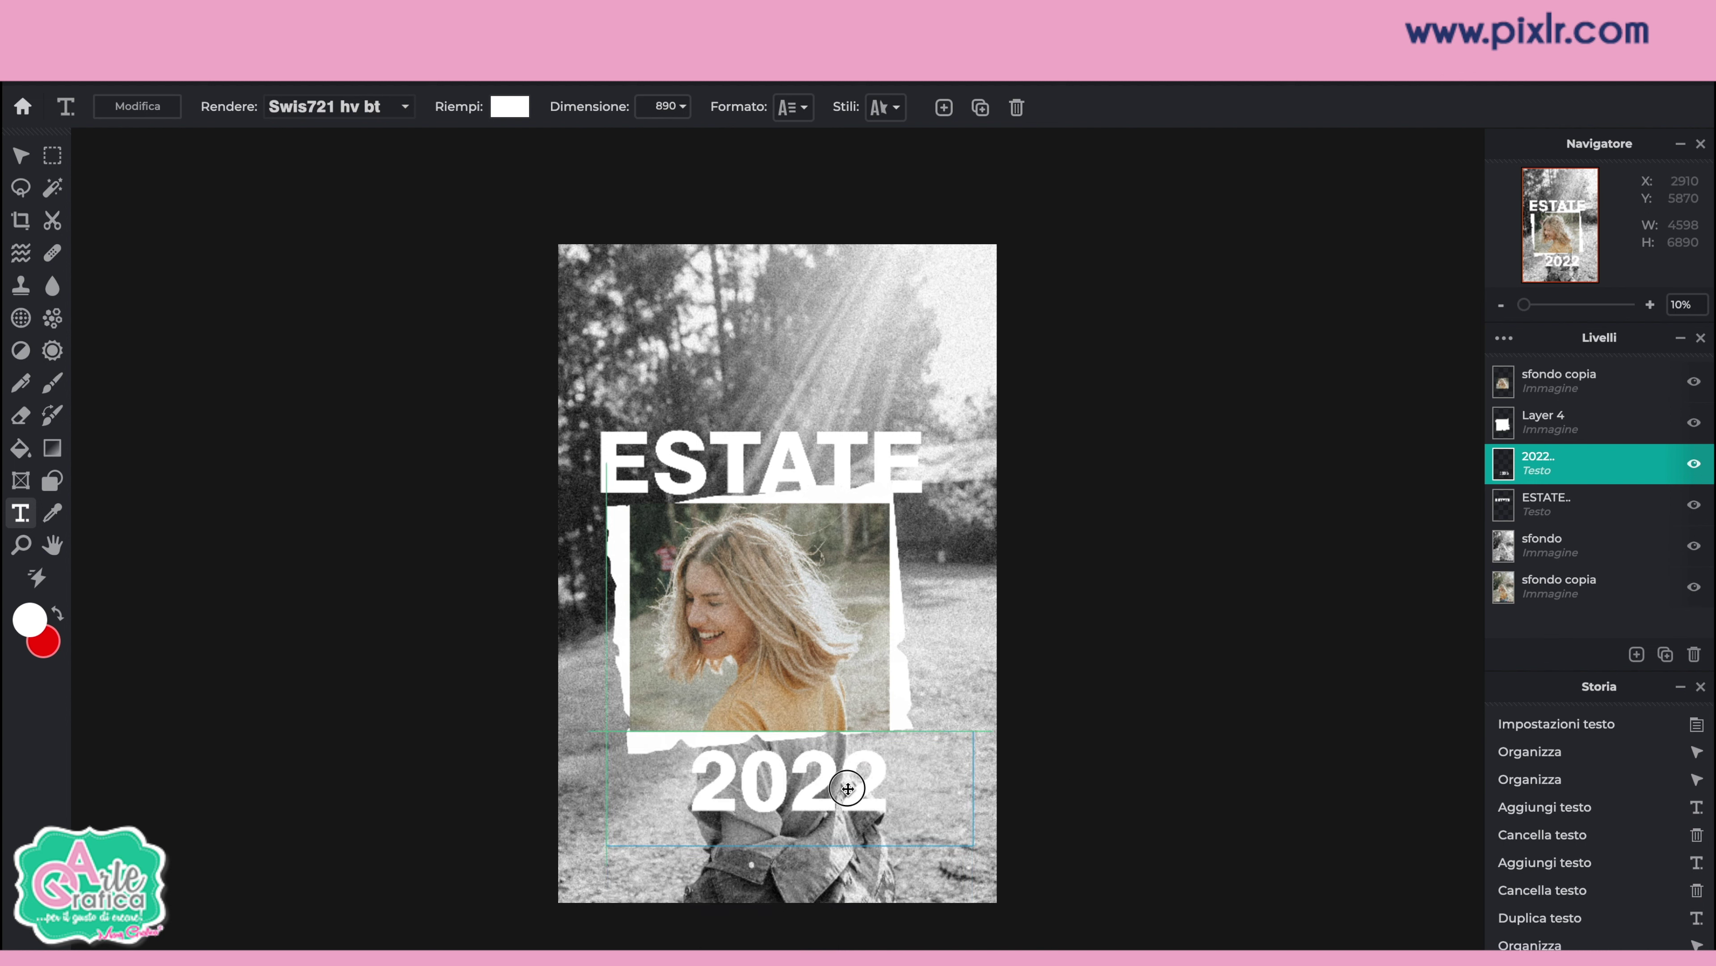
left_click_drag(847, 789, 1101, 786)
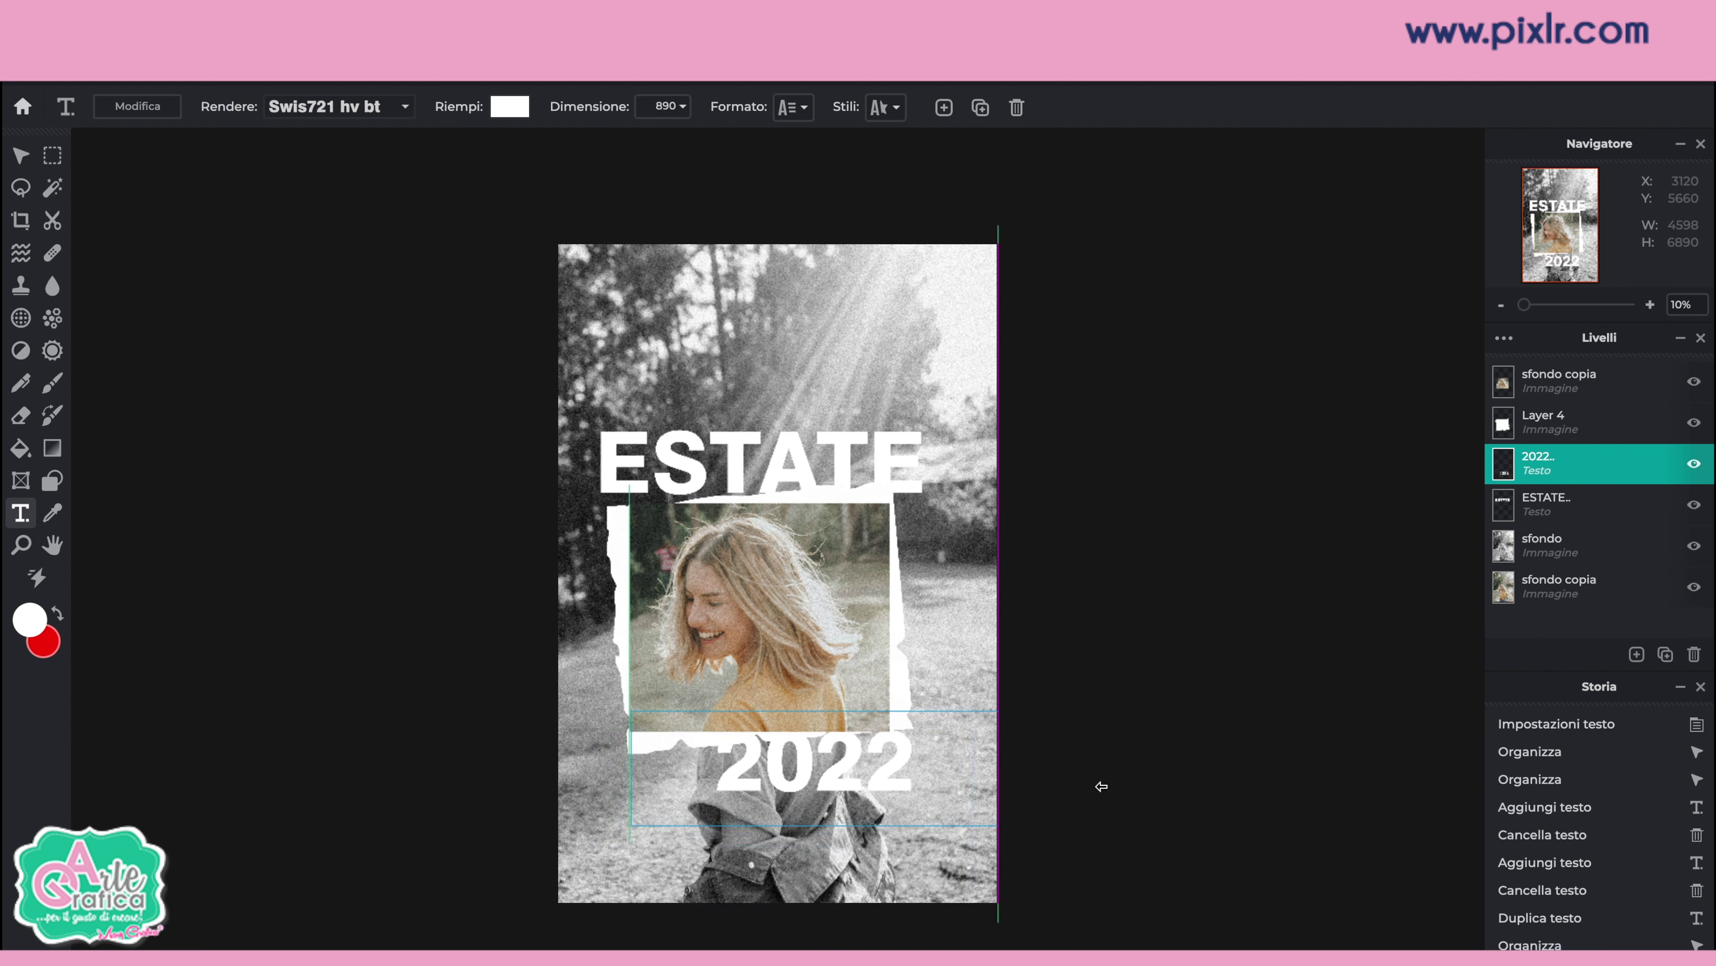
left_click(1292, 749)
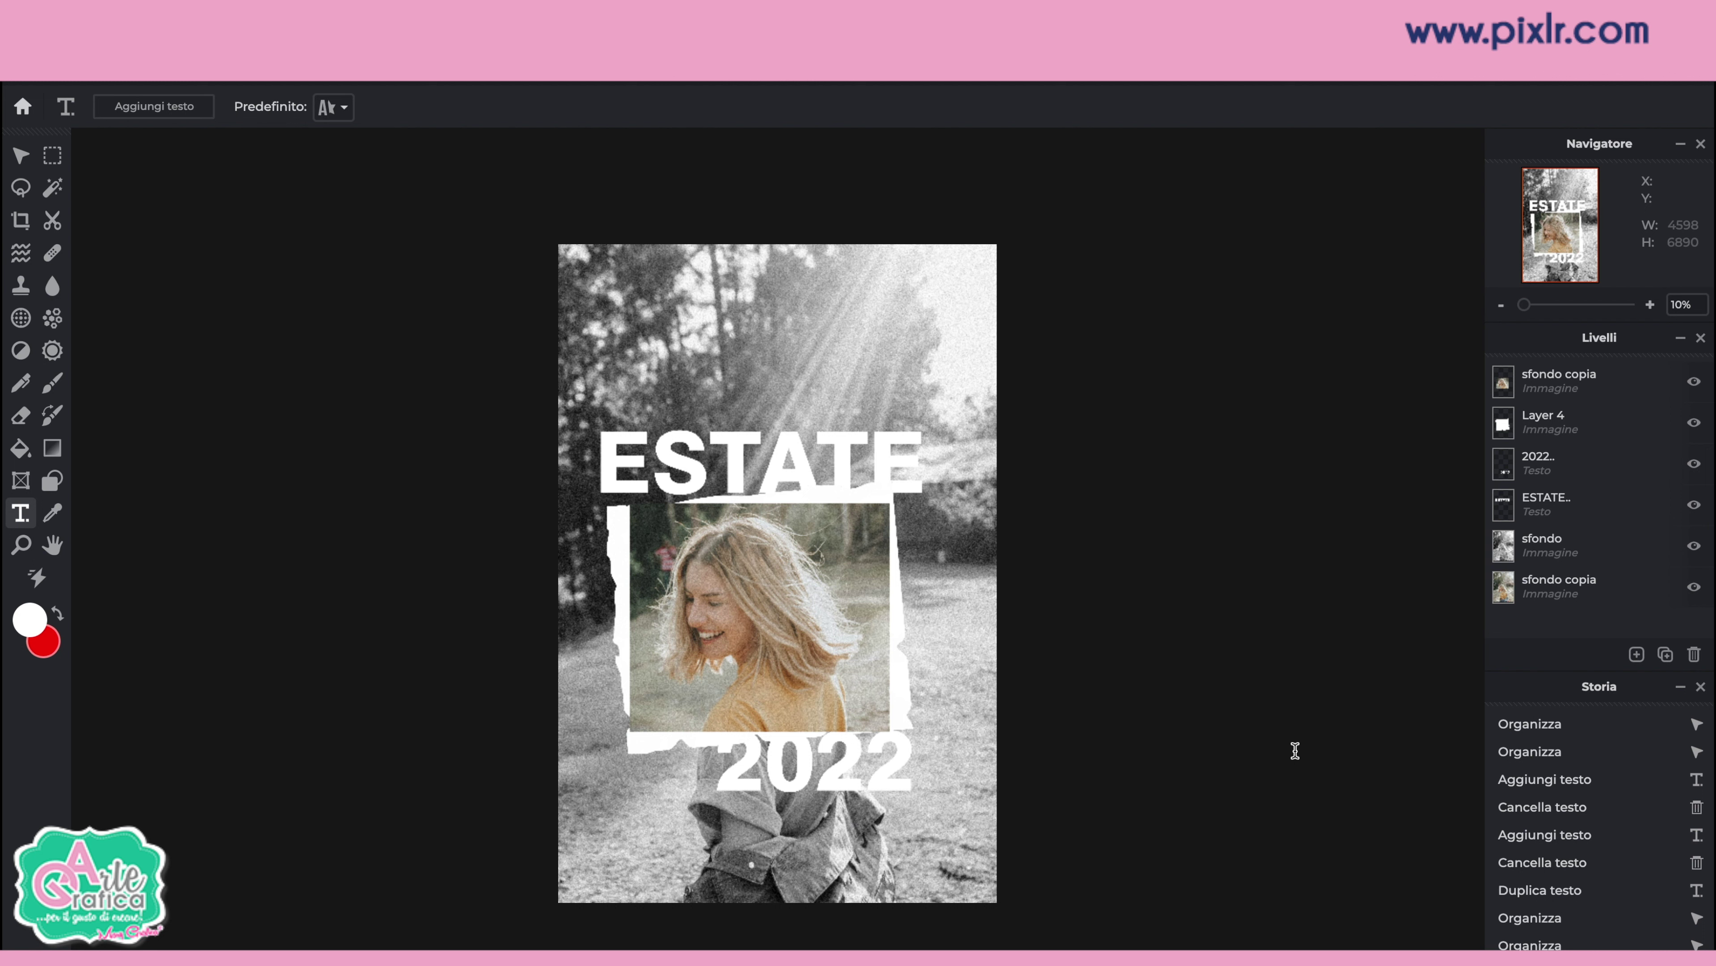
Step: Save the poster as a 4598 × 6890 px JPG at 100% quality
left_click(22, 105)
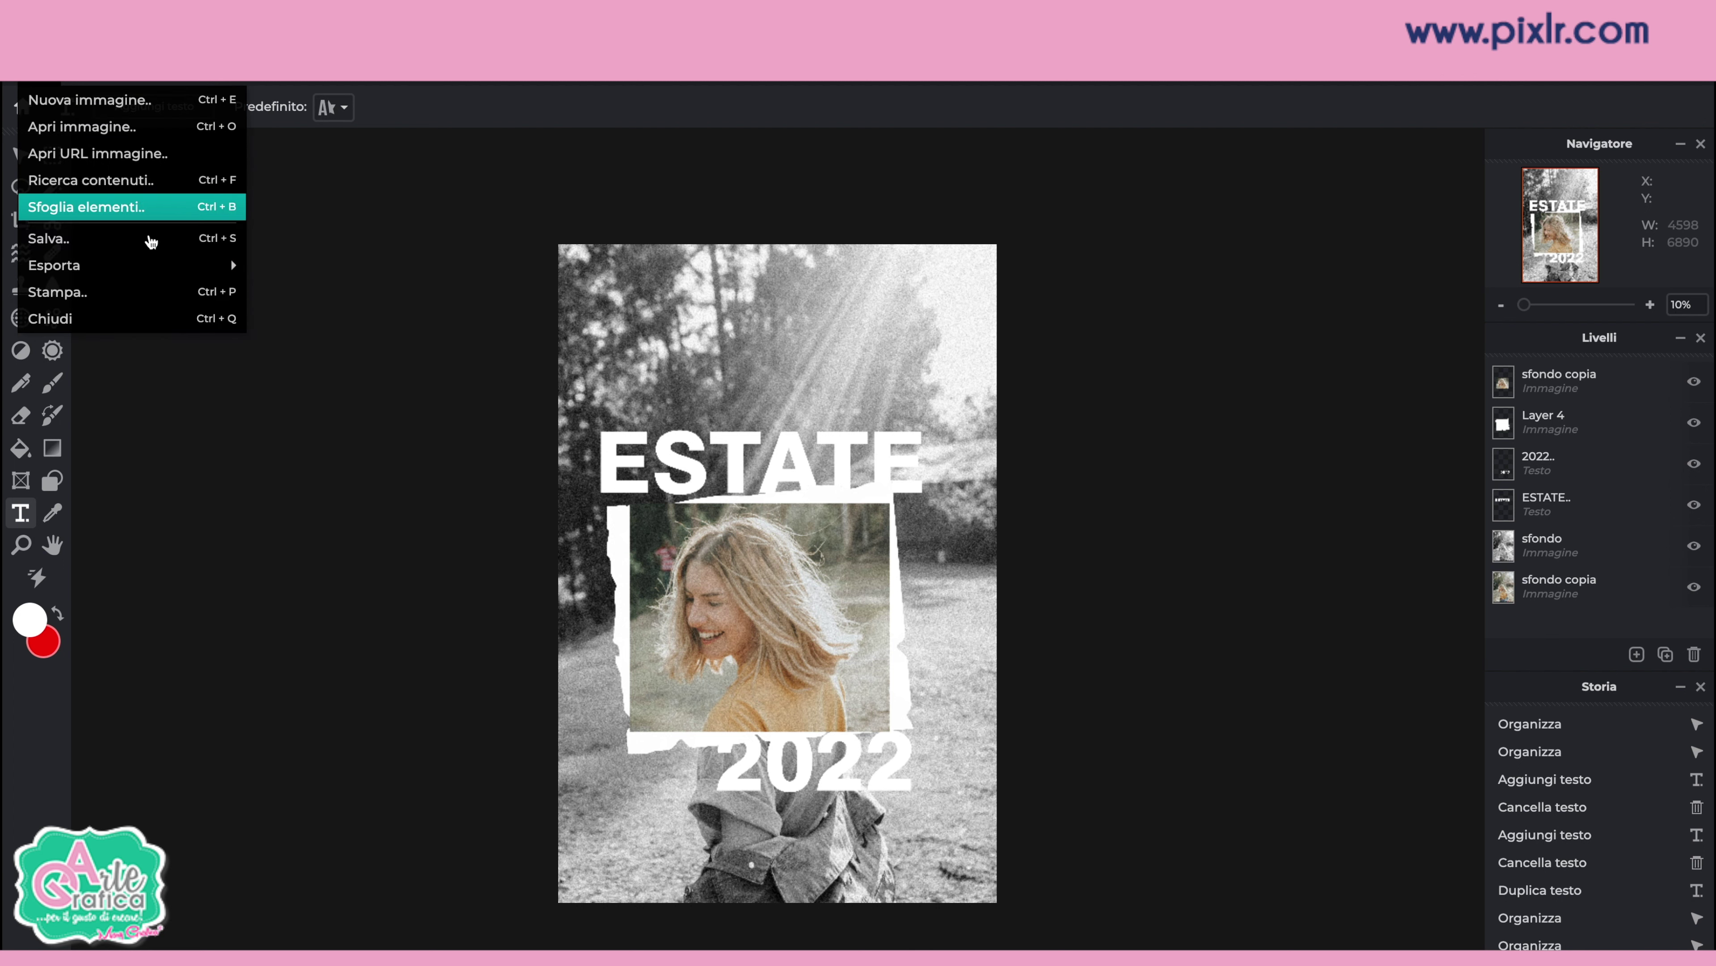
left_click(147, 237)
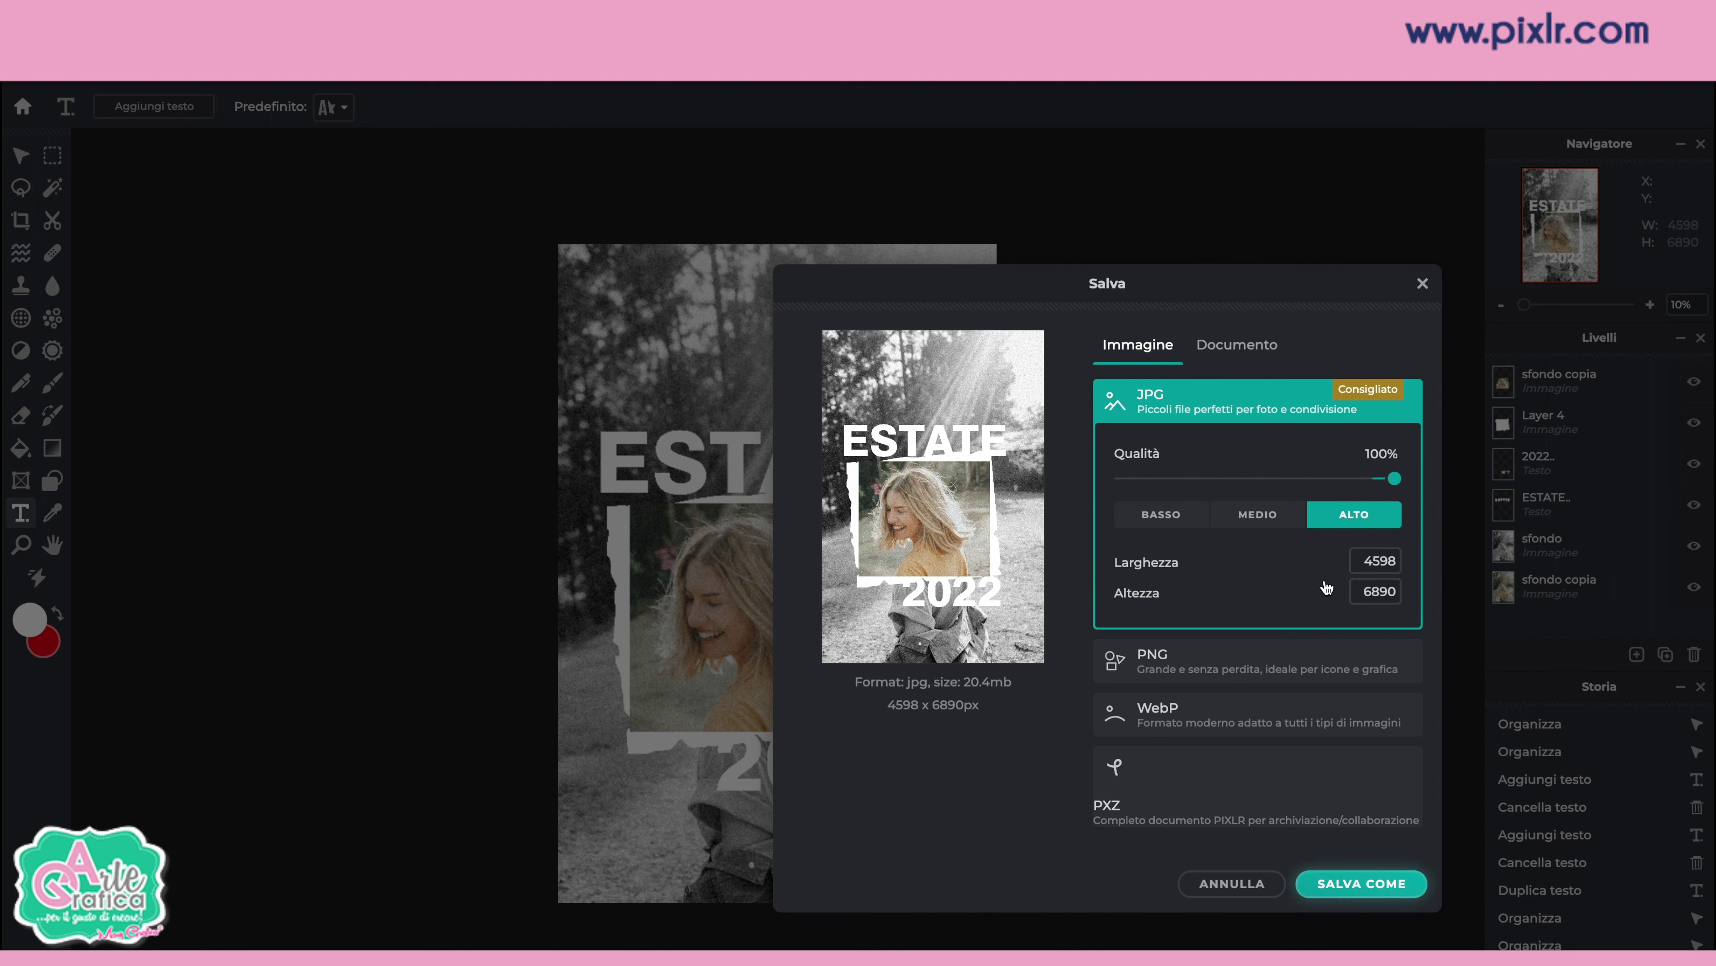
left_click(1361, 882)
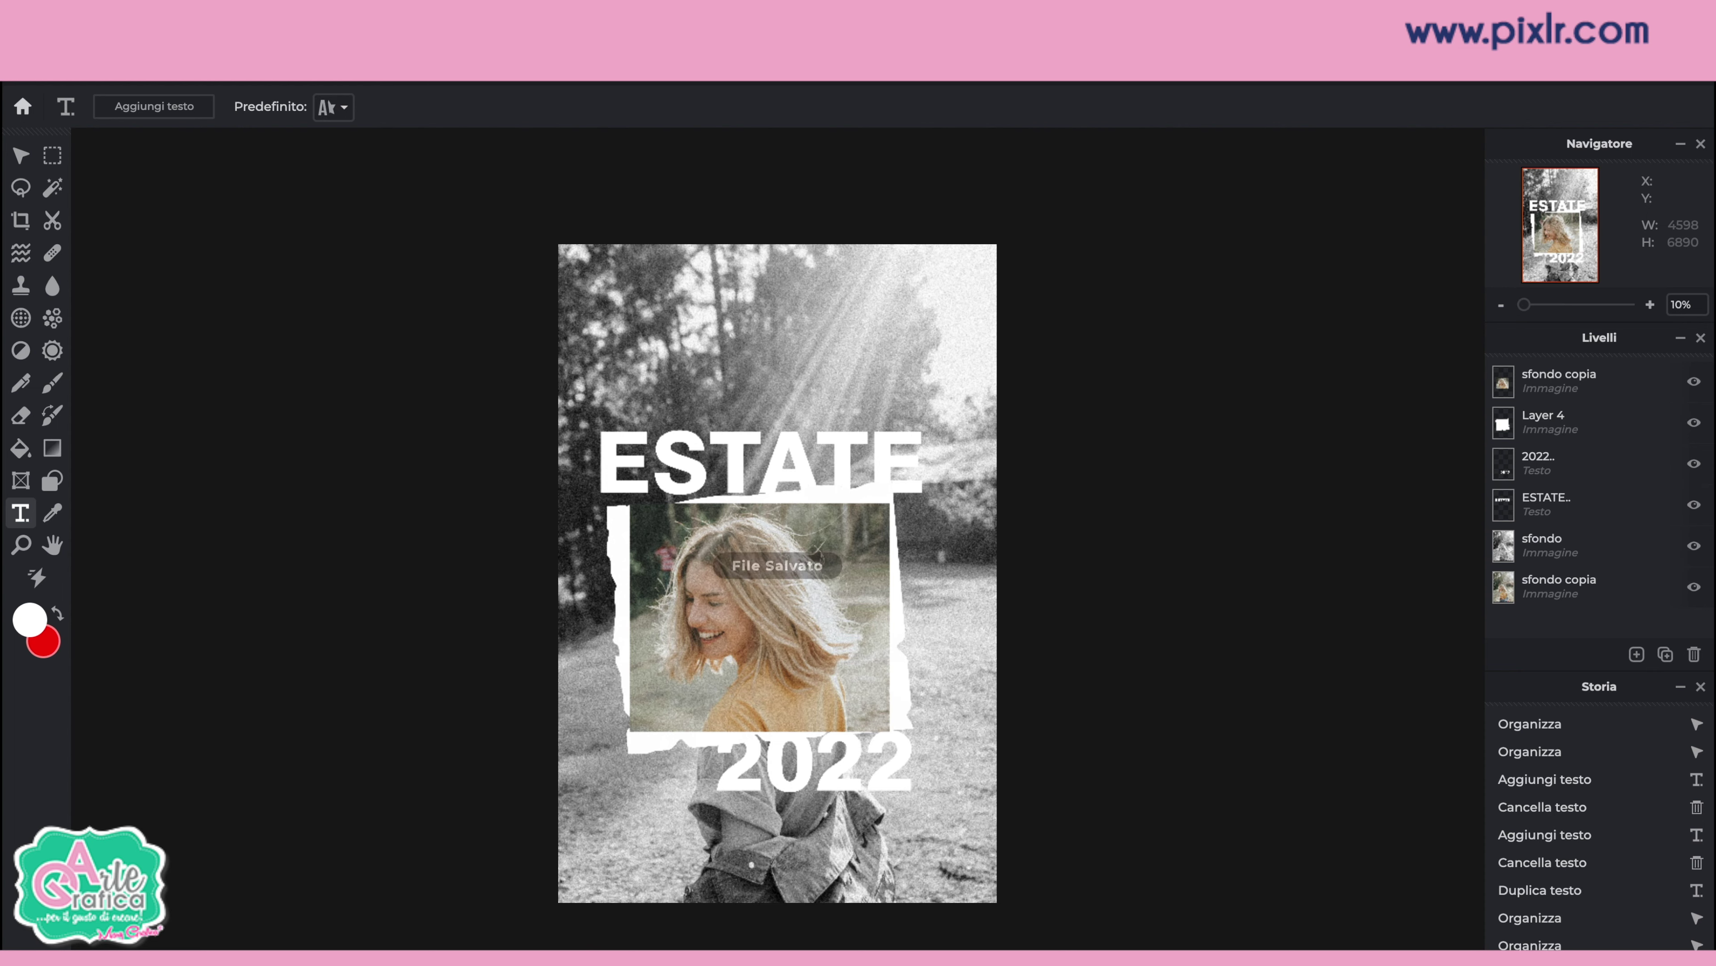